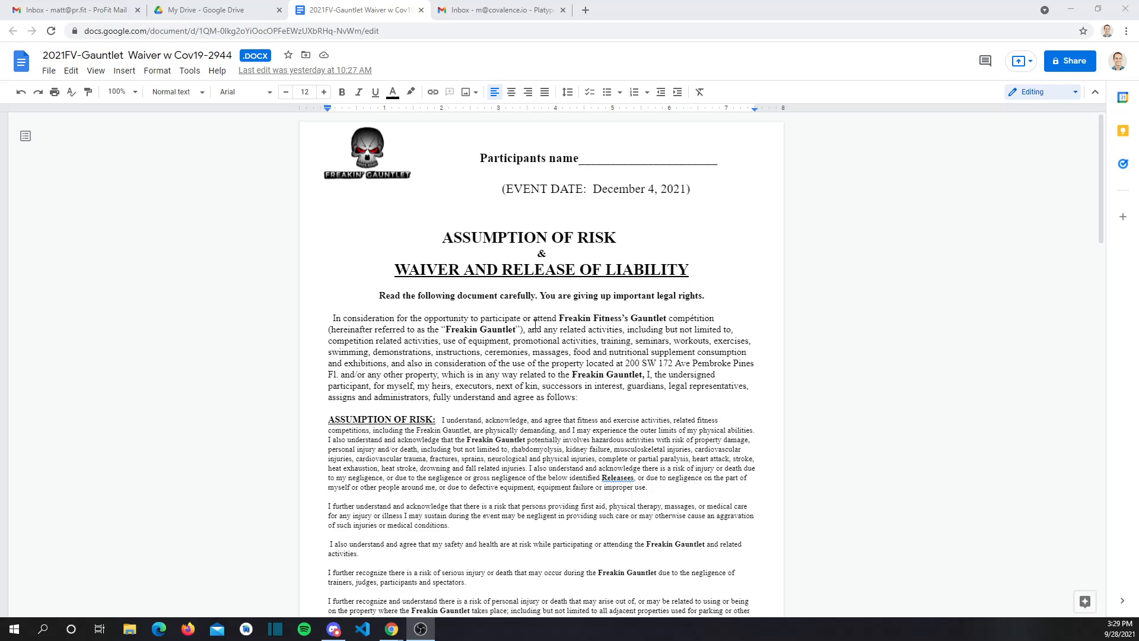
- Remove the yellow highlight from the INITIALS line above the Waiver and Release of Liability section
scroll(507, 329, down, 10)
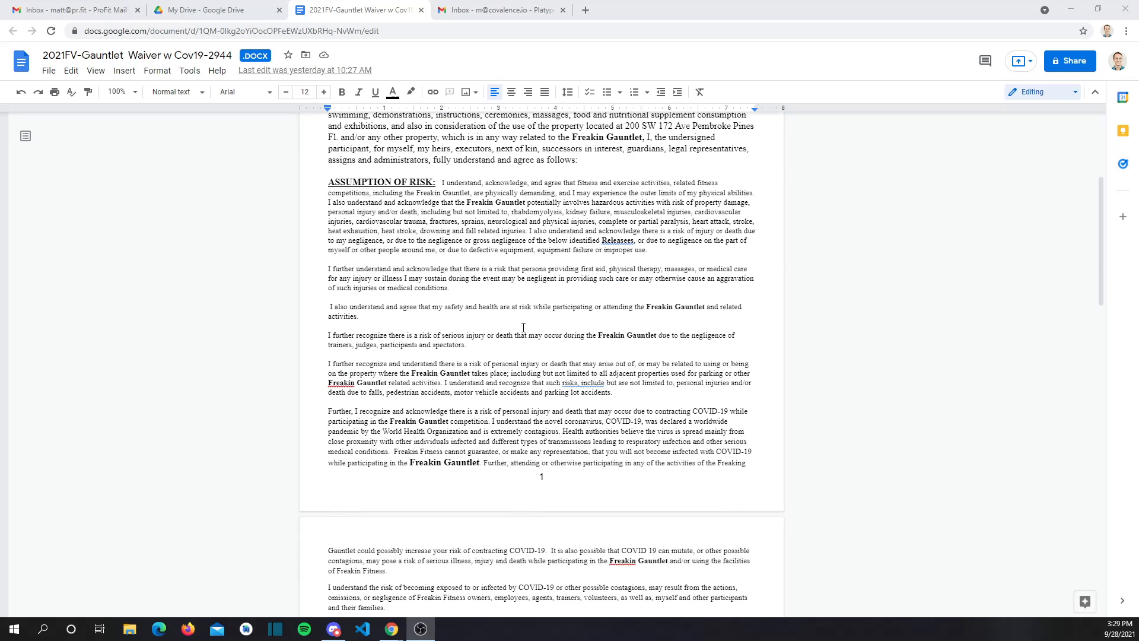
scroll(500, 333, down, 1)
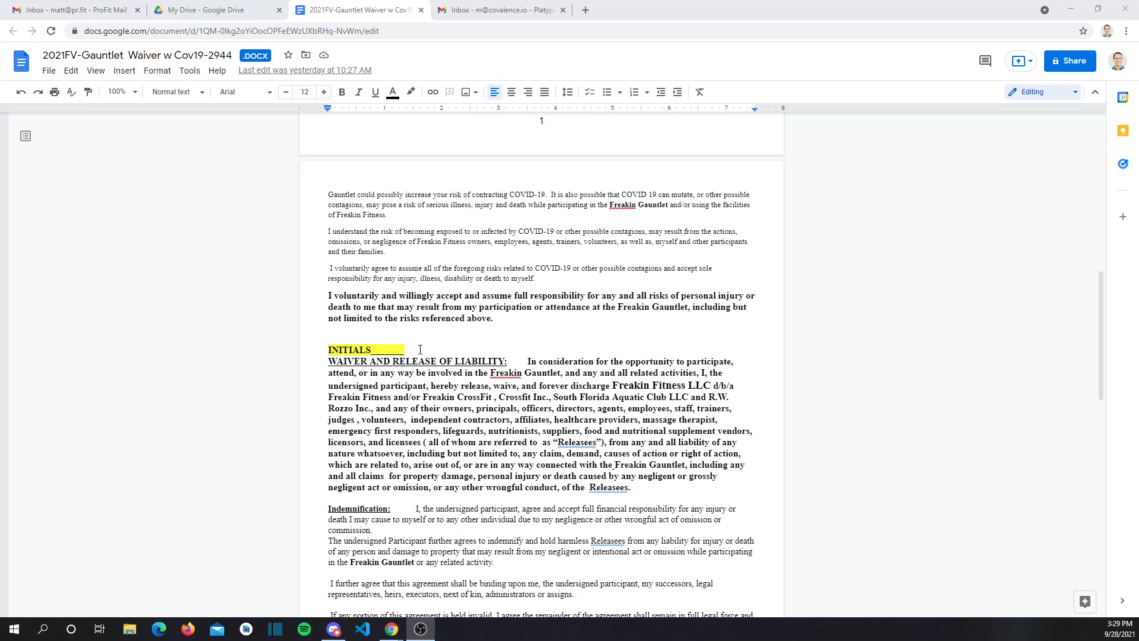
drag(411, 351, 342, 344)
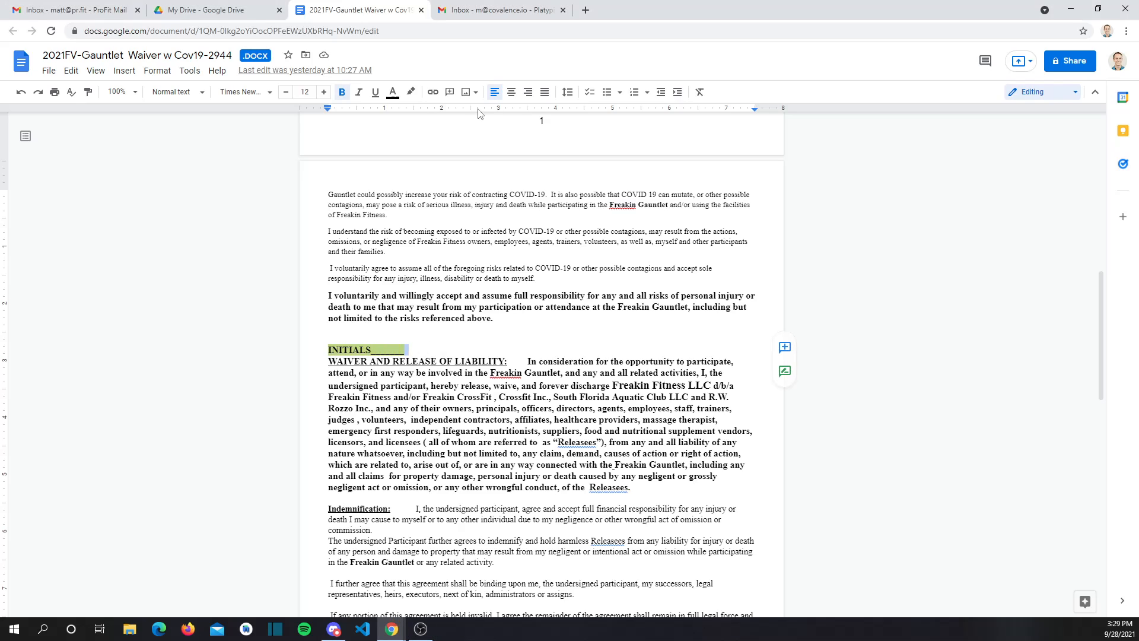
click(411, 91)
click(439, 116)
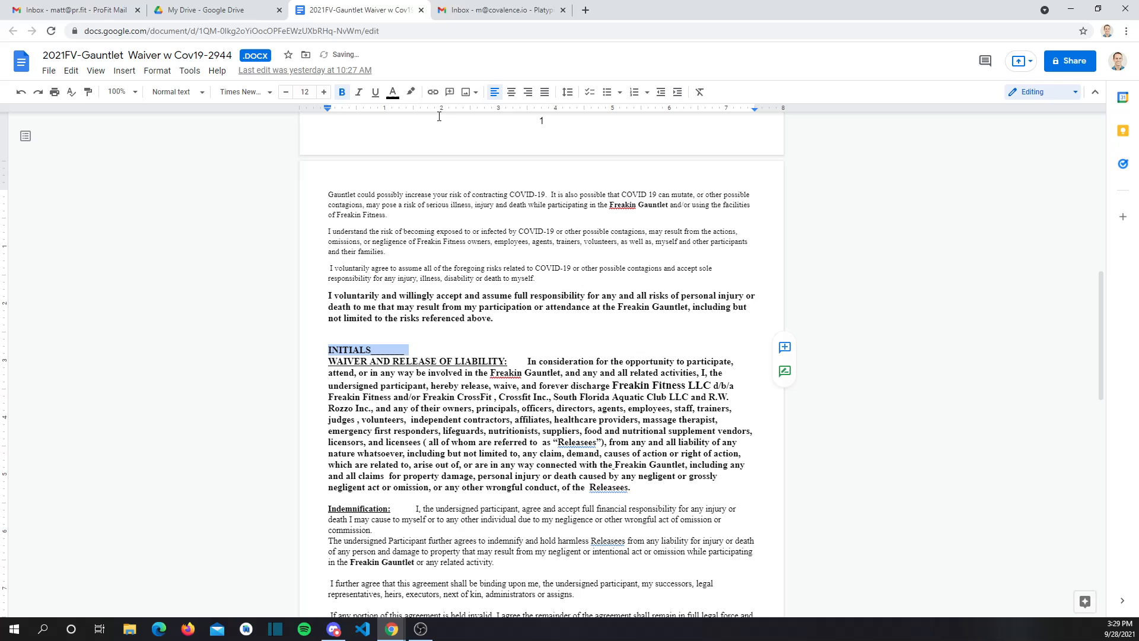
click(439, 329)
- Clear the highlight from the Signature of Participant blank at the end of page 2
scroll(438, 311, down, 6)
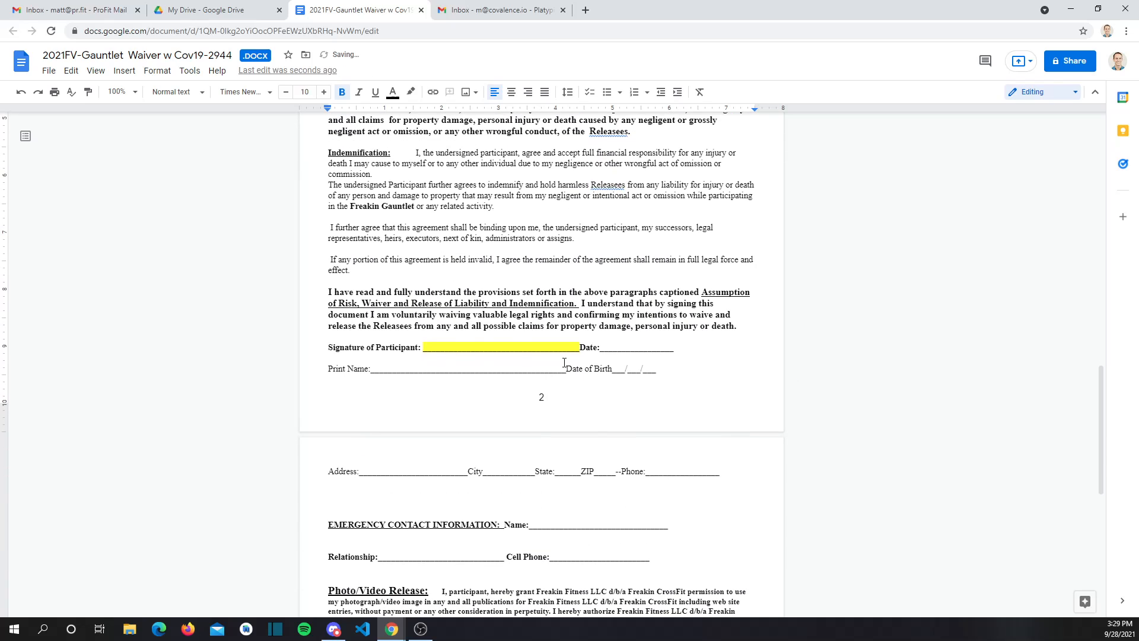
drag(581, 347, 423, 346)
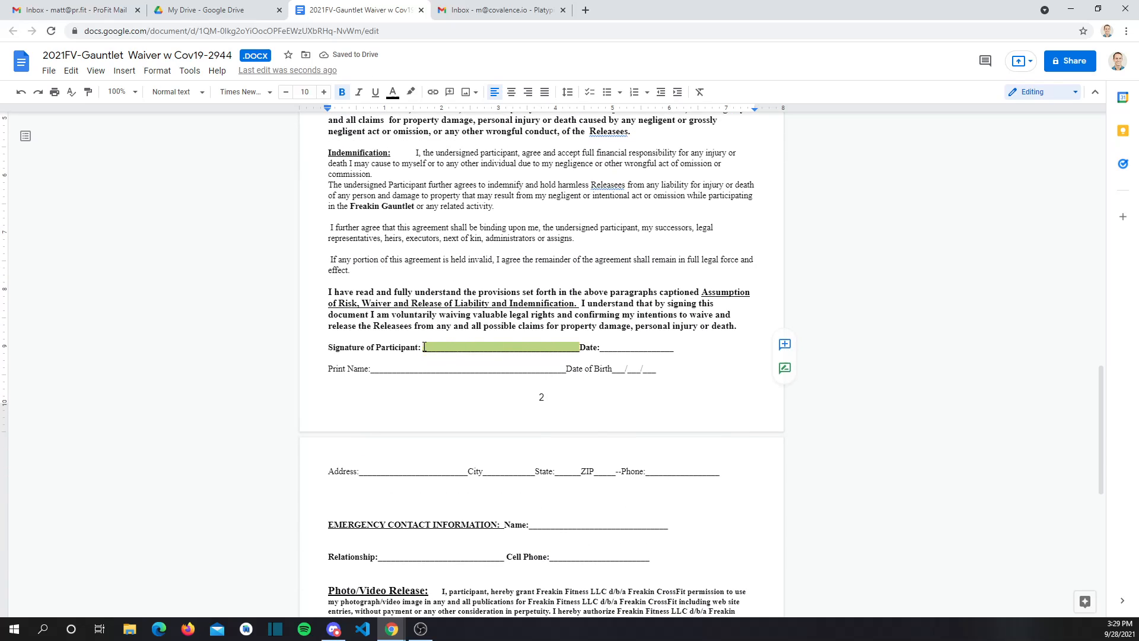
click(411, 92)
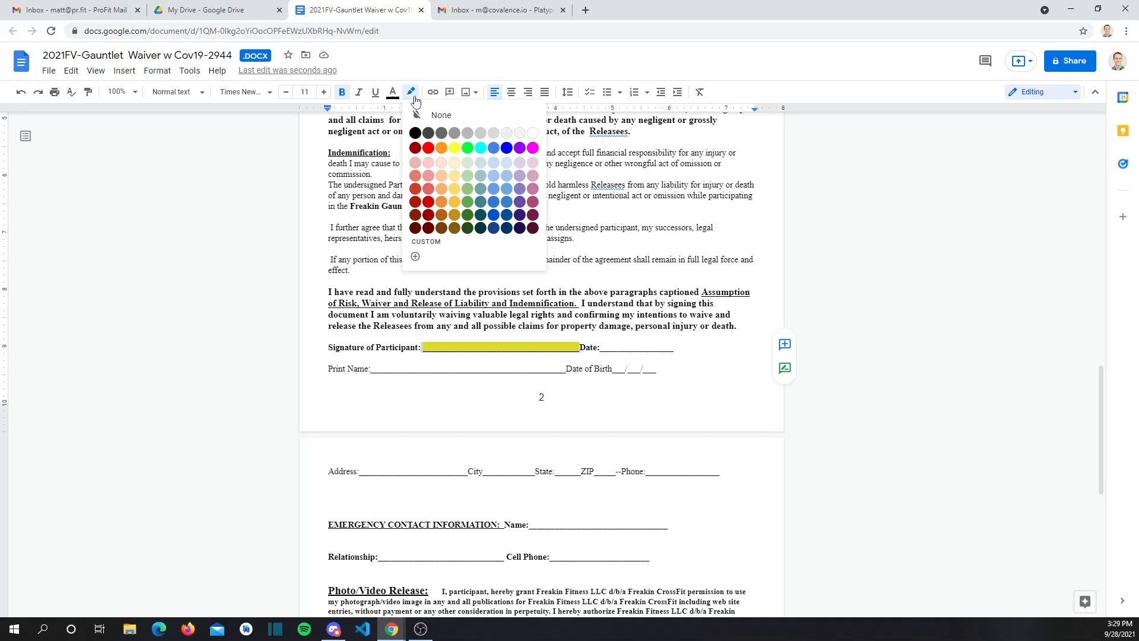
click(424, 116)
- Clear the highlights from the participant signature and Witness blanks below the Photo/Video Release paragraph
scroll(503, 379, down, 5)
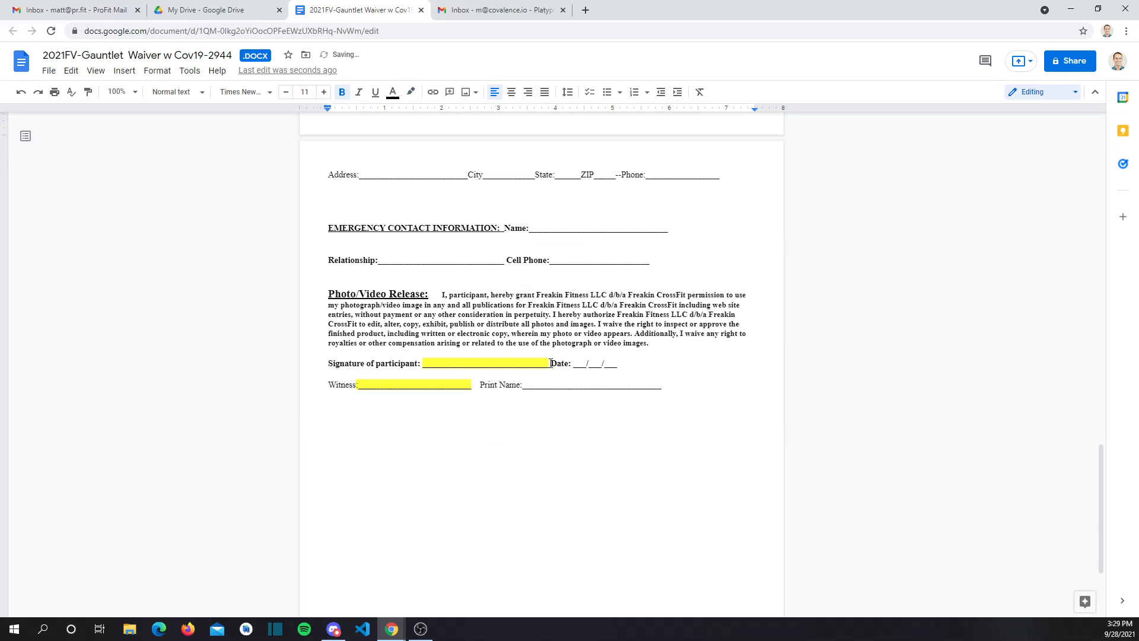
drag(545, 360, 422, 359)
click(410, 92)
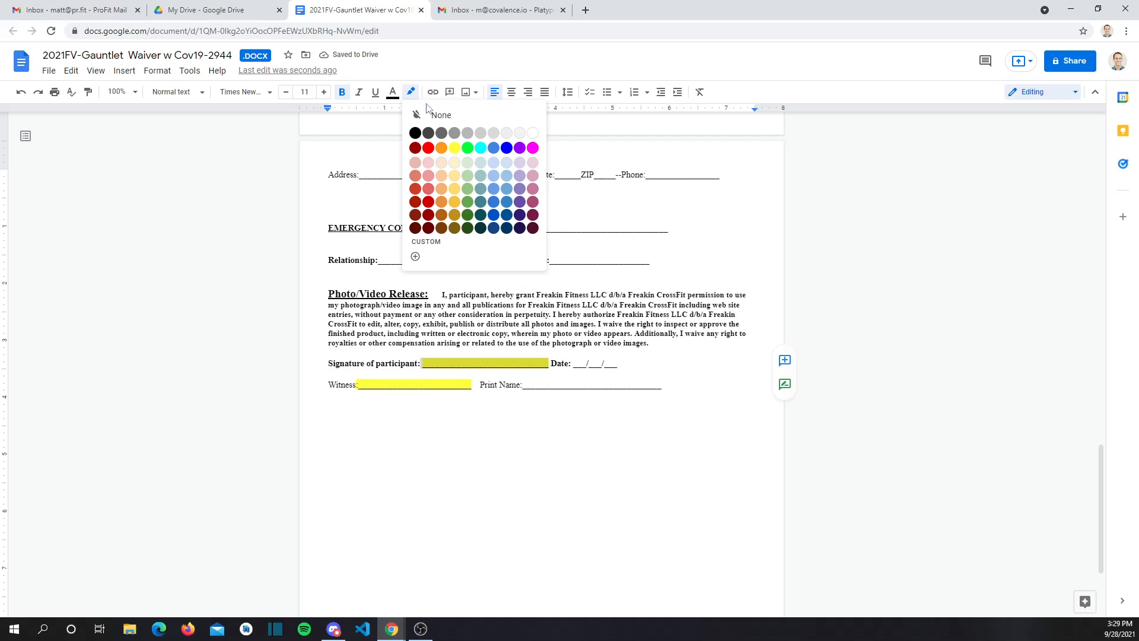
click(424, 115)
drag(475, 386, 356, 384)
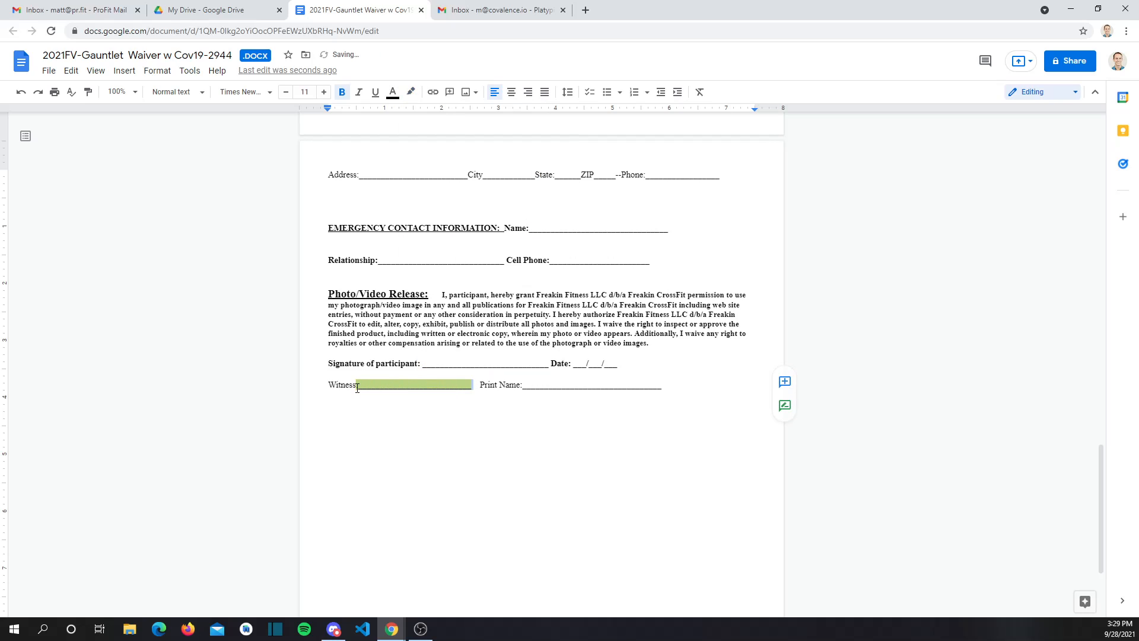
click(411, 92)
click(418, 113)
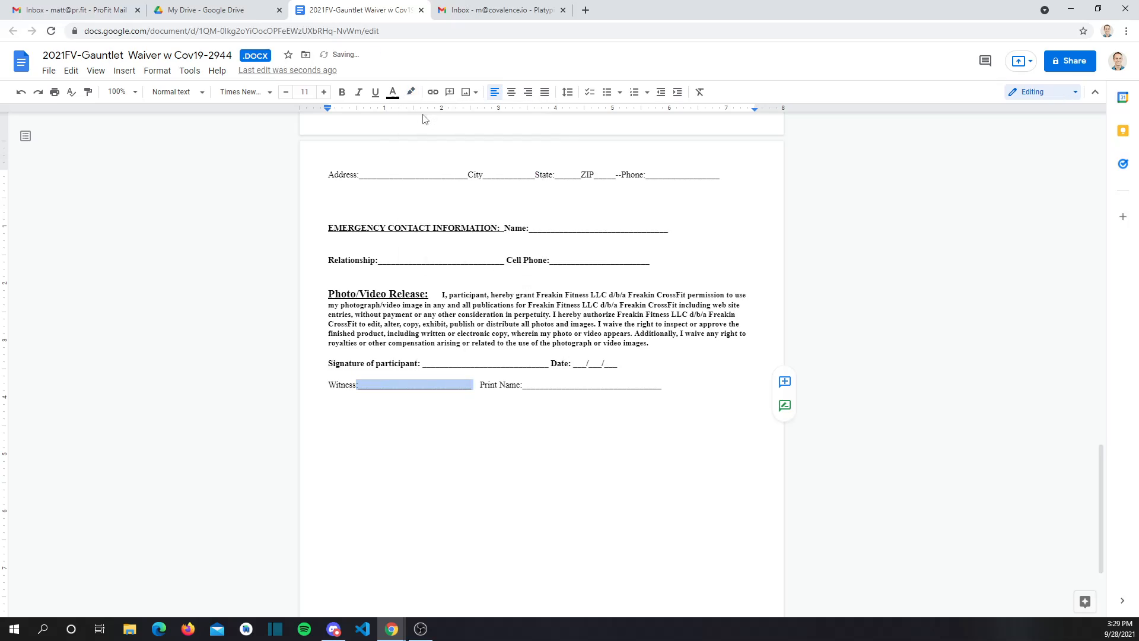
click(539, 483)
- Download the waiver as a PDF document
scroll(541, 483, up, 7)
scroll(541, 483, up, 15)
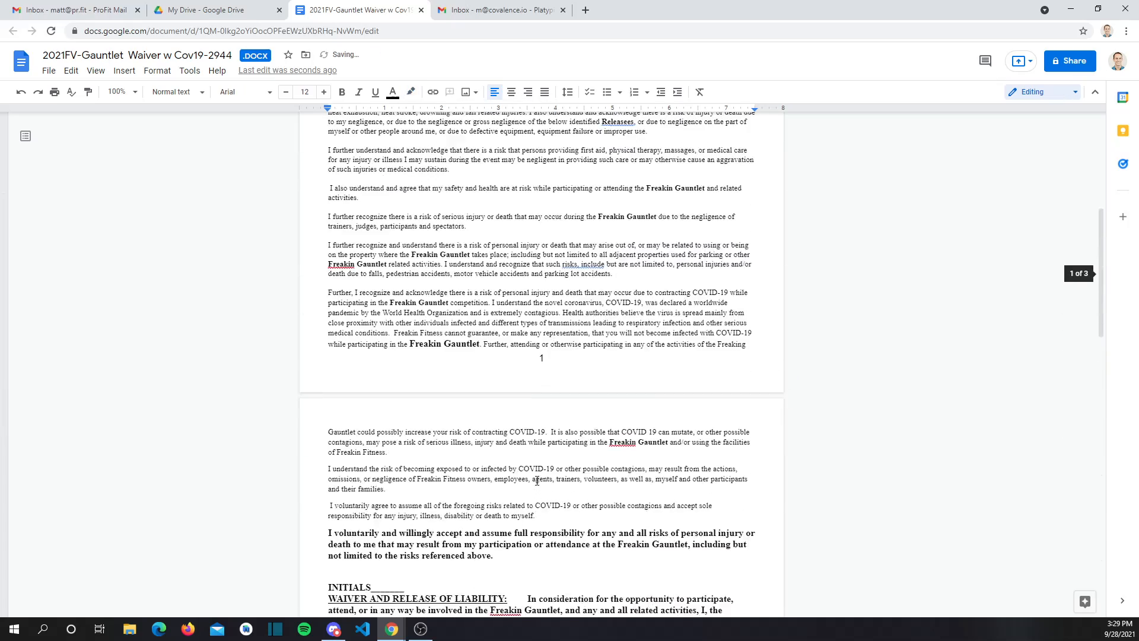
click(53, 75)
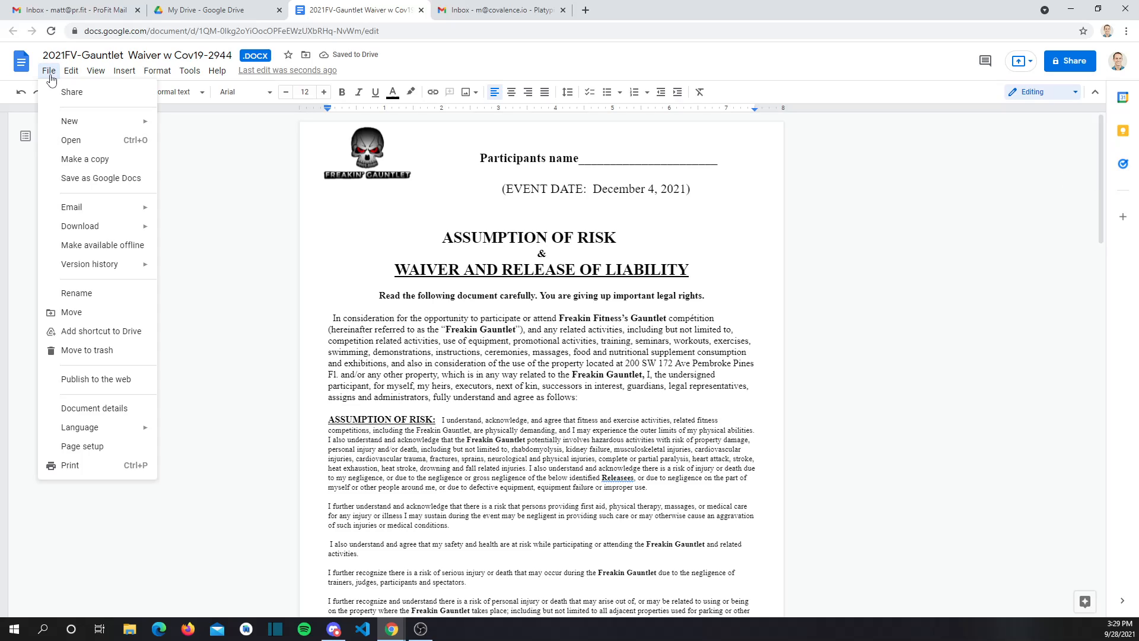
mouse_move(89, 226)
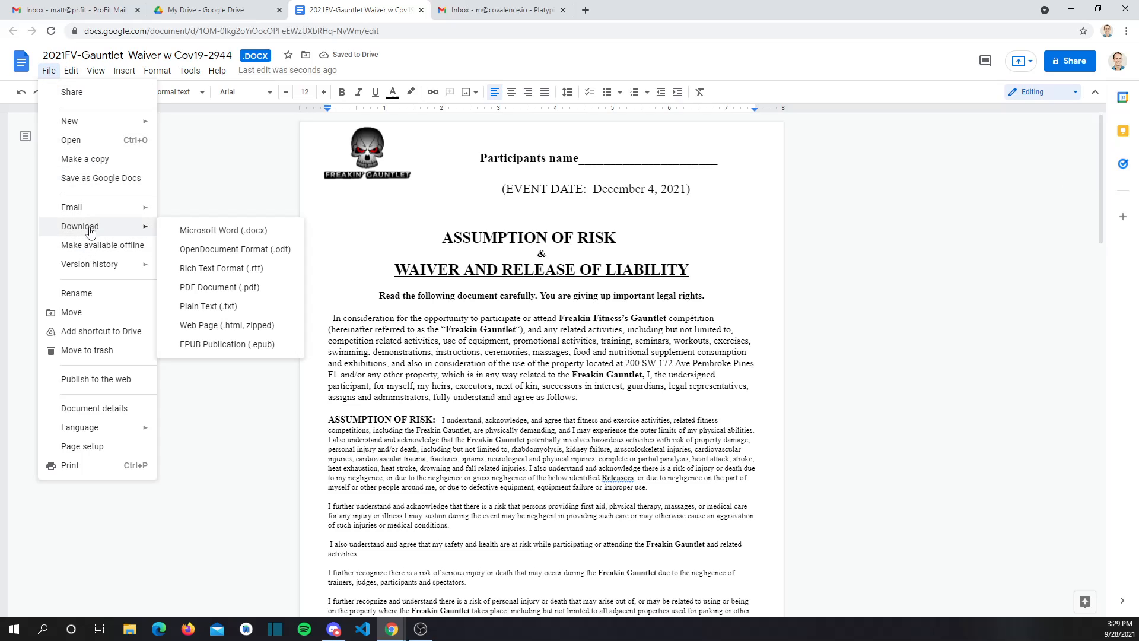
click(234, 288)
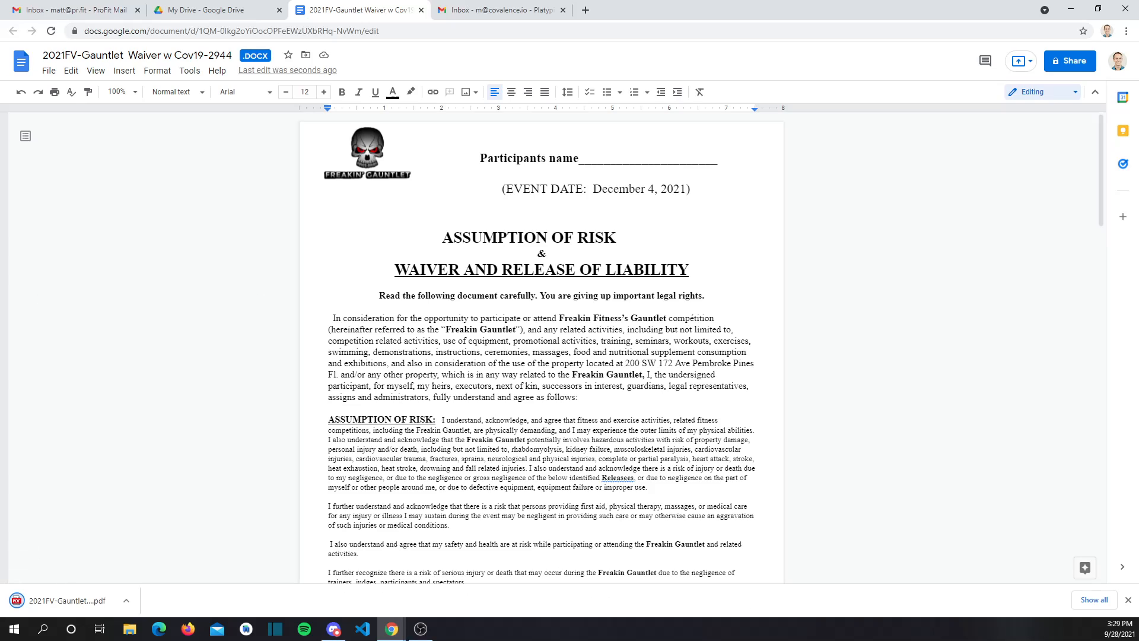
- Switch to the ProFit website in the other Chrome window and log in with the account's username and password
mouse_move(402, 632)
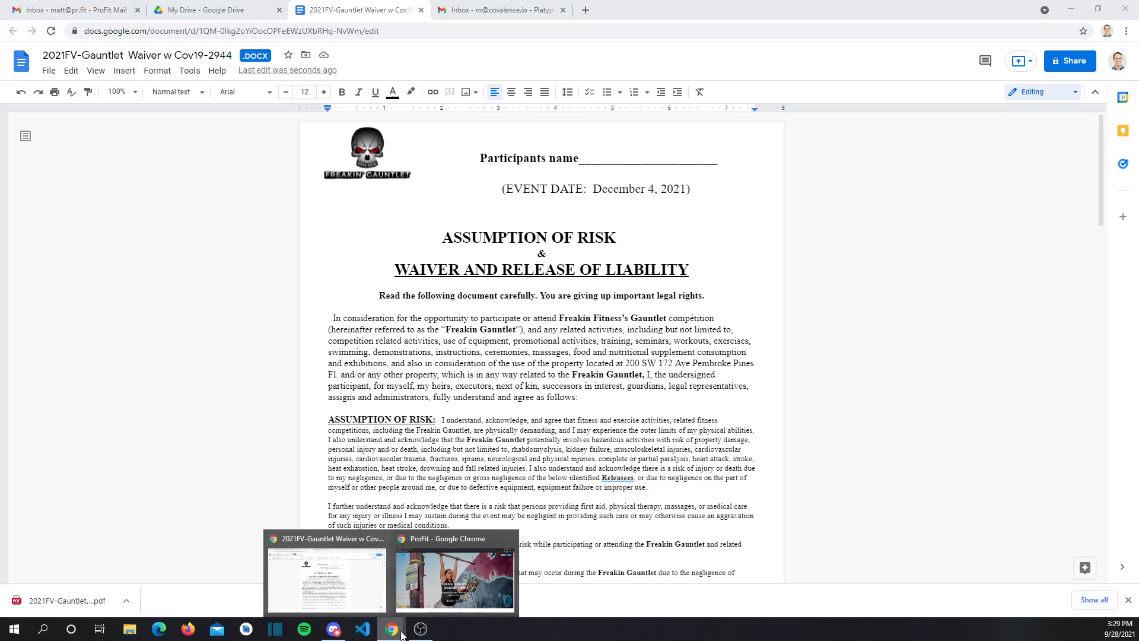
click(452, 572)
click(1028, 69)
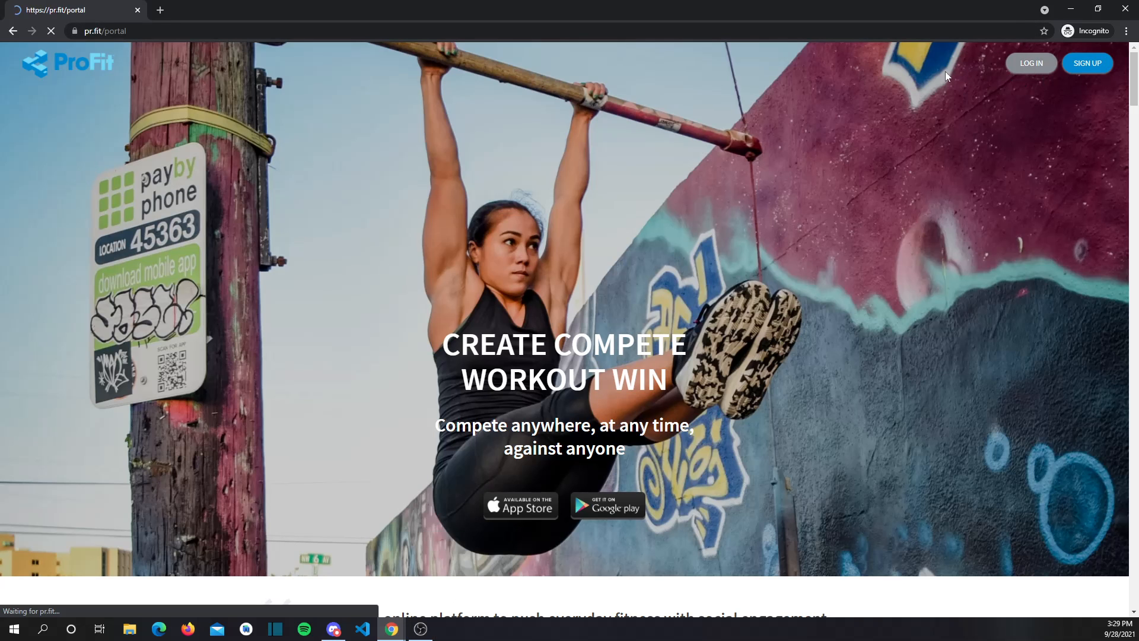
click(597, 181)
text(freakincrossfit)
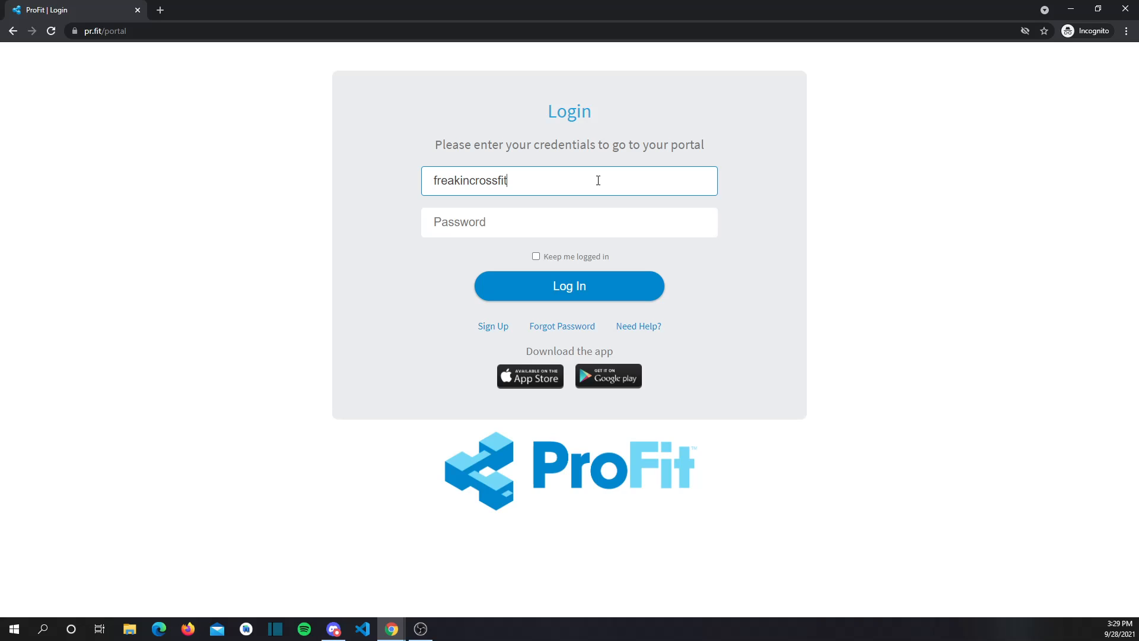
key(Tab)
text(••••)
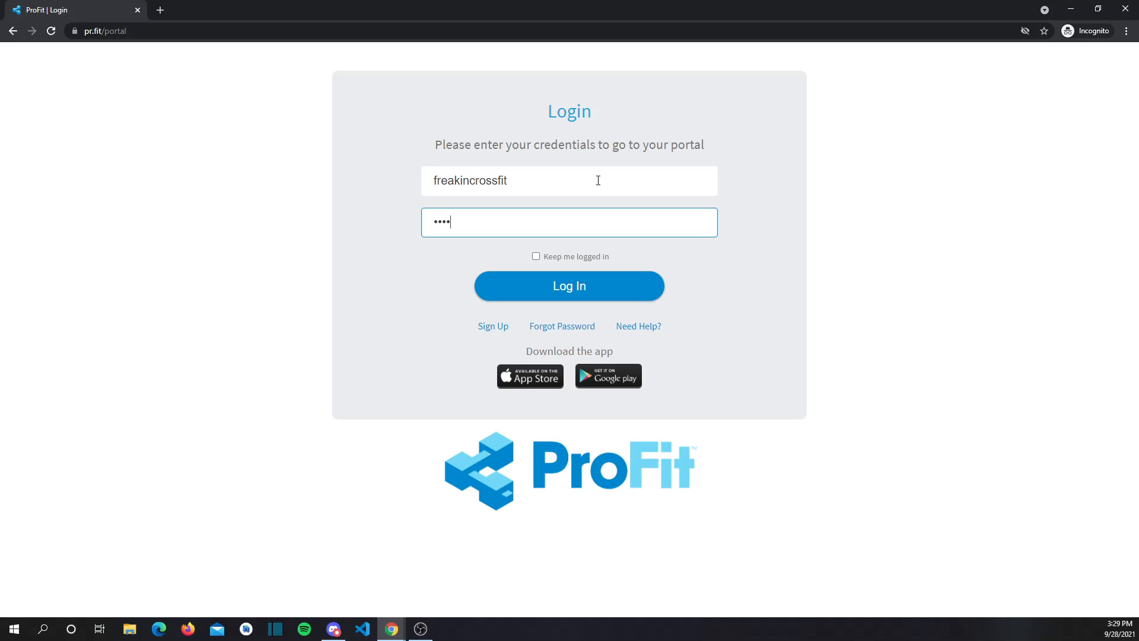
key(Return)
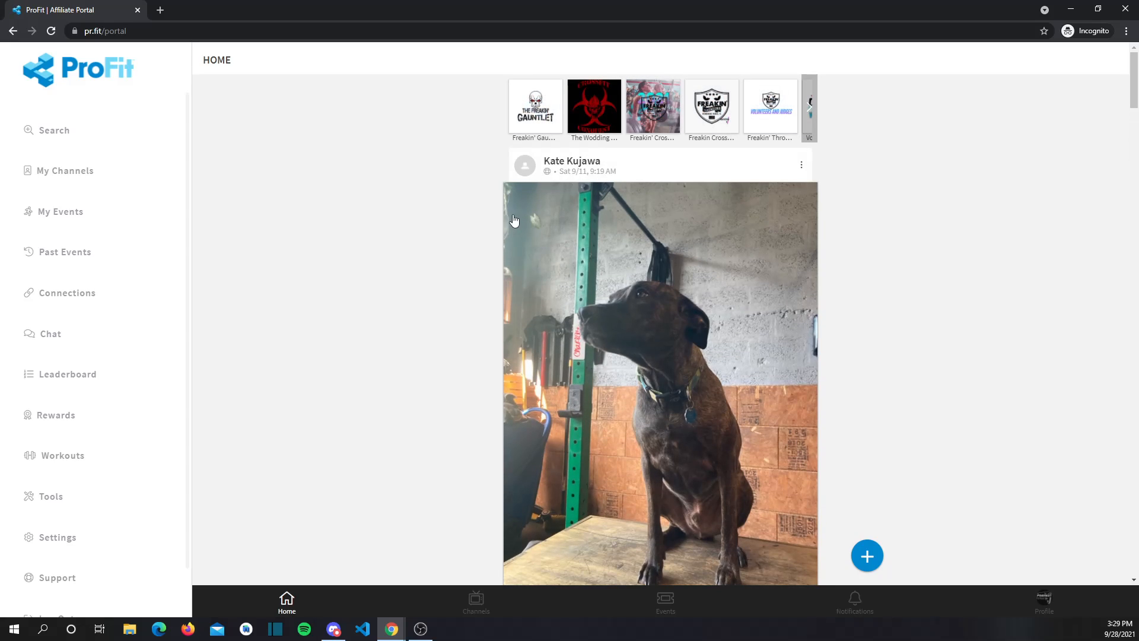
- Open the active 2021 Freakin Gauntlet event from the creator's own events
click(72, 223)
click(682, 95)
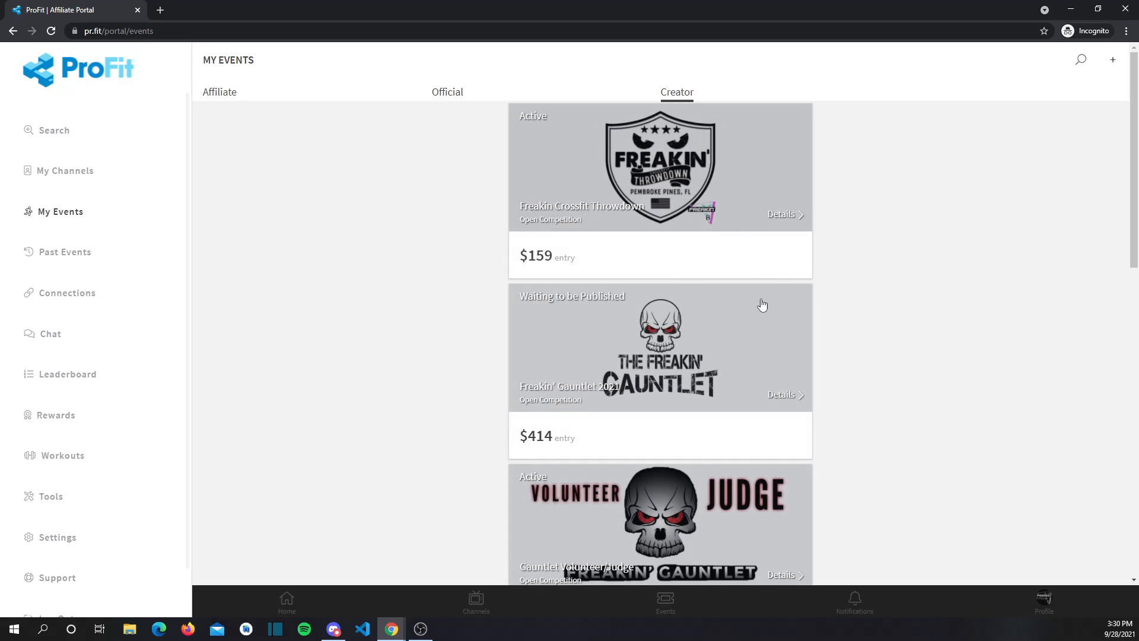
scroll(796, 305, down, 6)
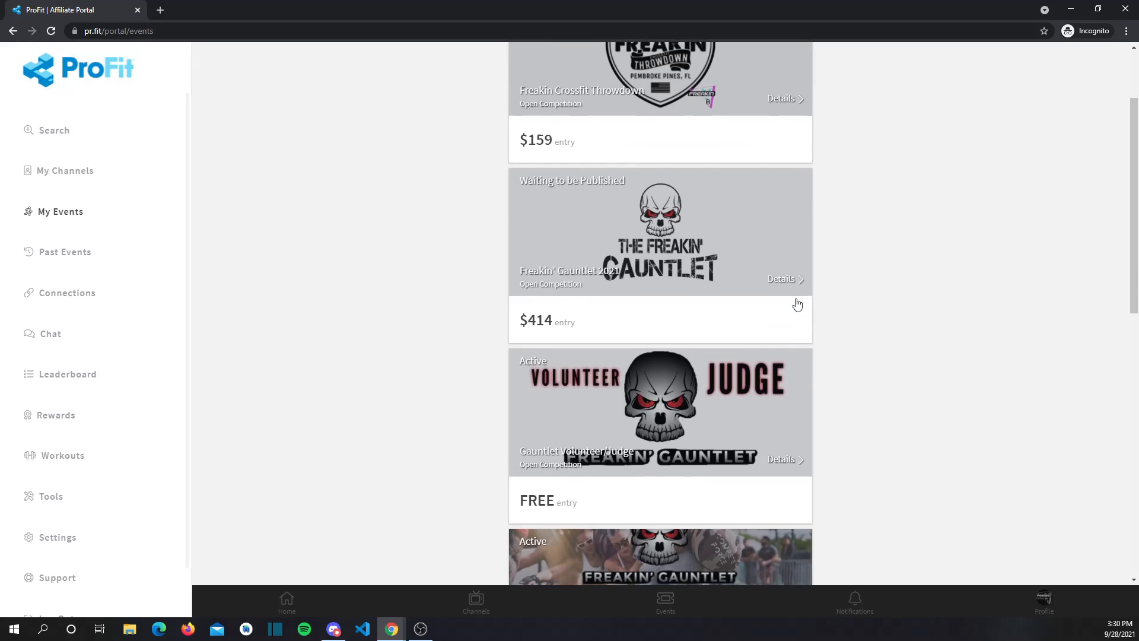
scroll(797, 304, down, 2)
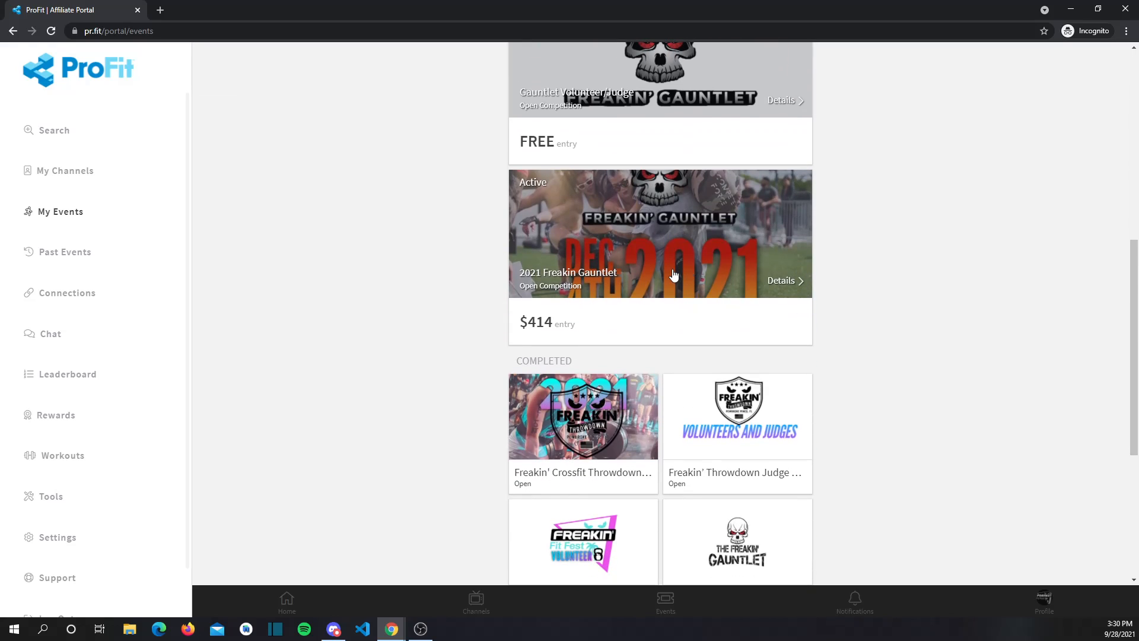
click(639, 279)
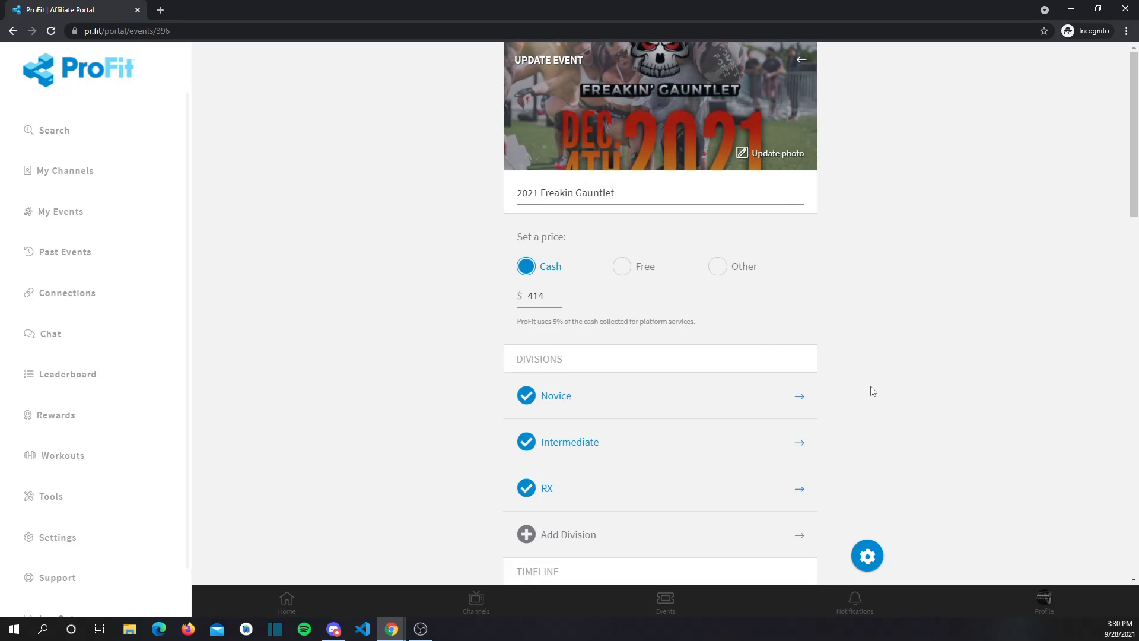
- Open the event's additional options and set the event group to CrossFit
scroll(872, 390, down, 8)
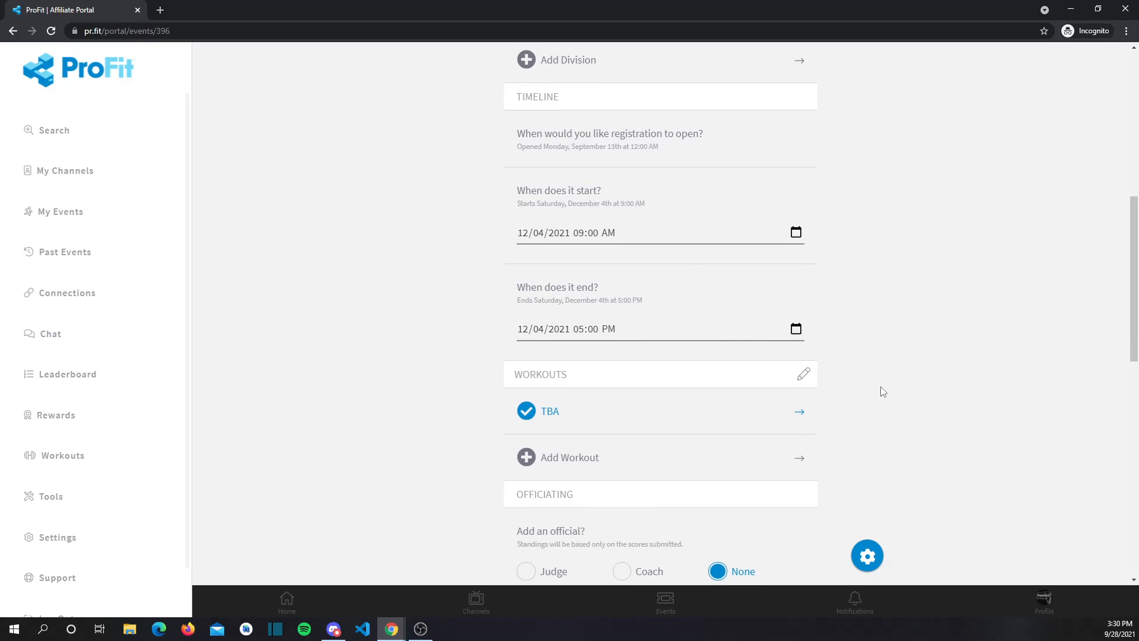
scroll(881, 391, down, 10)
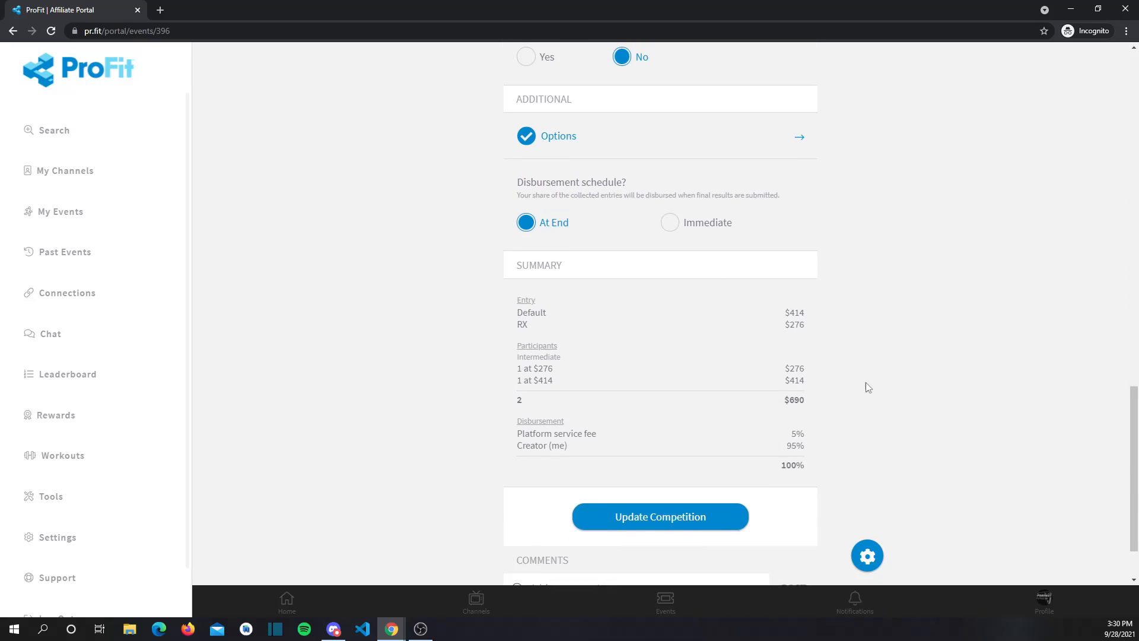
scroll(866, 382, up, 1)
click(701, 172)
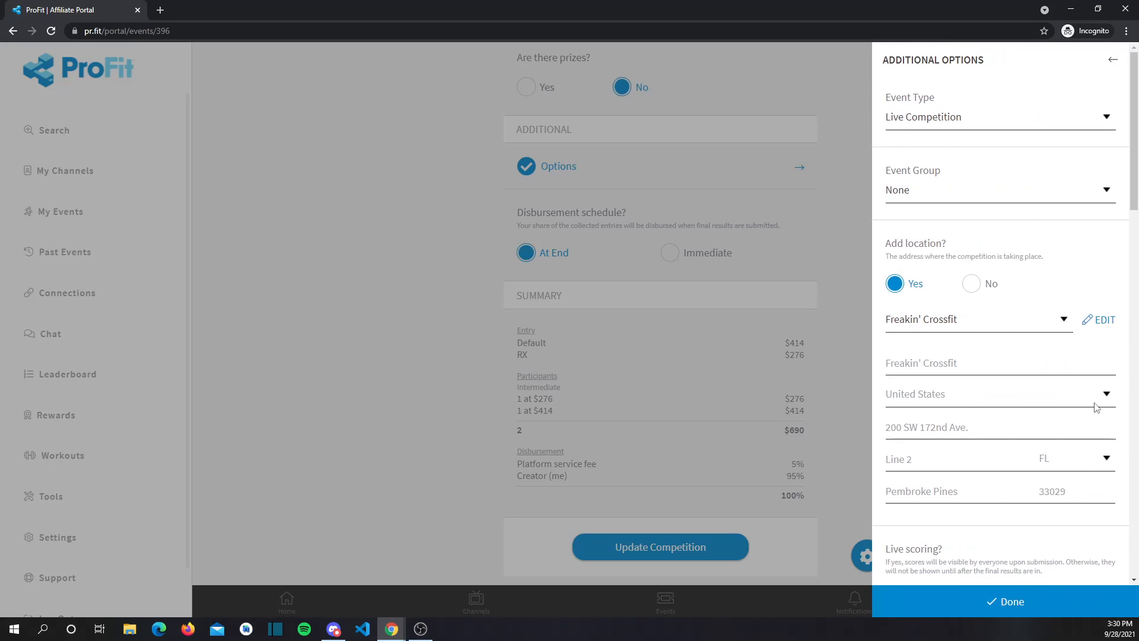
click(929, 196)
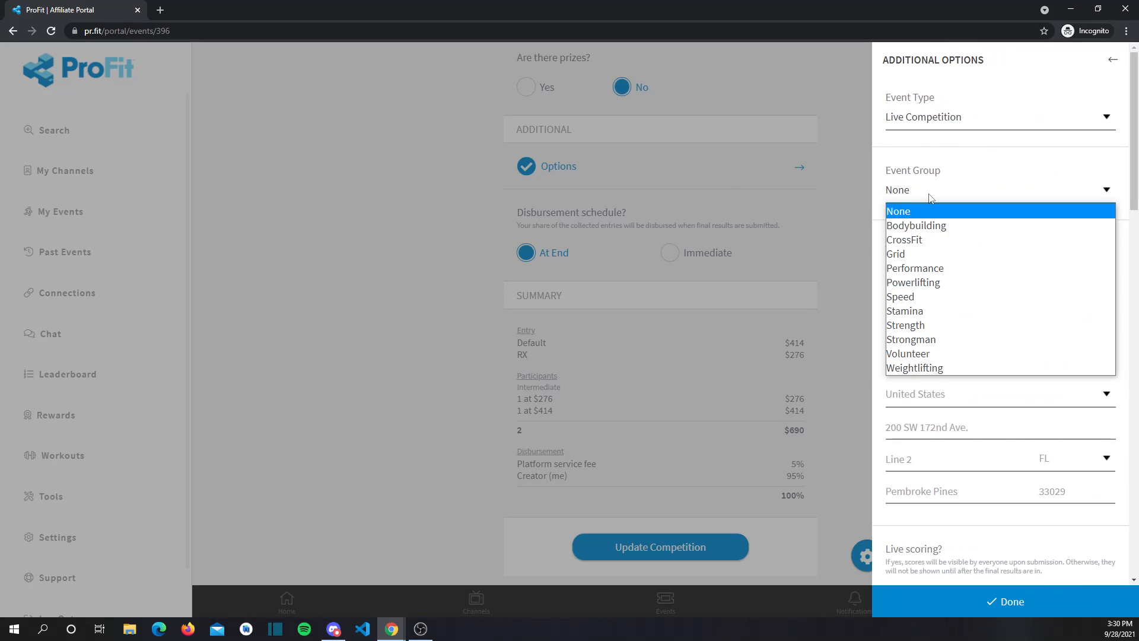
click(930, 242)
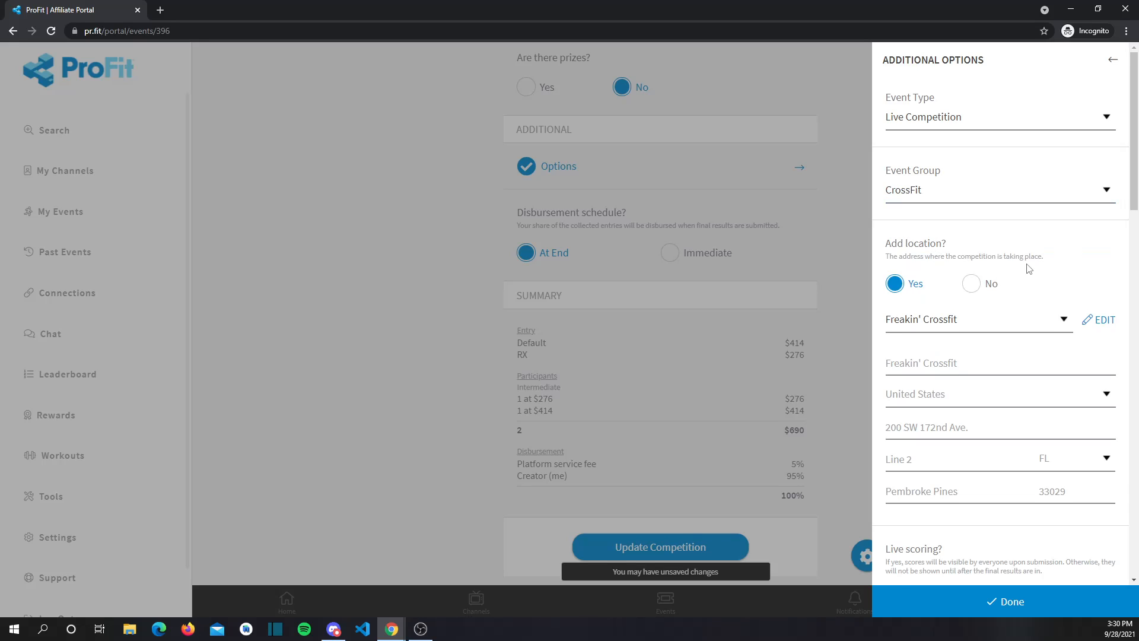
- Start a new custom field for the event and set its field type to Document
scroll(1027, 273, down, 10)
scroll(1010, 348, down, 9)
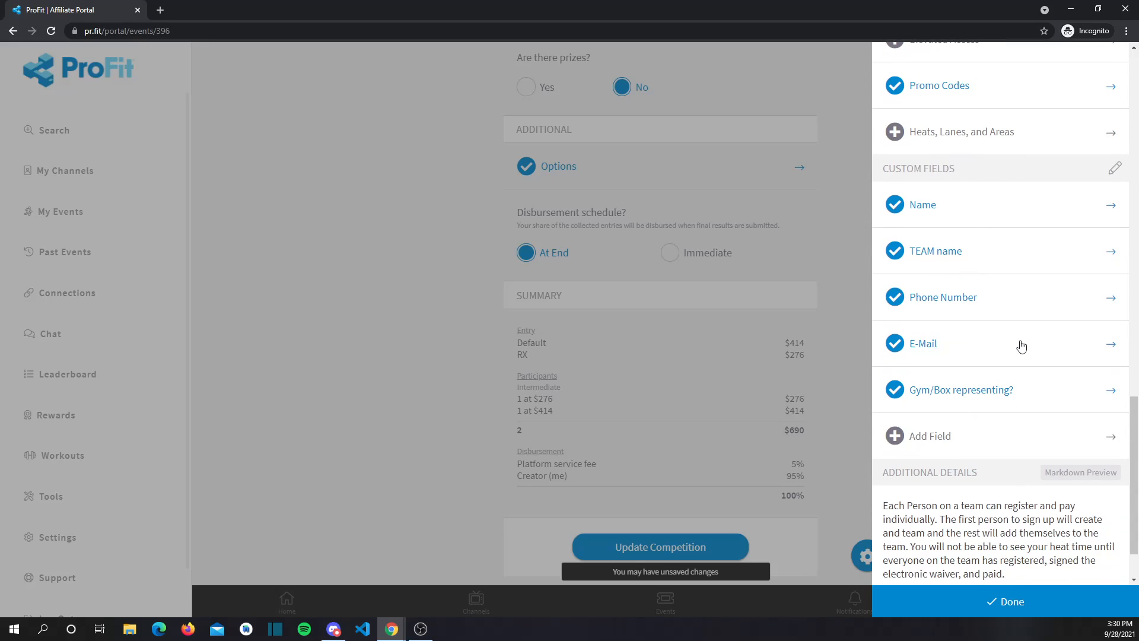
scroll(1017, 365, down, 1)
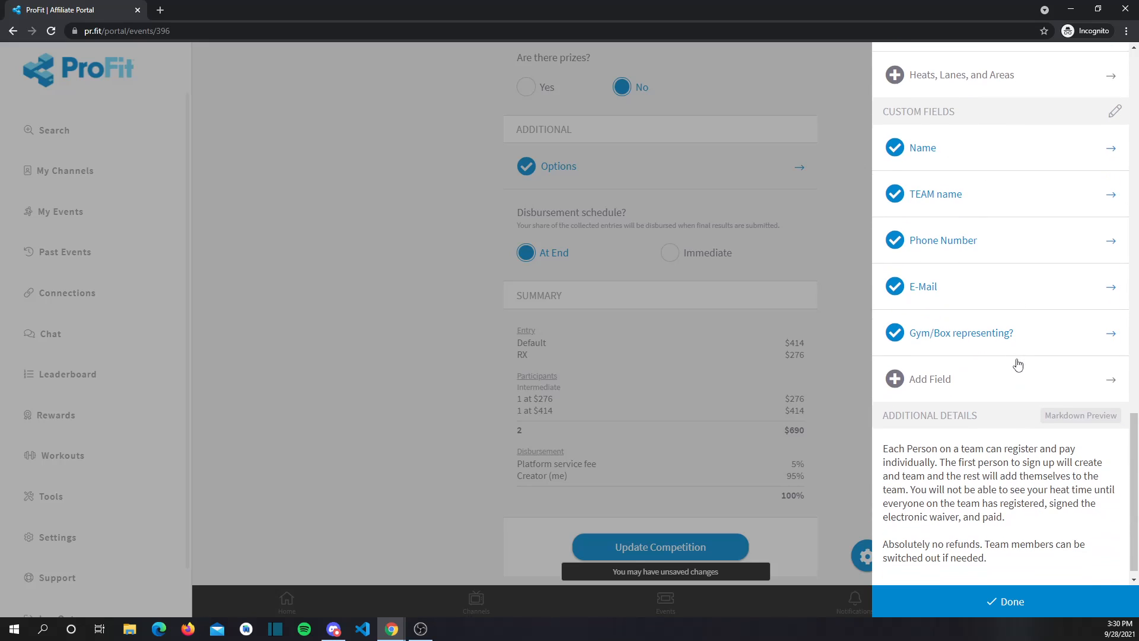
click(945, 376)
click(959, 129)
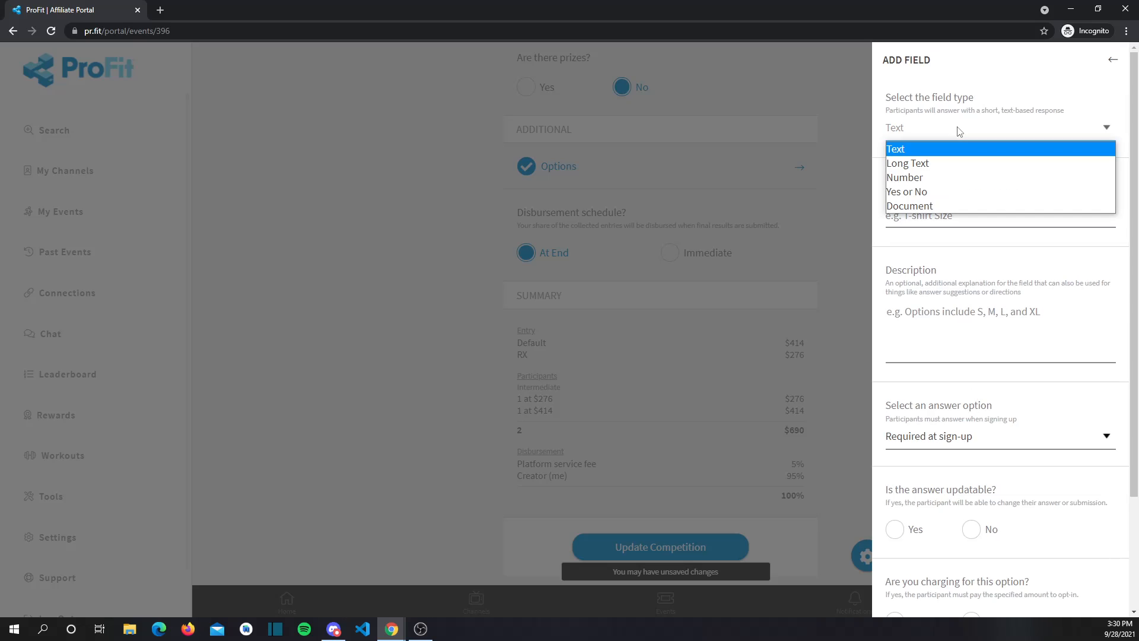
click(949, 205)
- Select the downloaded Gauntlet waiver PDF from the Downloads folder as the field's document
click(964, 173)
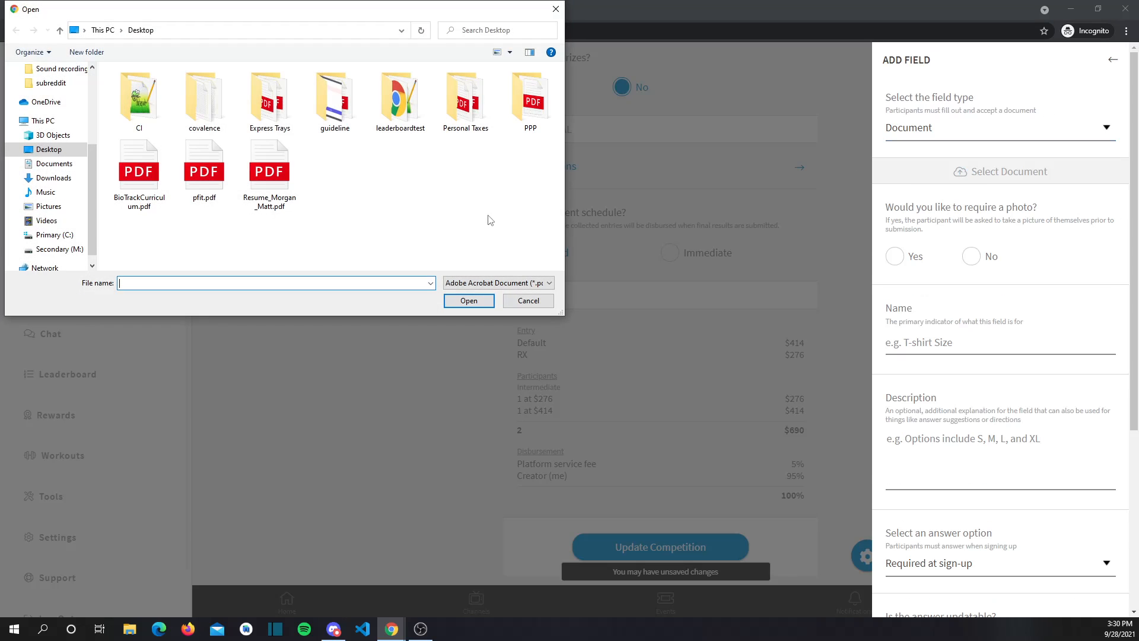
scroll(78, 172, up, 1)
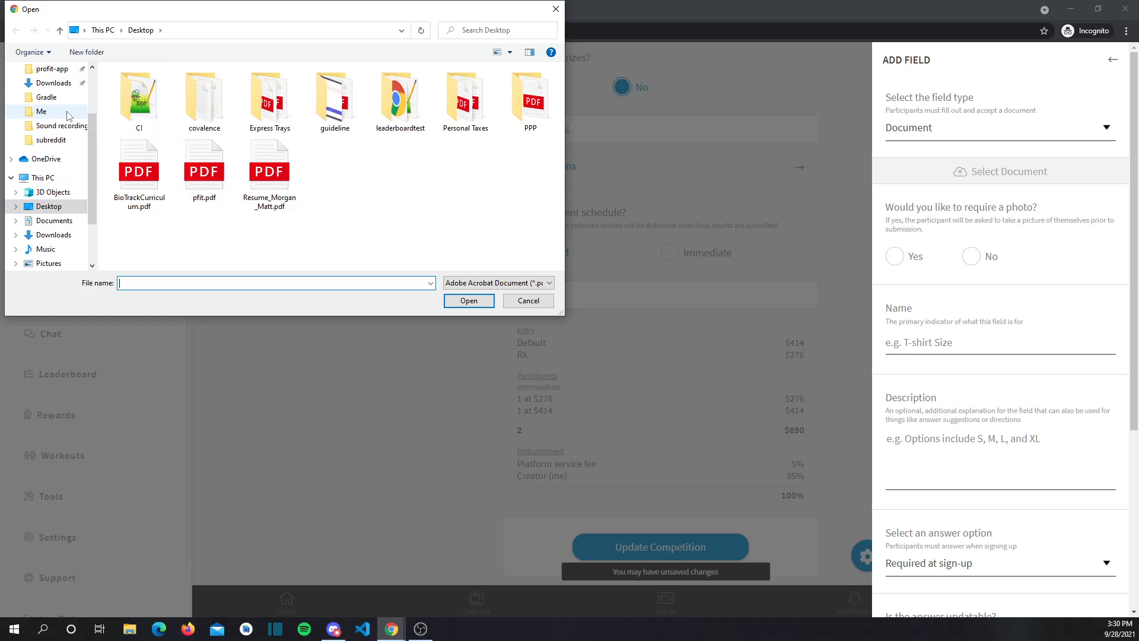
click(53, 82)
double_click(195, 96)
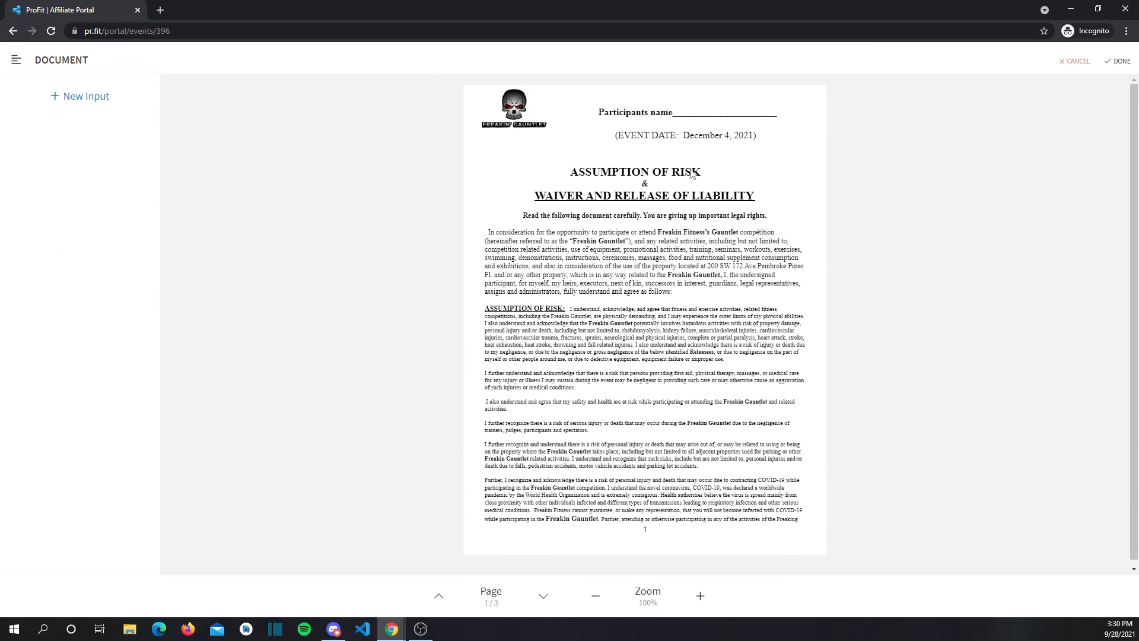
- Add a text input on the Participants name line of page 1 and label it Full Name
click(75, 97)
click(77, 184)
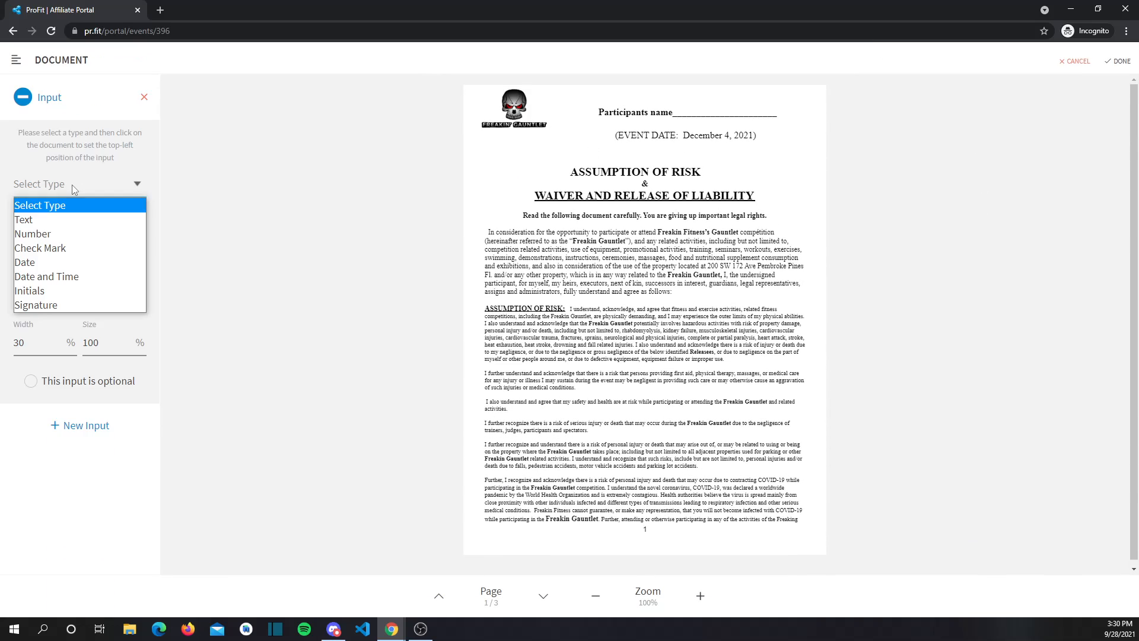
click(49, 221)
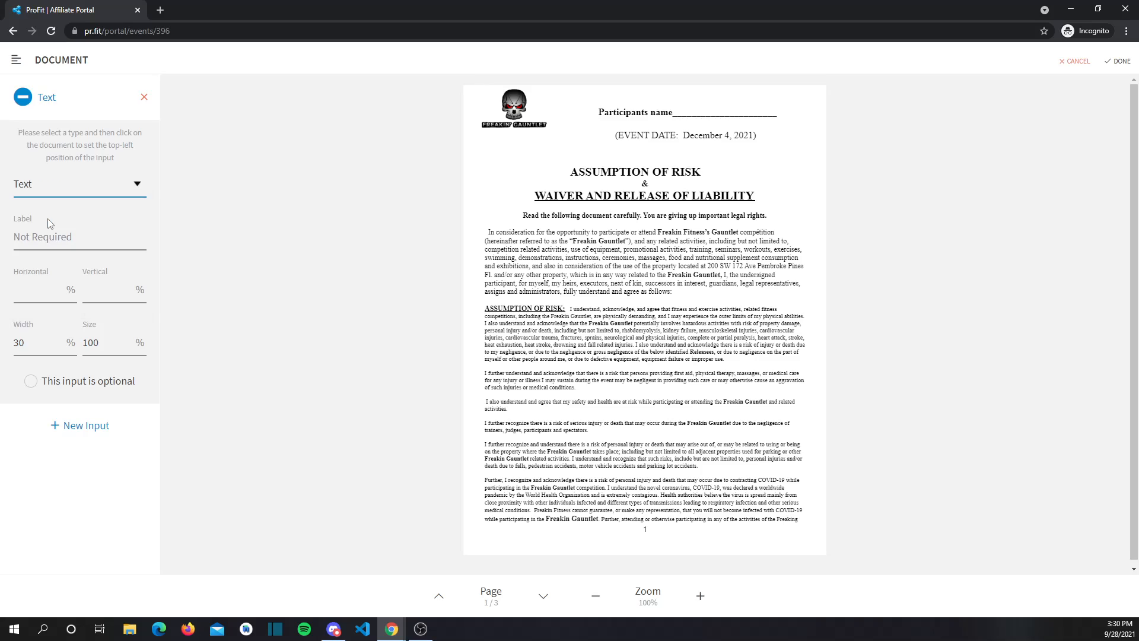
click(674, 101)
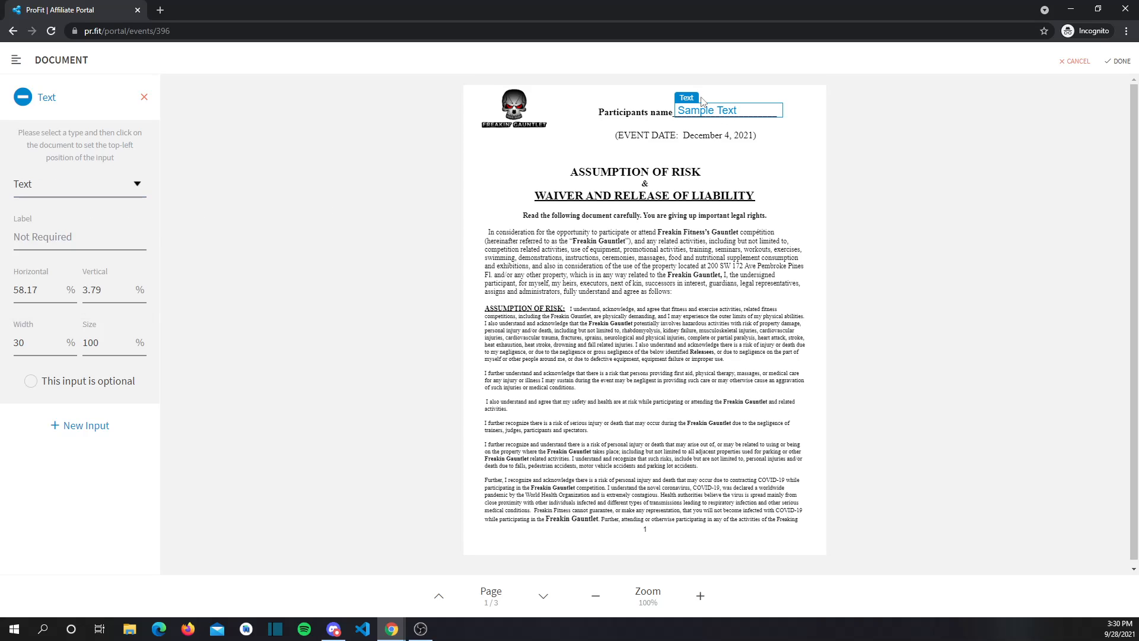
drag(690, 94, 689, 96)
click(66, 236)
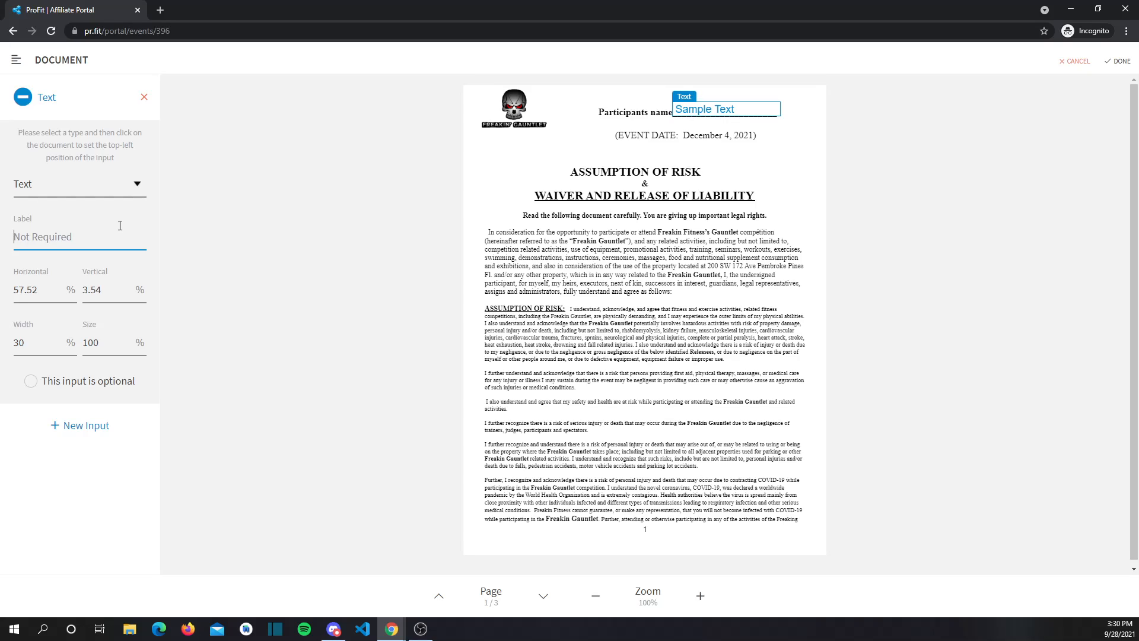
text(Full Name)
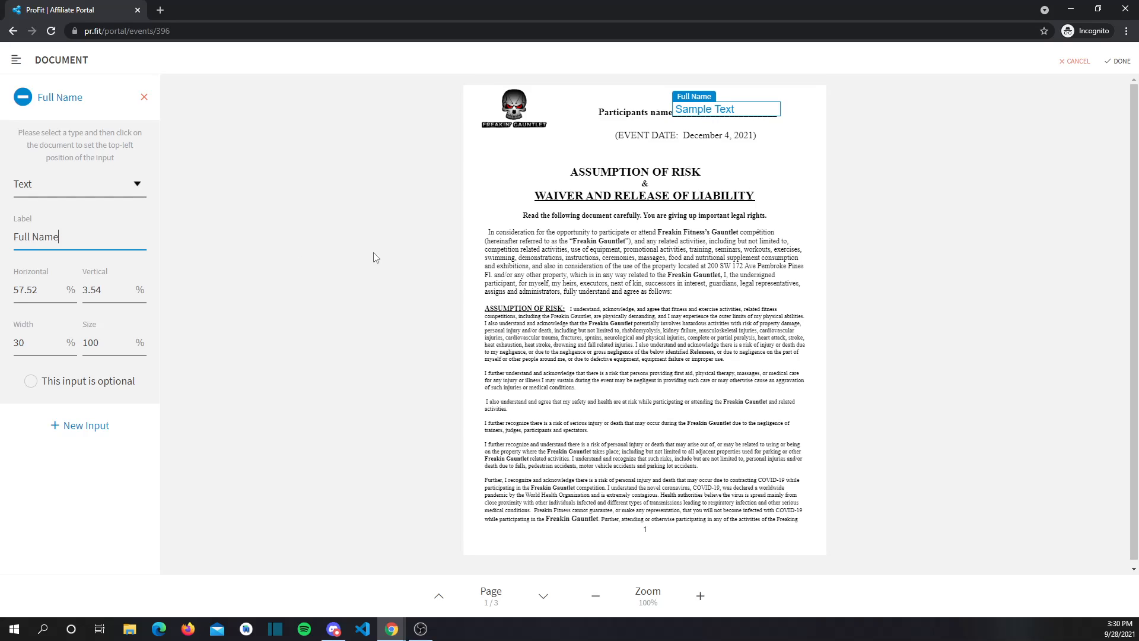
click(68, 103)
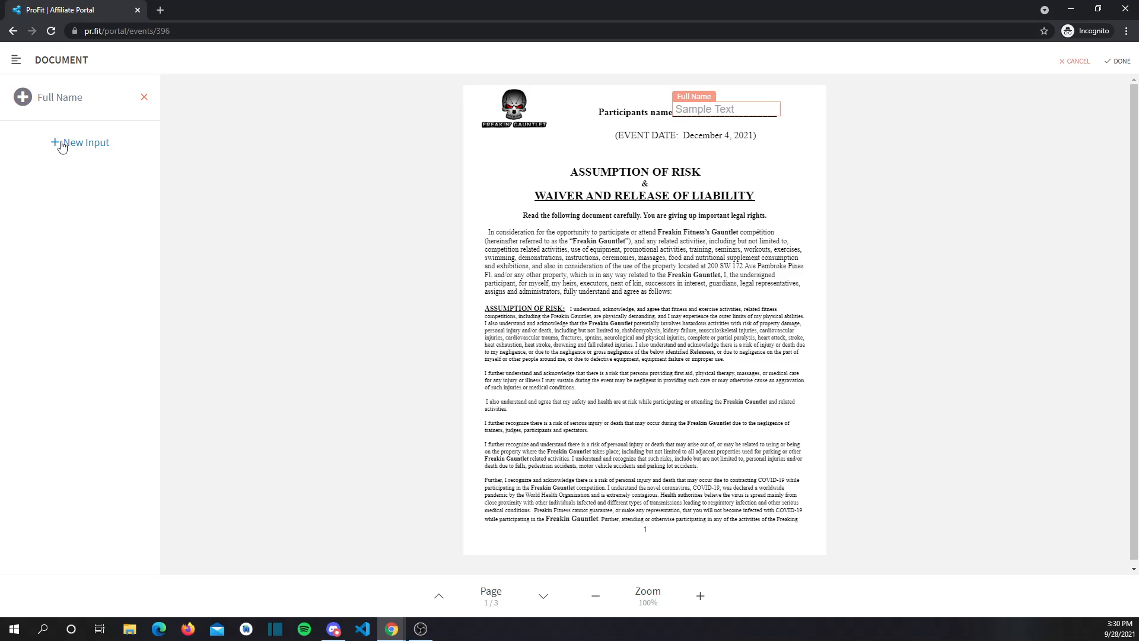
- Add an initials input on the INITIALS line of page 2, aligned with the blank
click(543, 596)
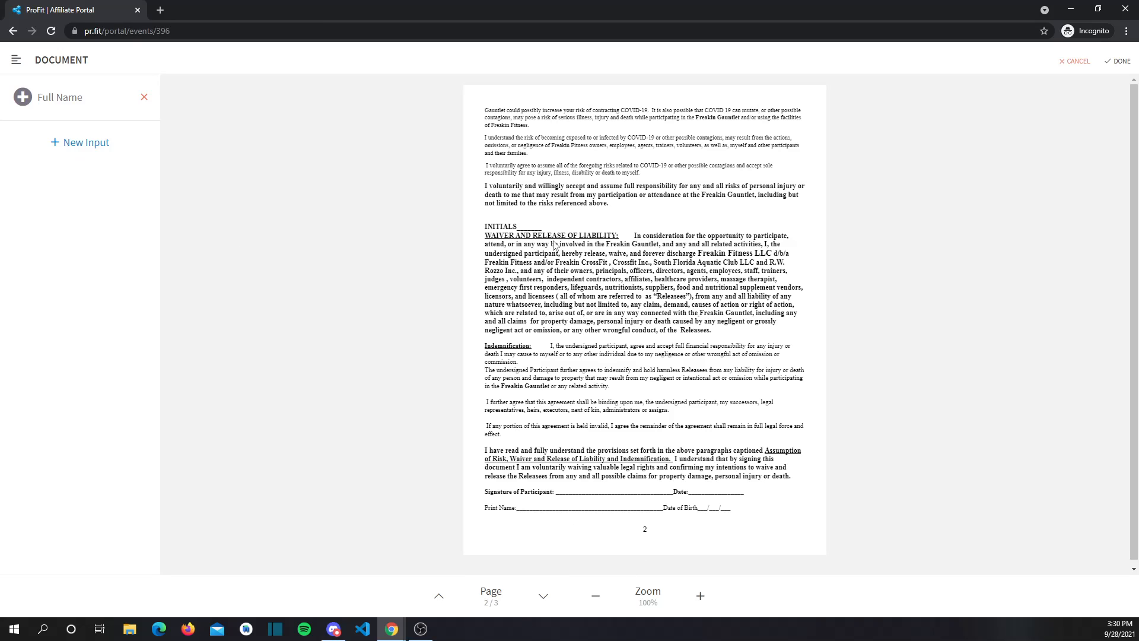
click(83, 142)
click(74, 230)
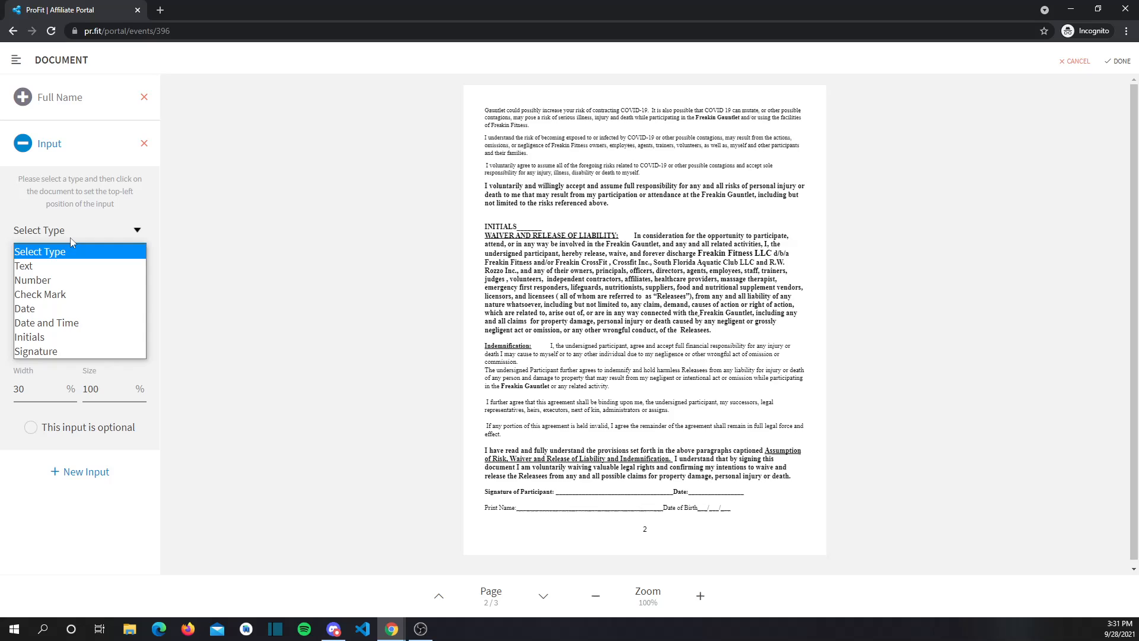
click(51, 339)
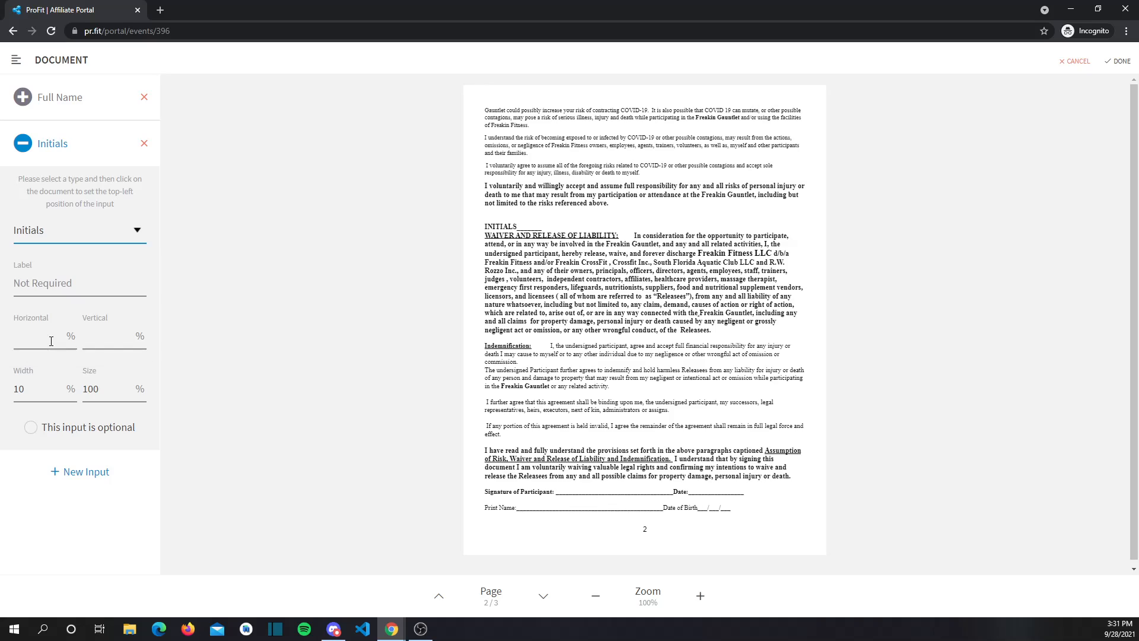
click(520, 221)
drag(534, 216, 531, 212)
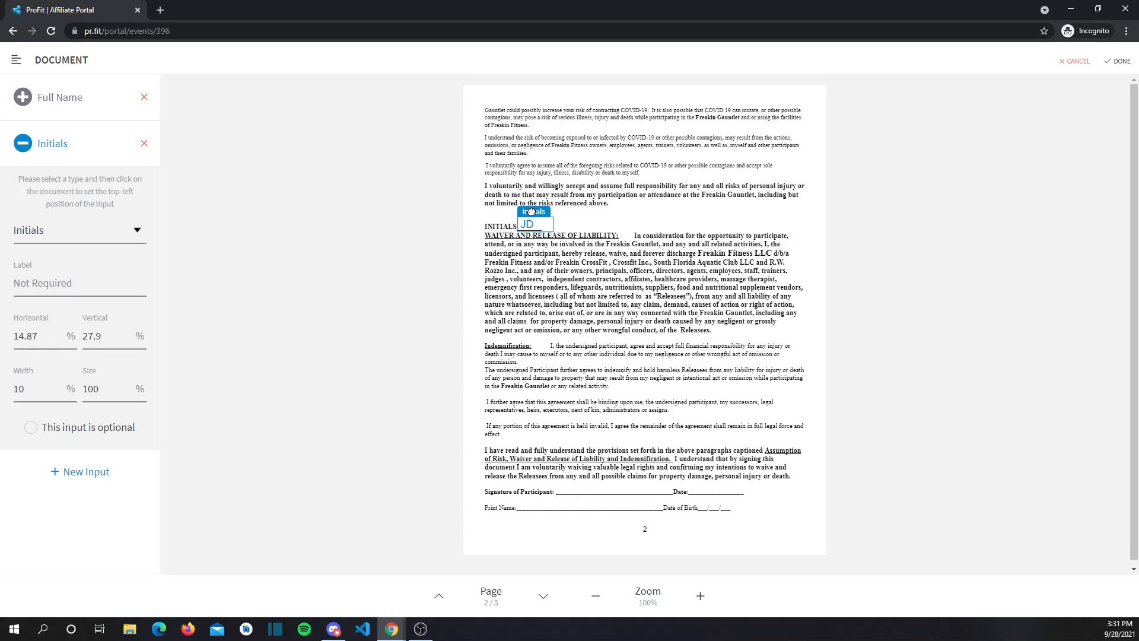
click(105, 279)
click(70, 145)
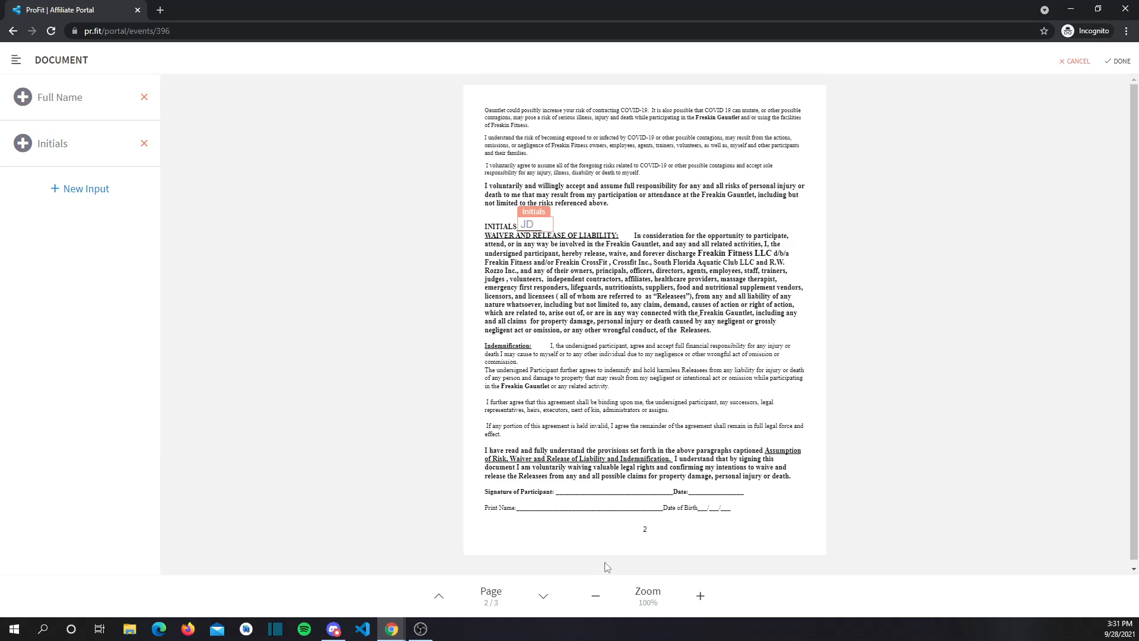
- Add a signature input on the Signature of Participant line and widen it to fill the blank
click(69, 190)
click(63, 278)
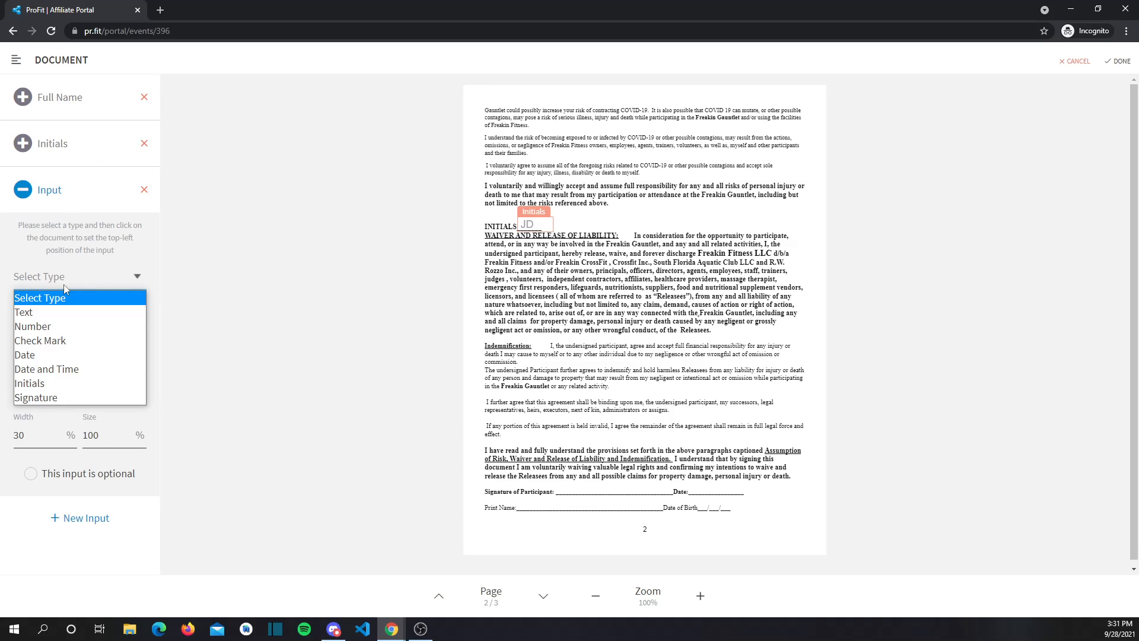
click(54, 397)
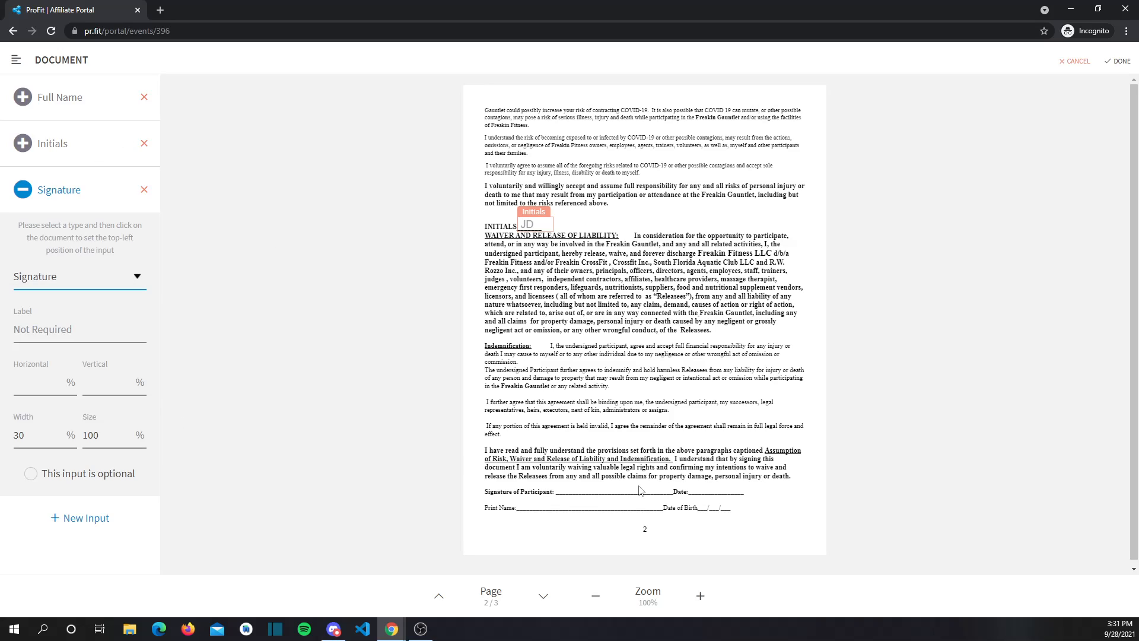
click(558, 481)
drag(582, 475, 581, 472)
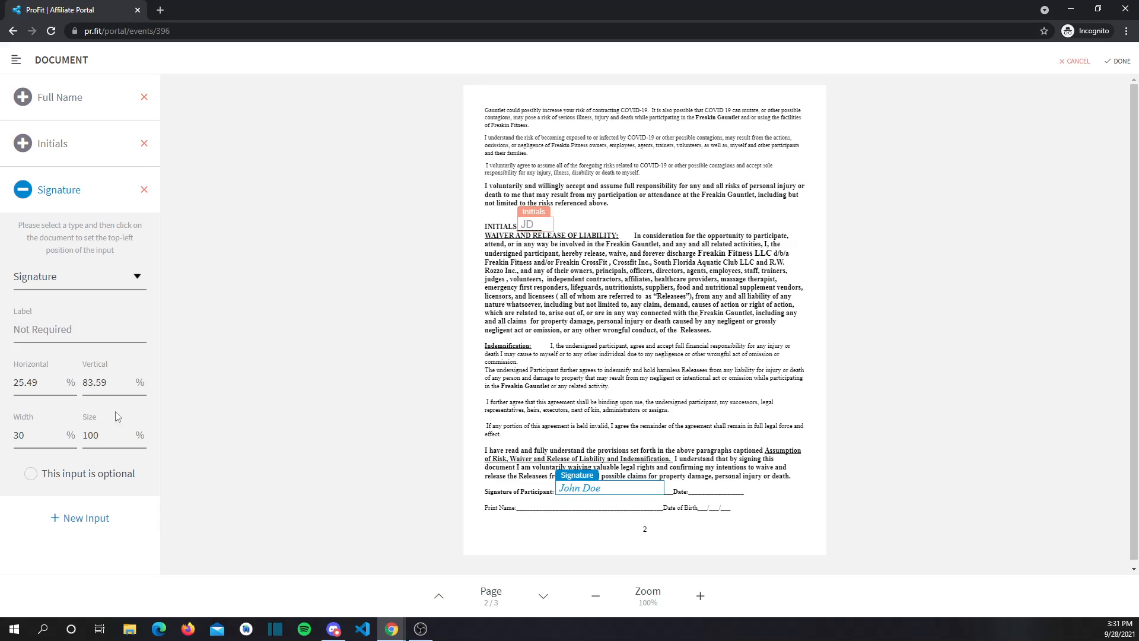
click(48, 438)
- Add a date input on the Date line beside the participant's signature
click(93, 517)
click(67, 322)
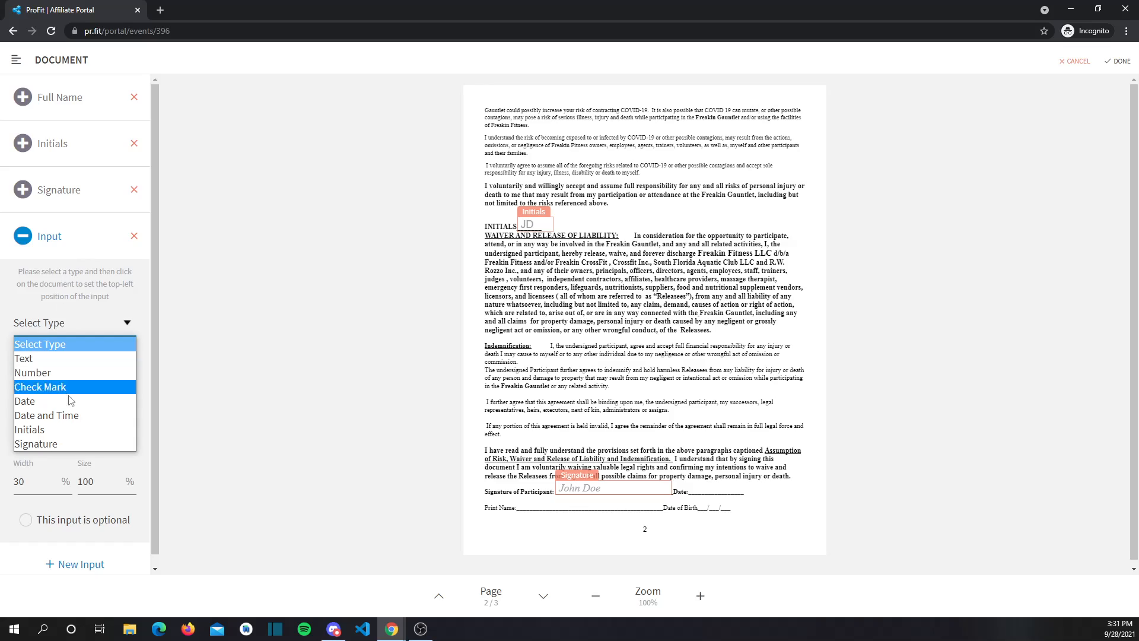
click(43, 407)
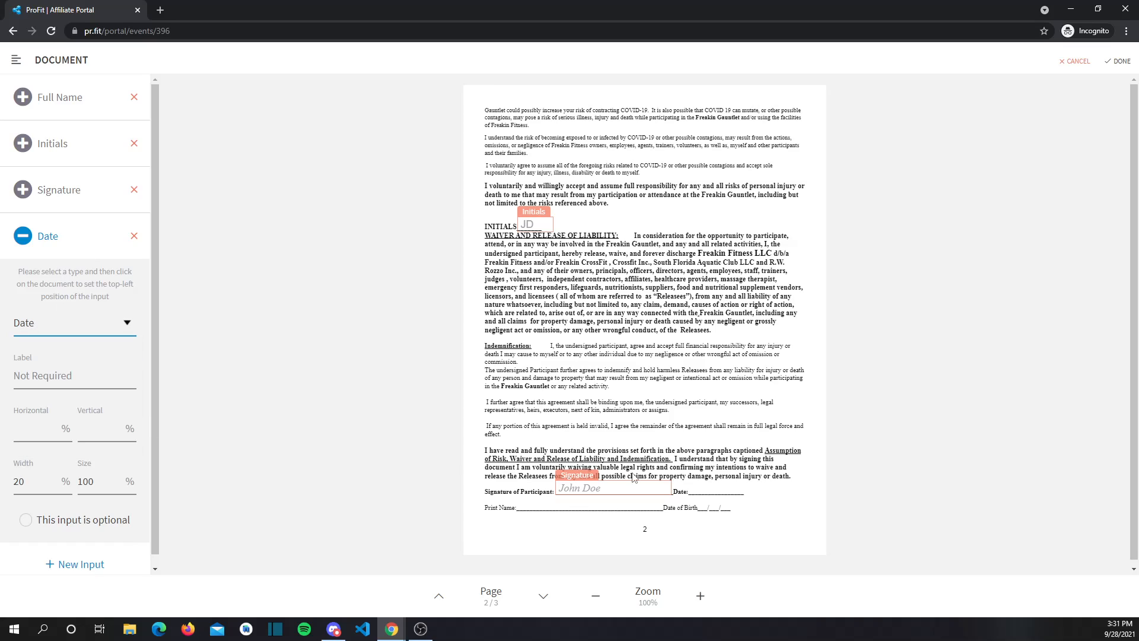
click(689, 478)
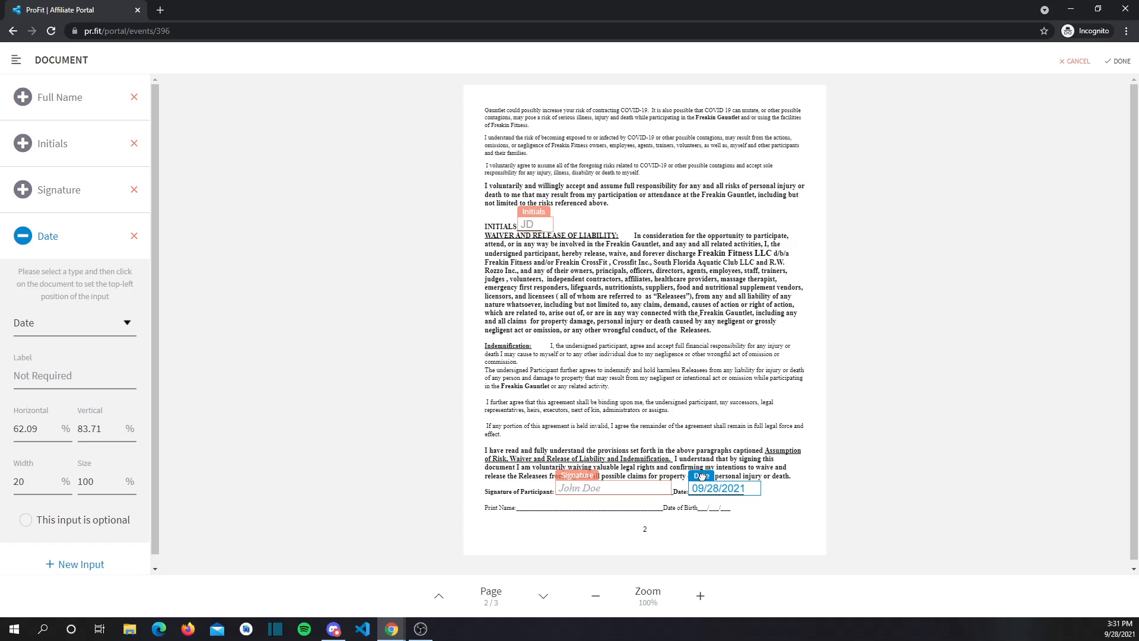
drag(702, 476, 701, 476)
click(52, 246)
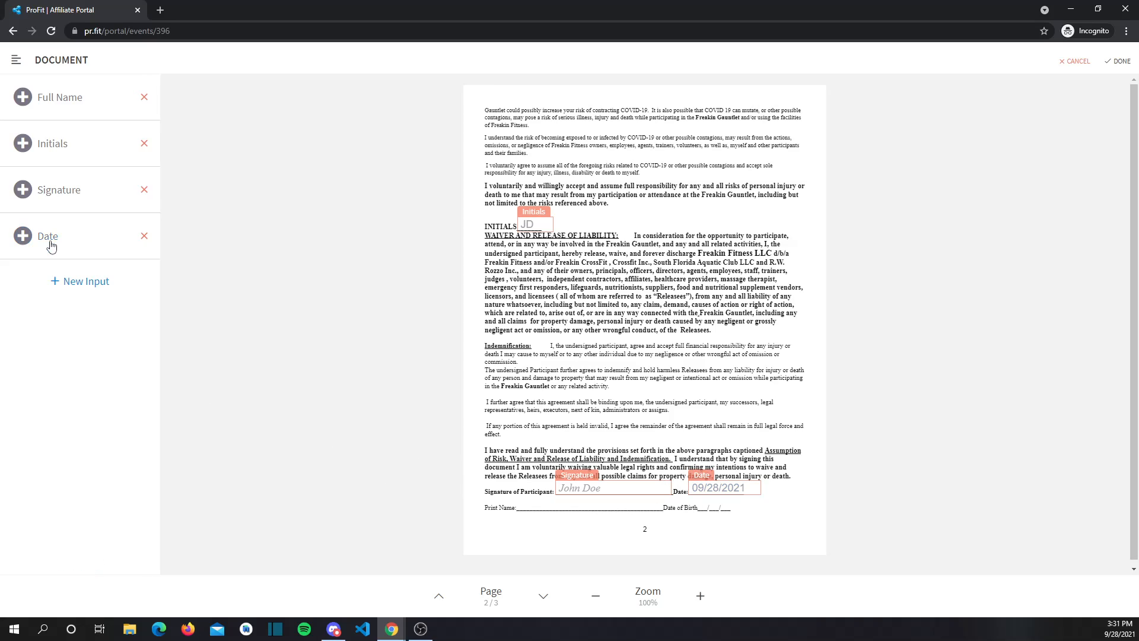
- Add a text input on the Print Name line of page 2 and set its width to 40%
click(75, 288)
click(70, 368)
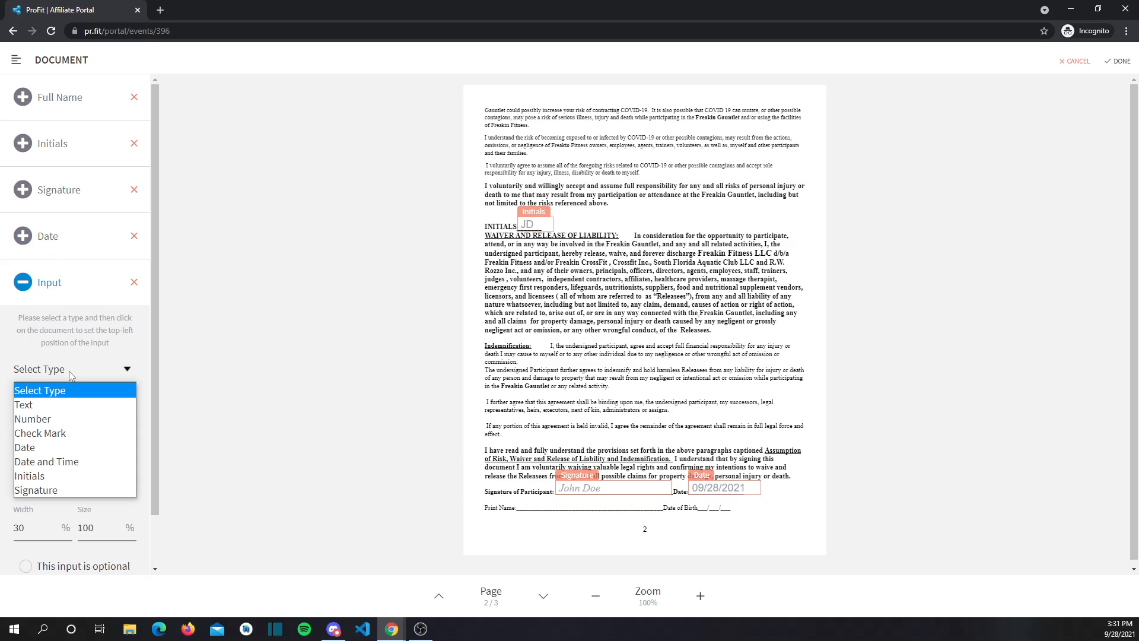
click(52, 401)
click(518, 500)
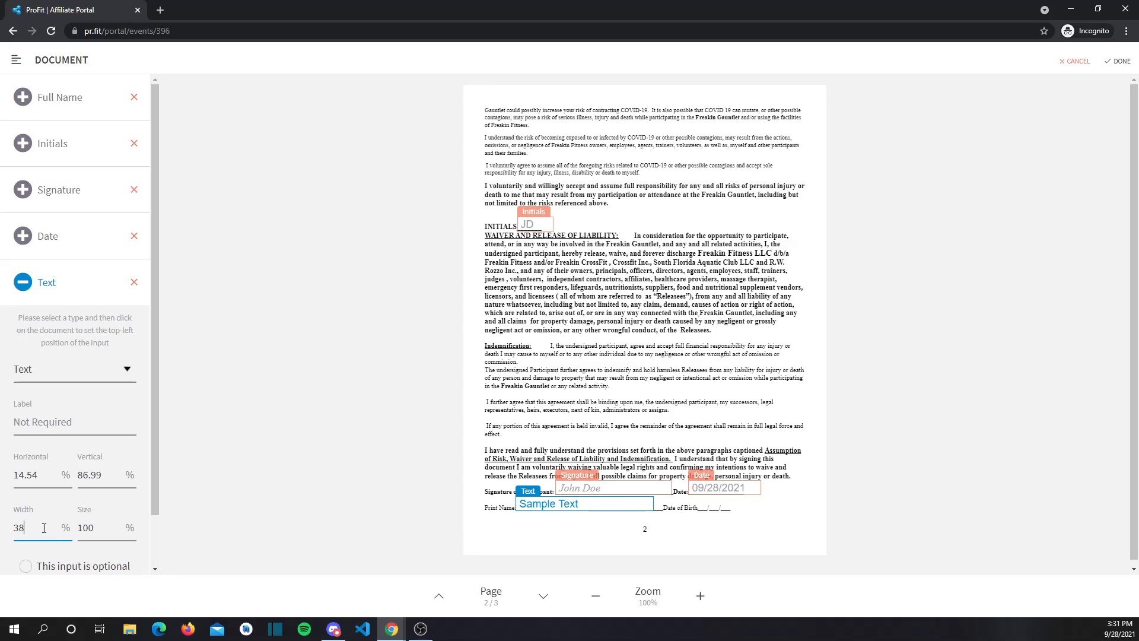
key(Up)
key(Up)
click(51, 284)
- Add a date input on the Date of Birth line of page 2
click(69, 322)
click(60, 418)
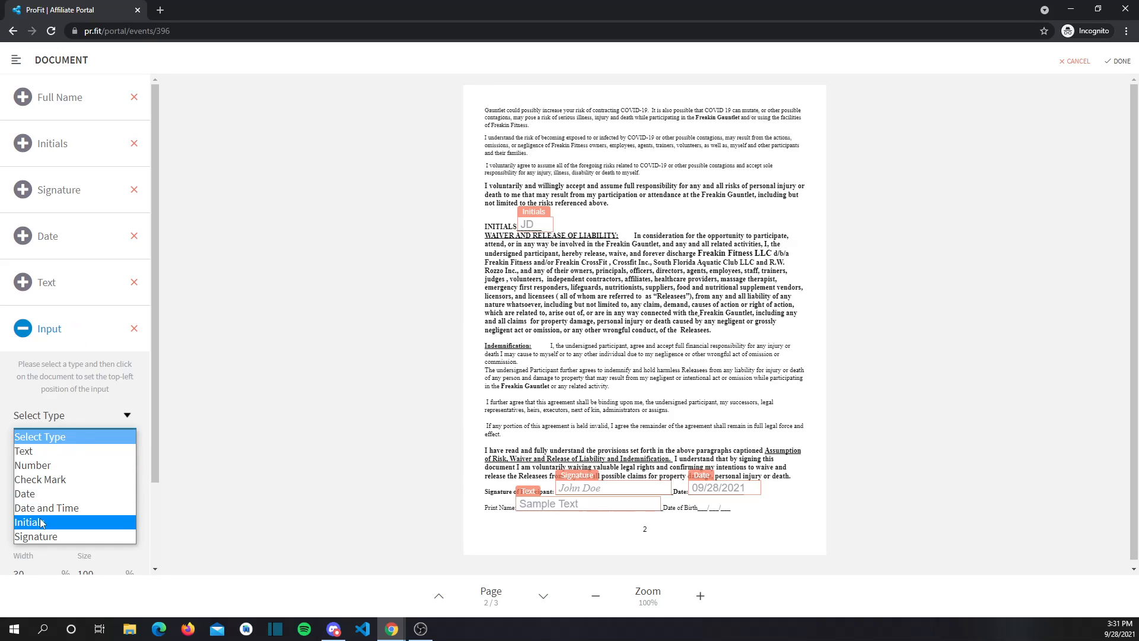
click(36, 493)
click(697, 497)
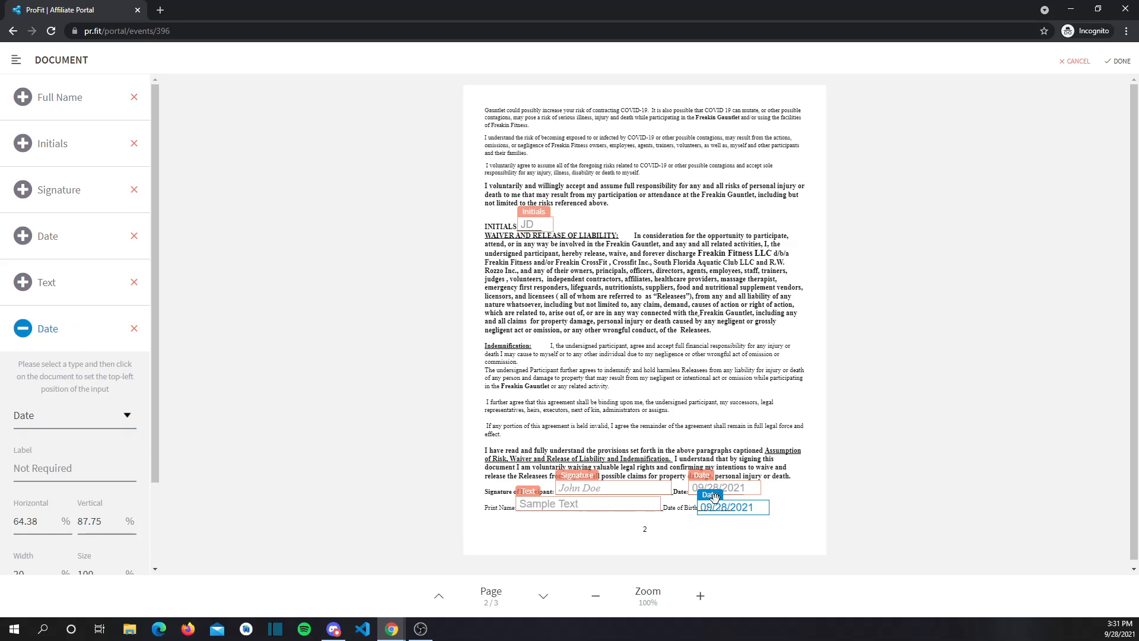
drag(712, 495, 705, 494)
- Set the Date of Birth input's size to 80% and realign it over its blank
scroll(111, 528, down, 1)
click(111, 515)
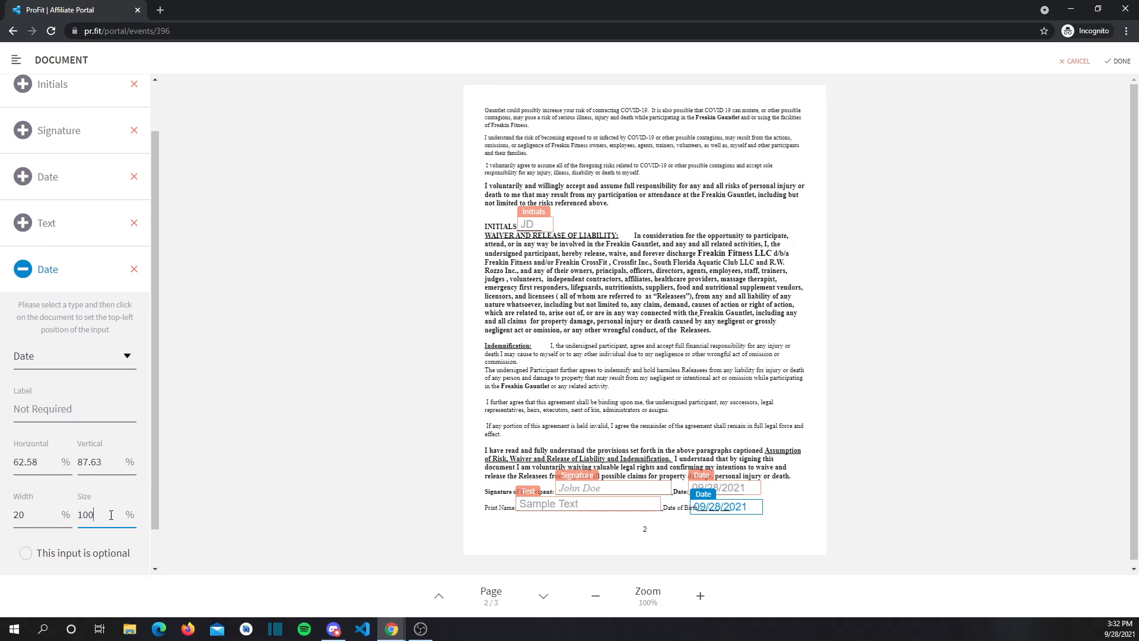
key(Down)
key(Down)
key(Down)
key(Down)
key(Down)
key(Down)
key(Down)
key(Down)
key(Down)
key(Down)
key(Down)
key(Down)
key(Down)
key(Down)
key(Down)
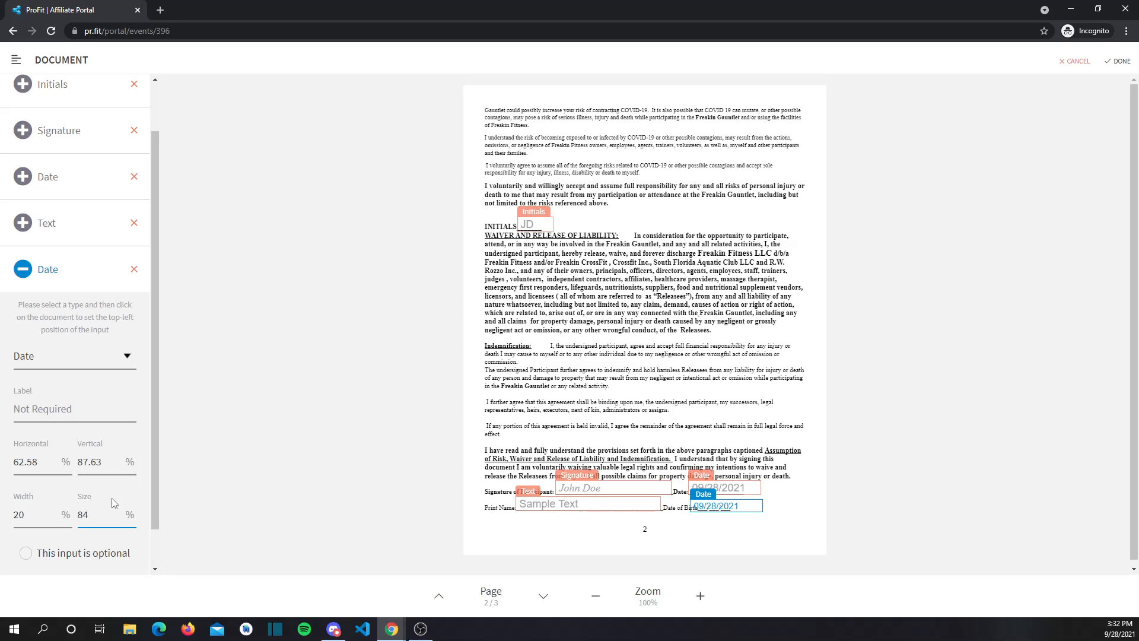
drag(709, 508, 712, 492)
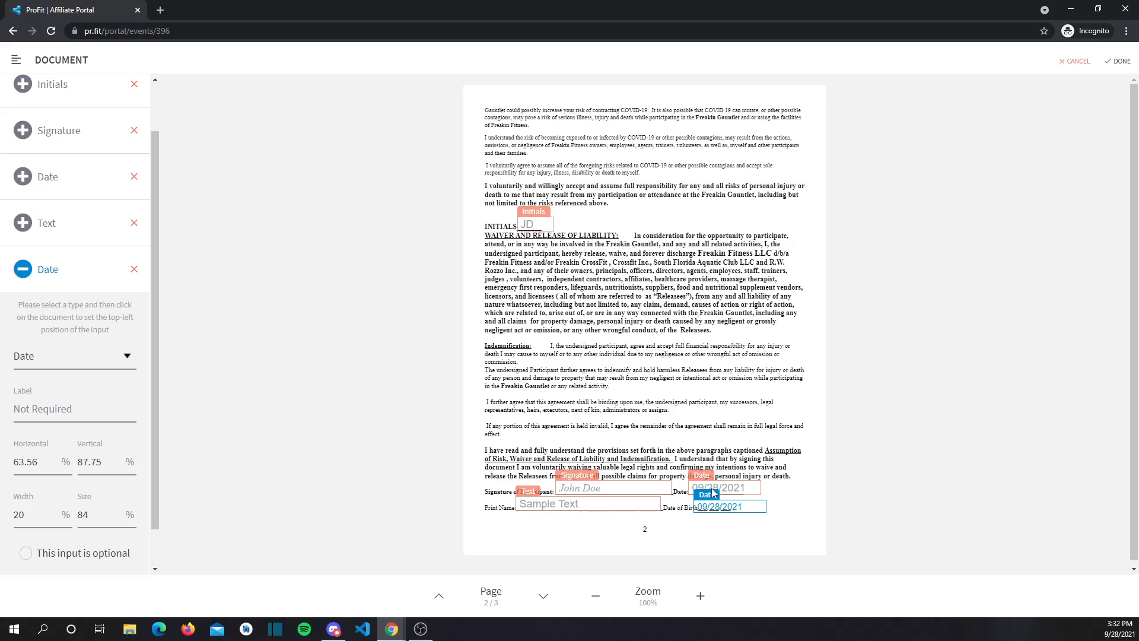
drag(712, 492, 712, 492)
click(101, 511)
key(Down)
key(Down)
key(Down)
drag(710, 494, 712, 494)
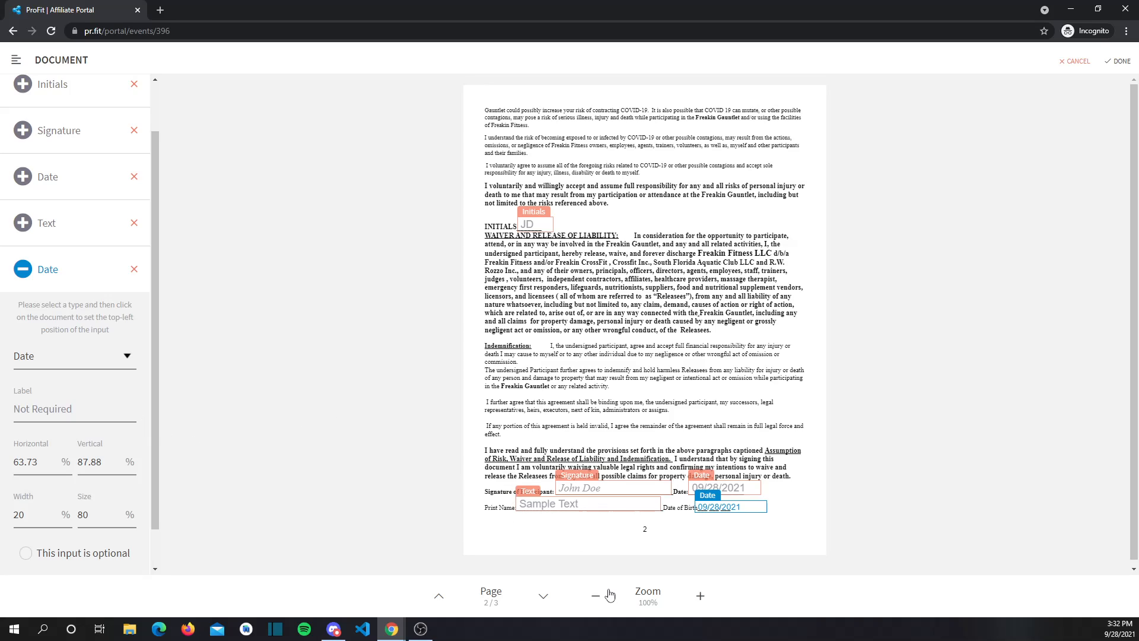
click(53, 268)
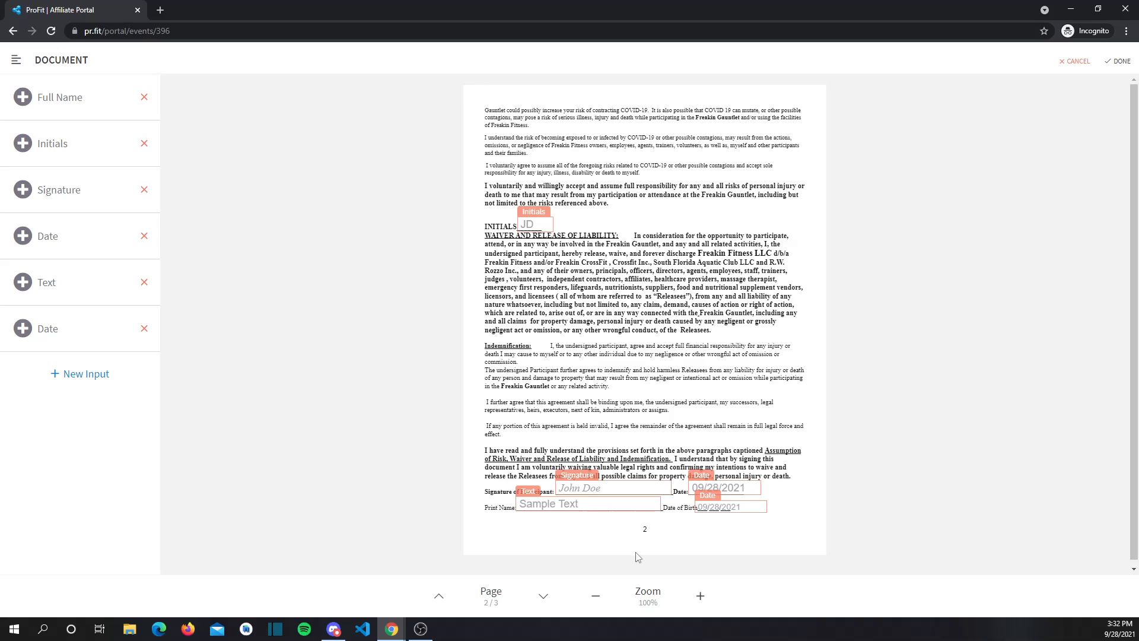
- Go to page 3 of the waiver and create a new input without choosing a type
click(542, 597)
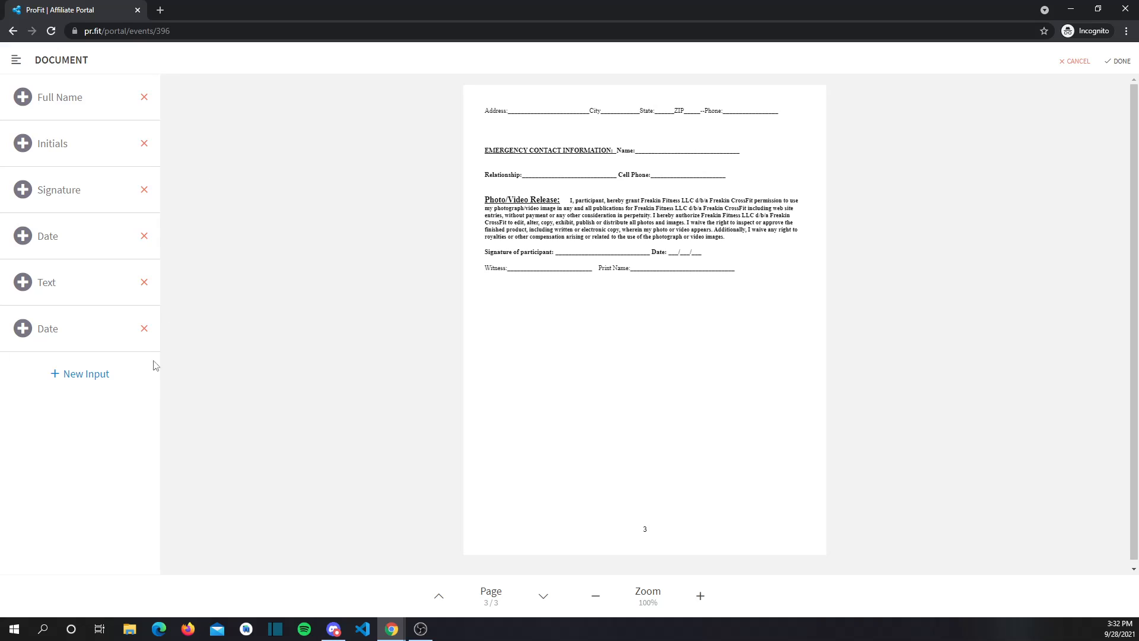
click(67, 375)
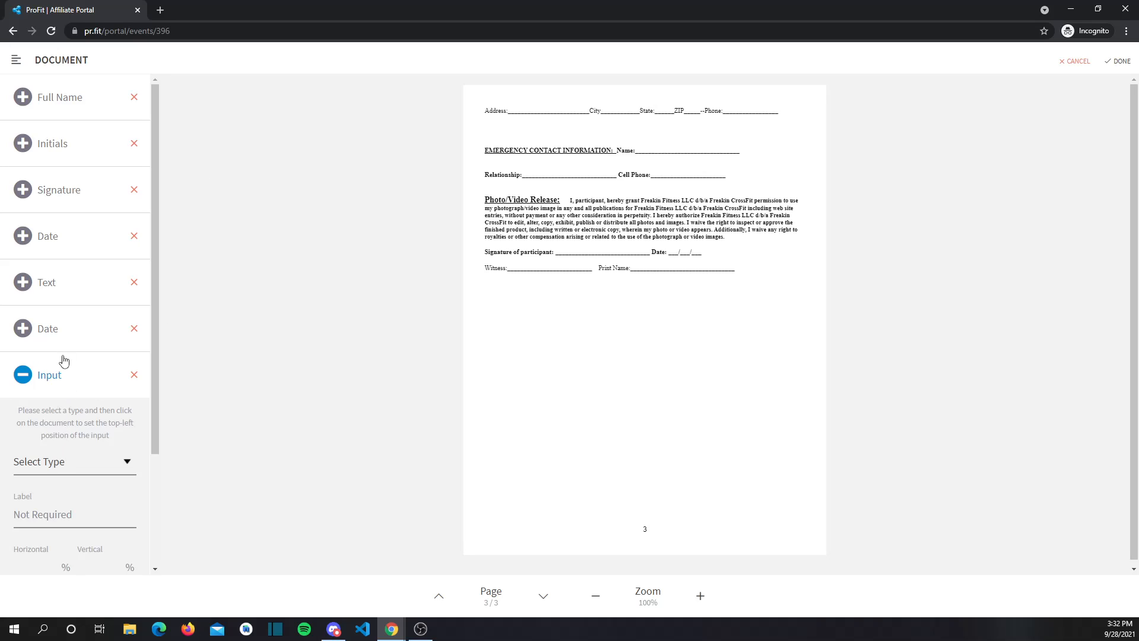
click(60, 381)
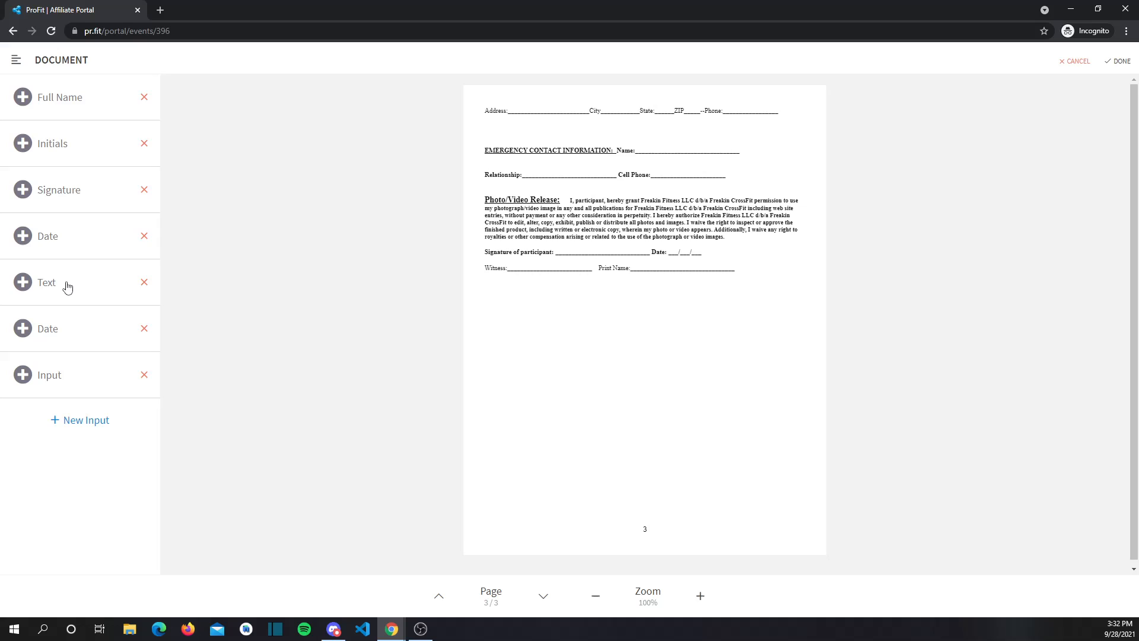
- Return to page 2 and label the Print Name text input Full Name
click(439, 596)
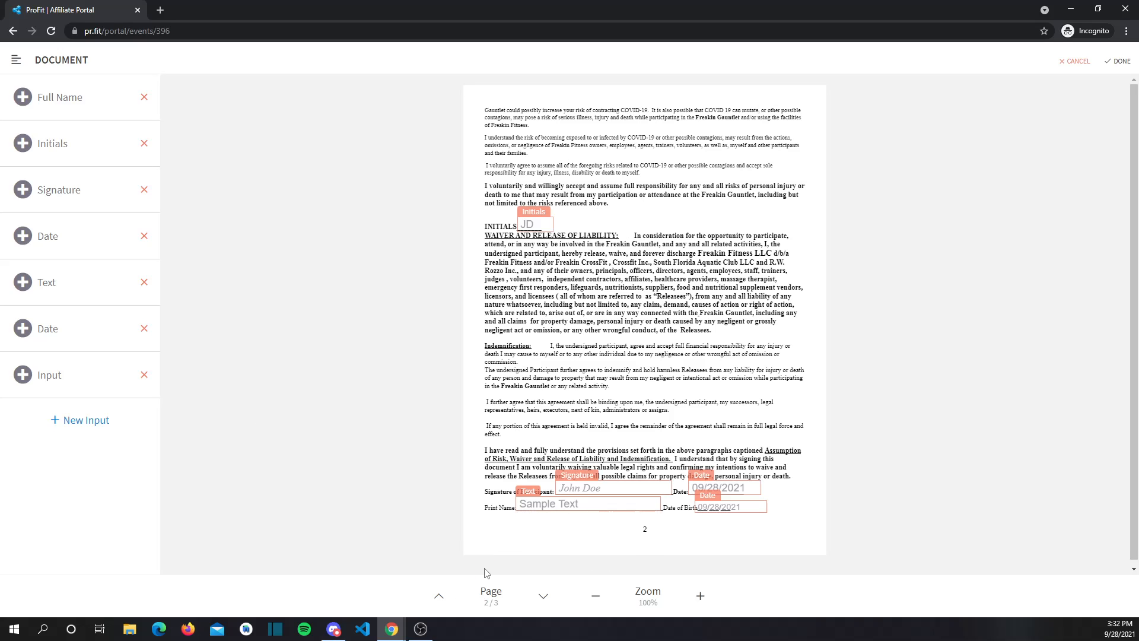
click(67, 291)
click(59, 413)
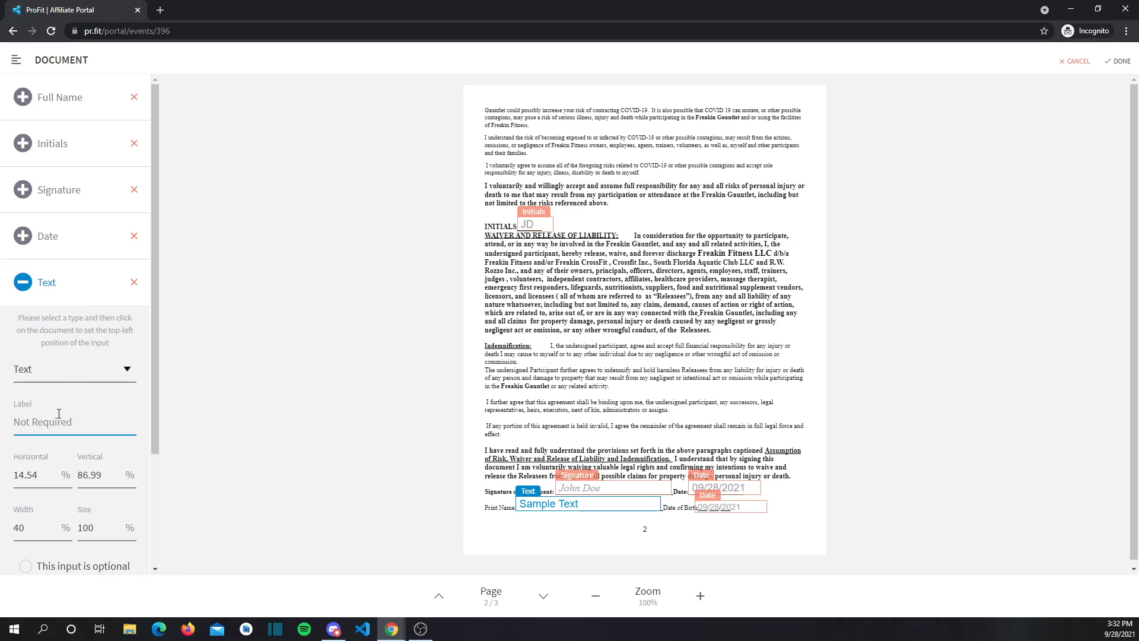
text(Full Name)
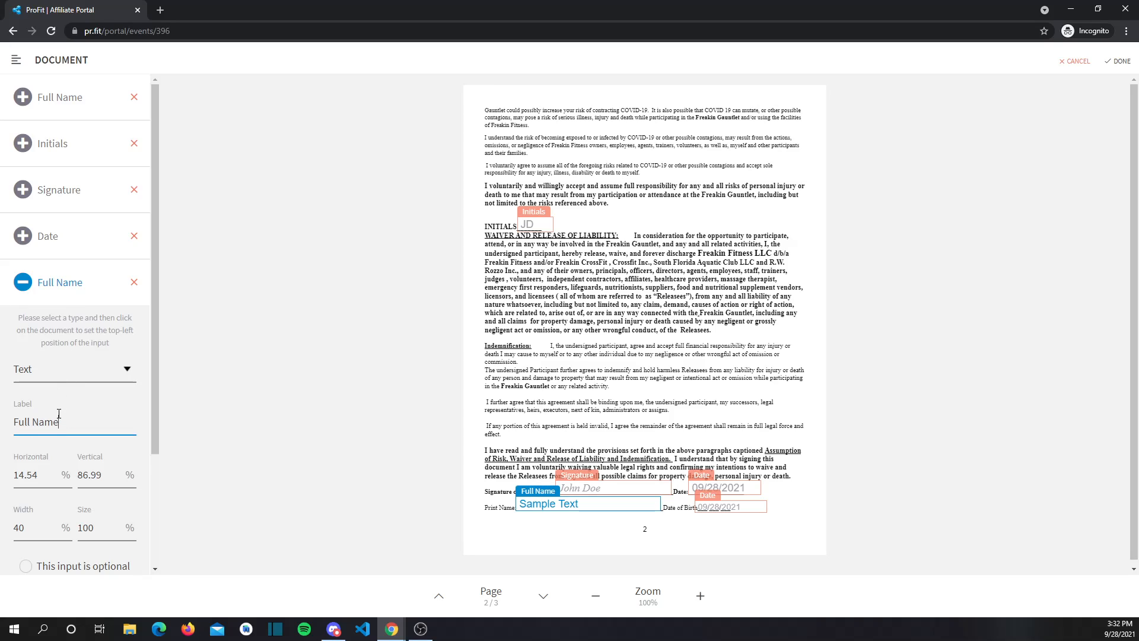
click(47, 283)
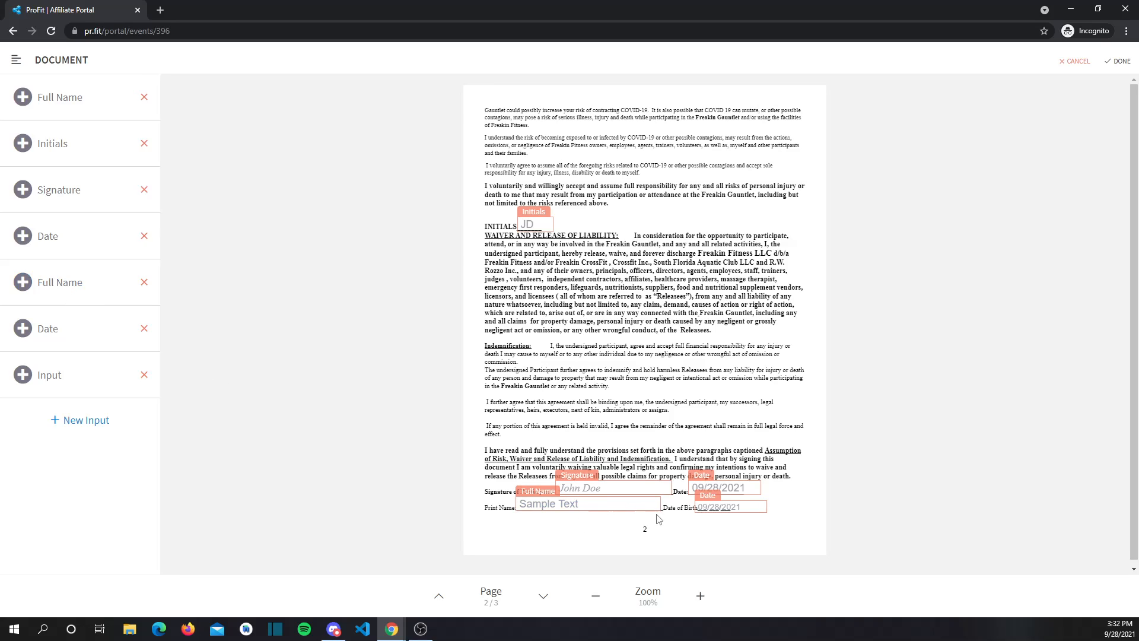
- Label the date input beside Date of Birth on page 2 as Date of Birth
click(63, 335)
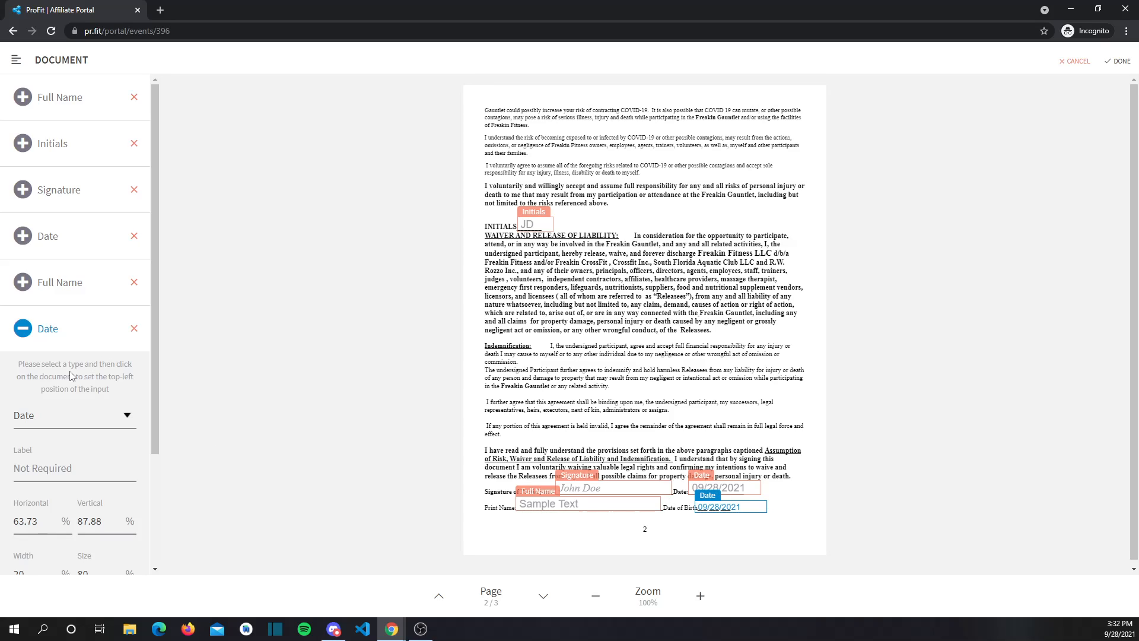
click(53, 471)
text(Date of Bi)
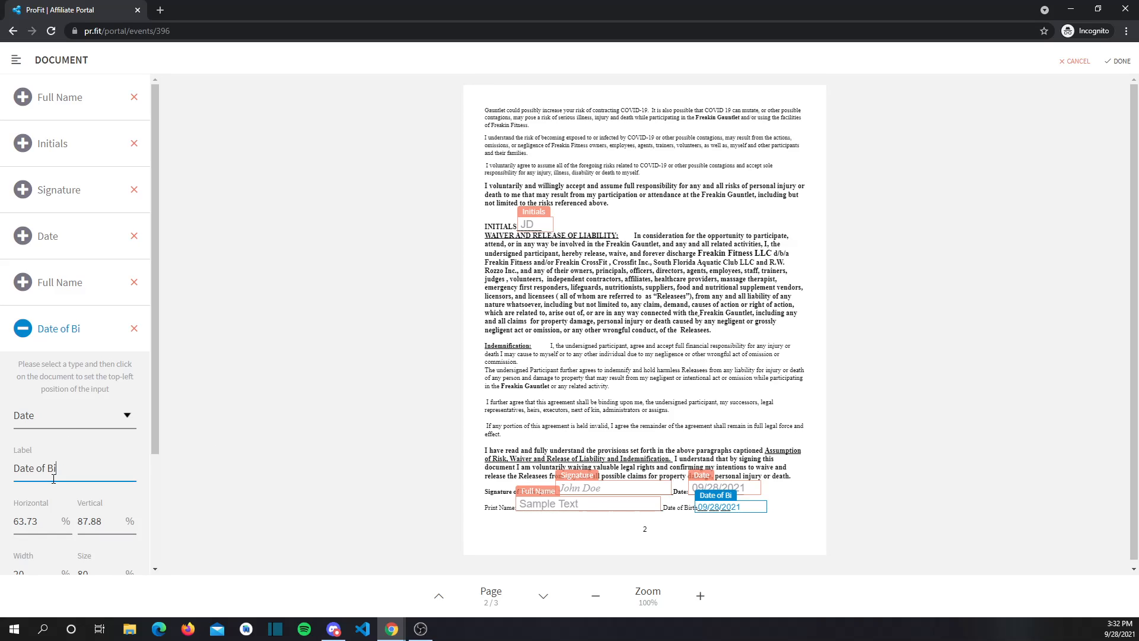
text(rth)
click(55, 330)
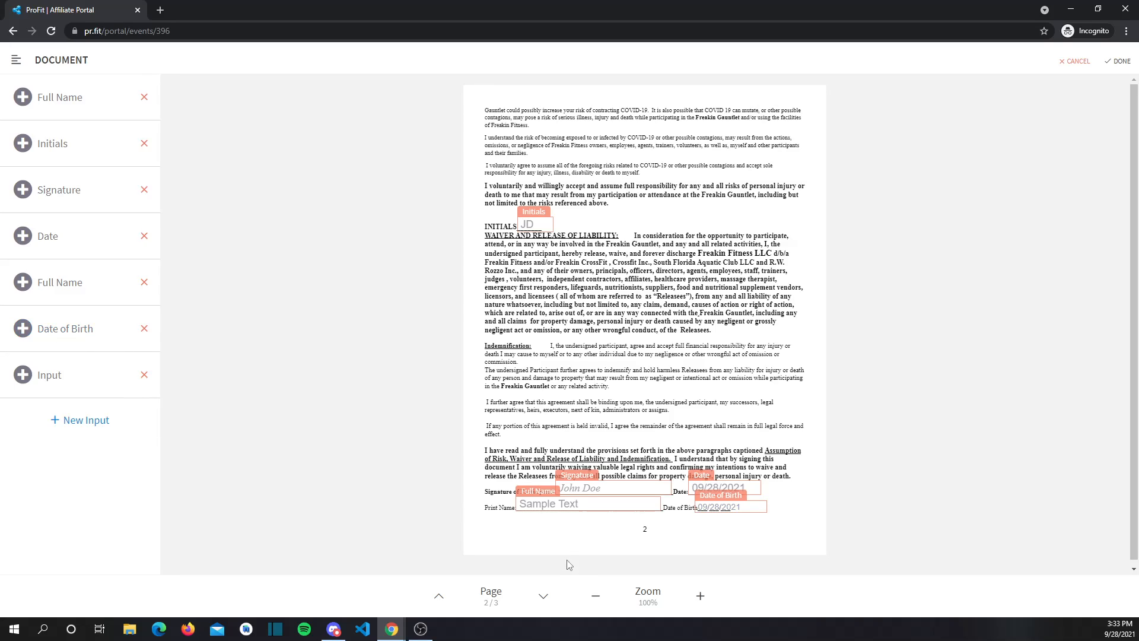
- Make the untyped input a Text input and place it on the Address blank of page 3
click(540, 597)
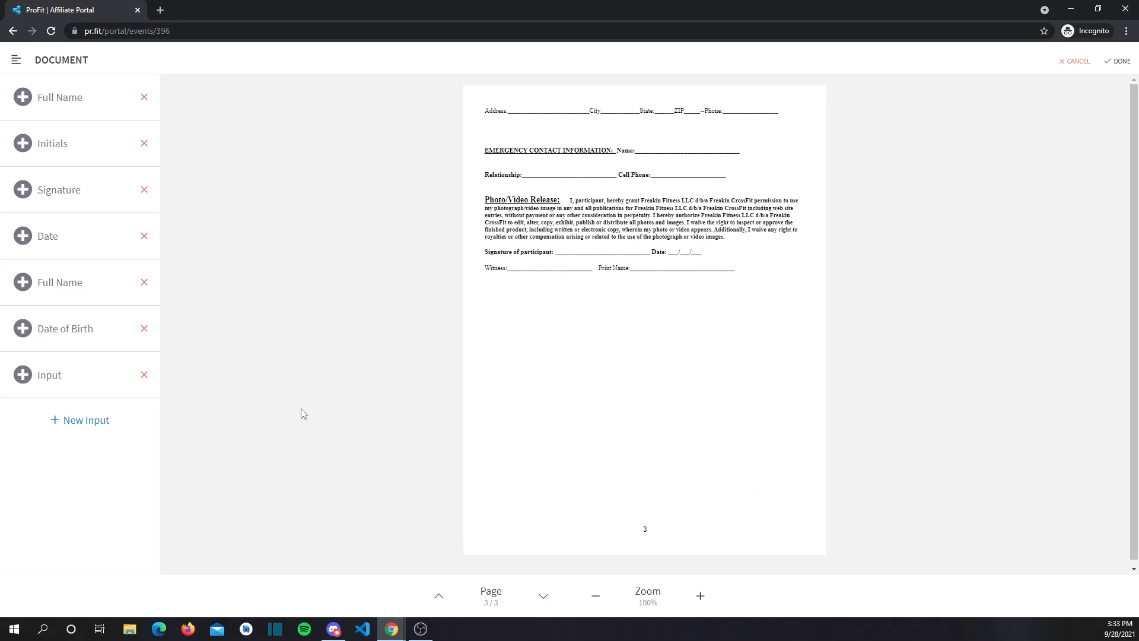
click(72, 386)
scroll(78, 423, down, 2)
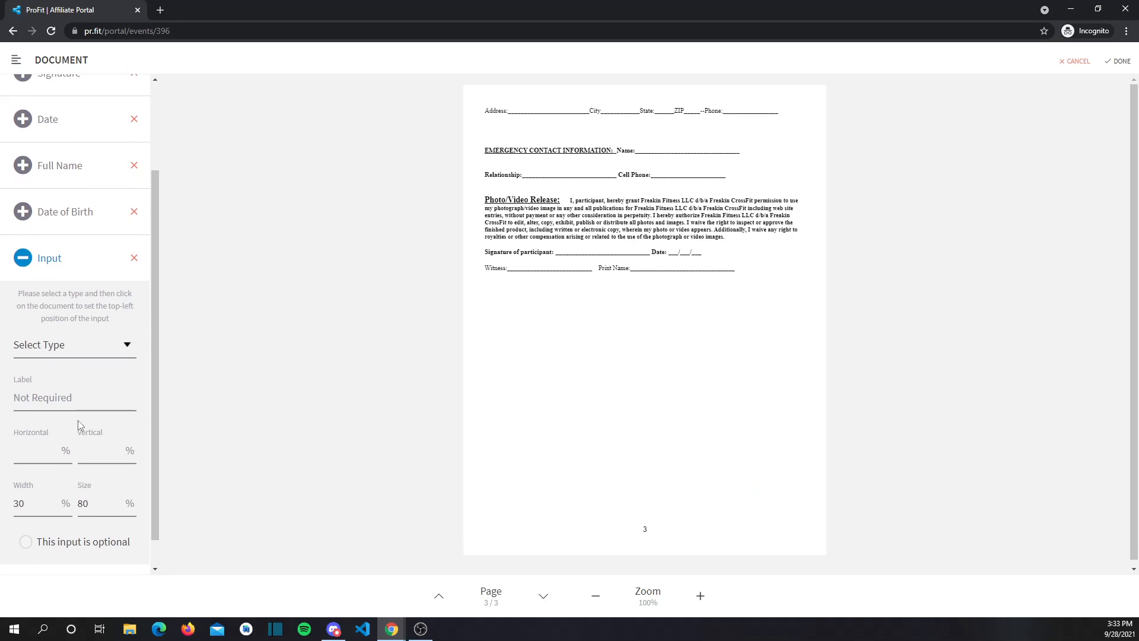
click(69, 351)
click(84, 379)
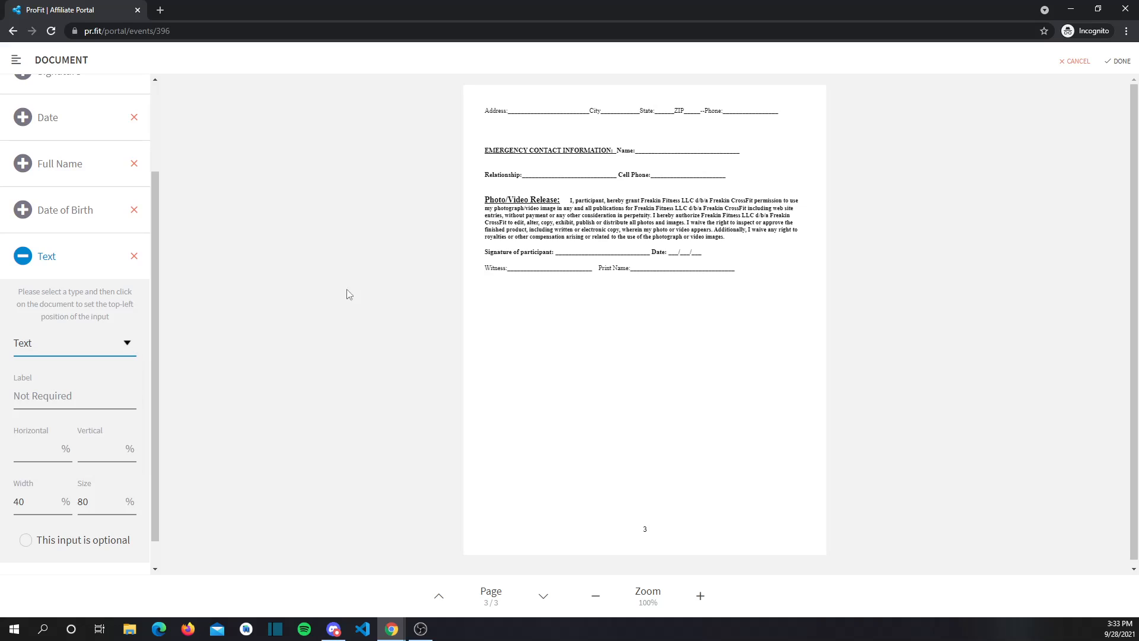
click(509, 101)
drag(517, 95, 519, 98)
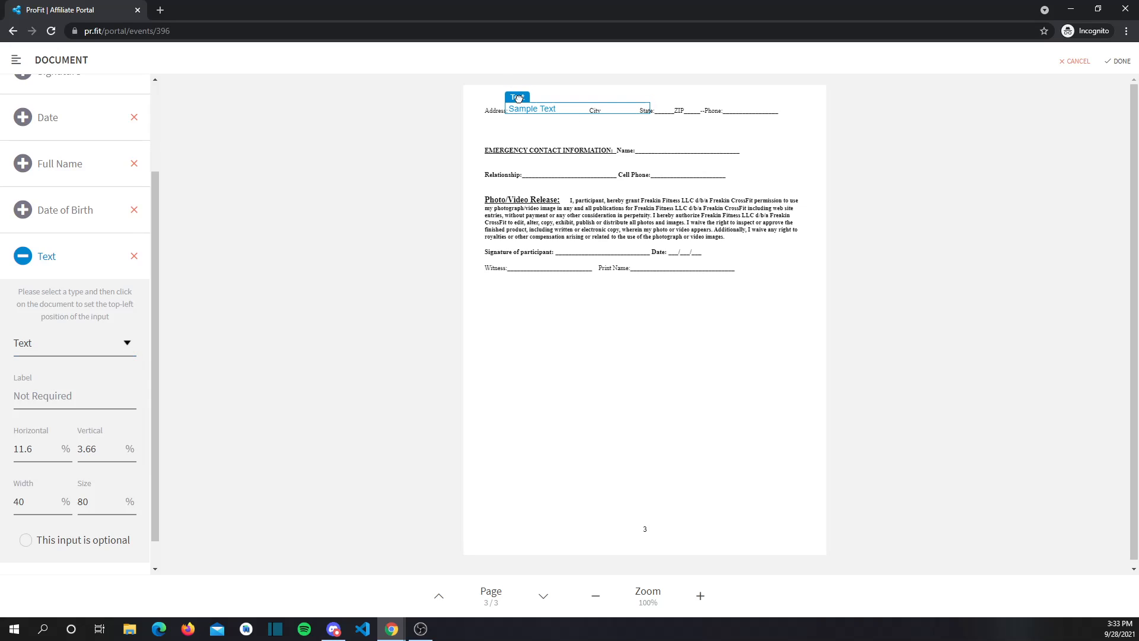
- Set the address text input's width to 22% and label it Address
click(43, 502)
key(BackSpace)
key(BackSpace)
text(24)
click(73, 399)
text(Address)
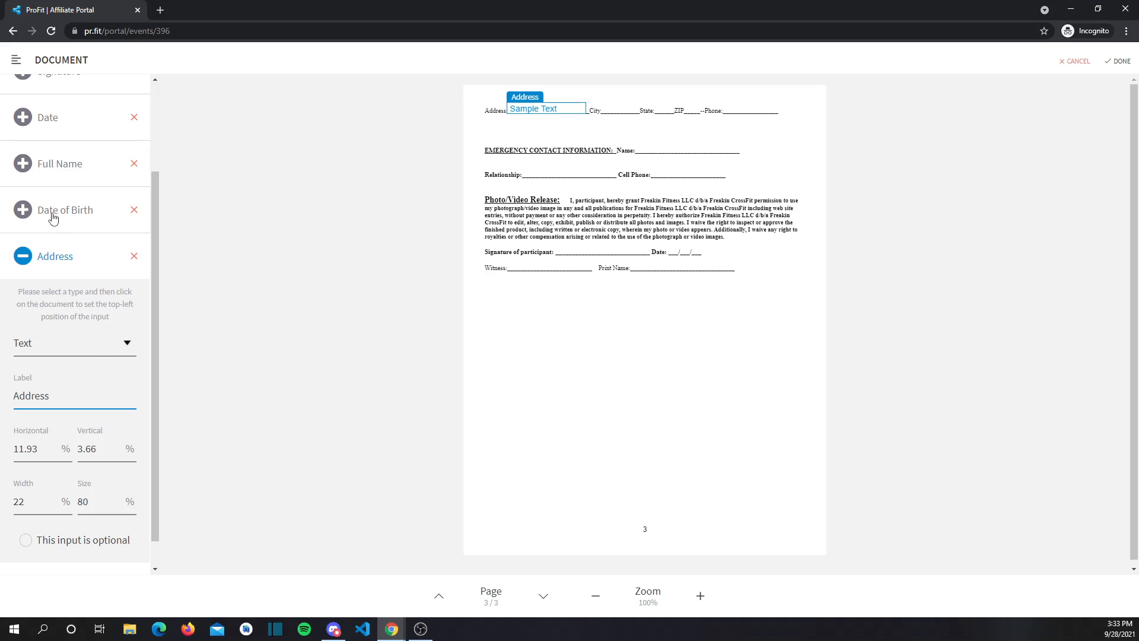
click(52, 256)
- Add a new Text input on the City blank of page 3
click(78, 423)
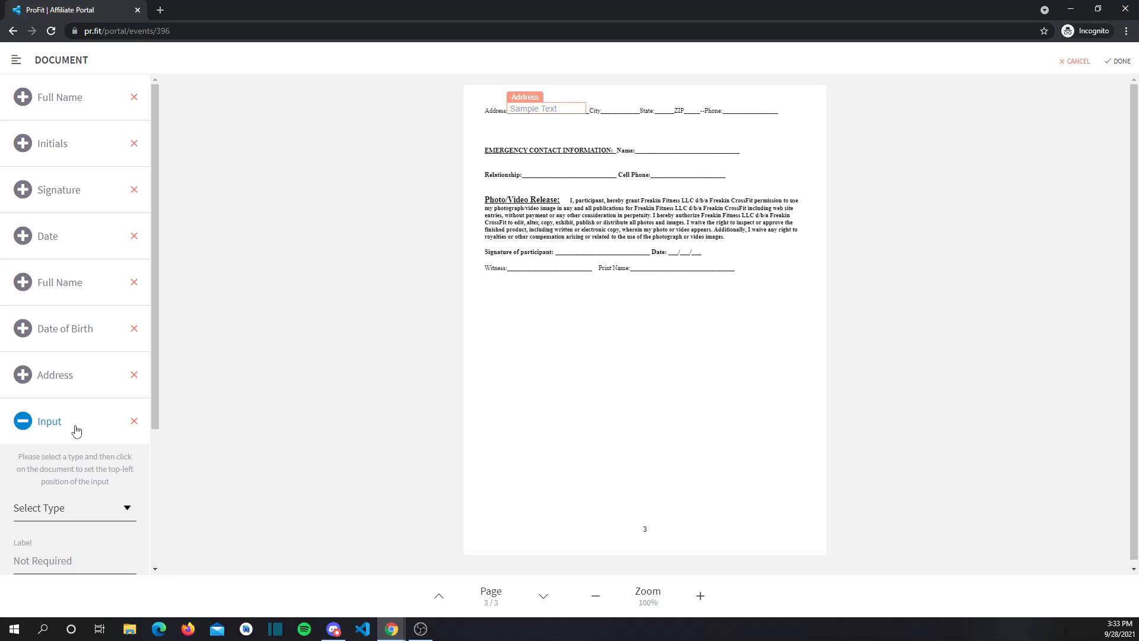
click(63, 503)
click(56, 401)
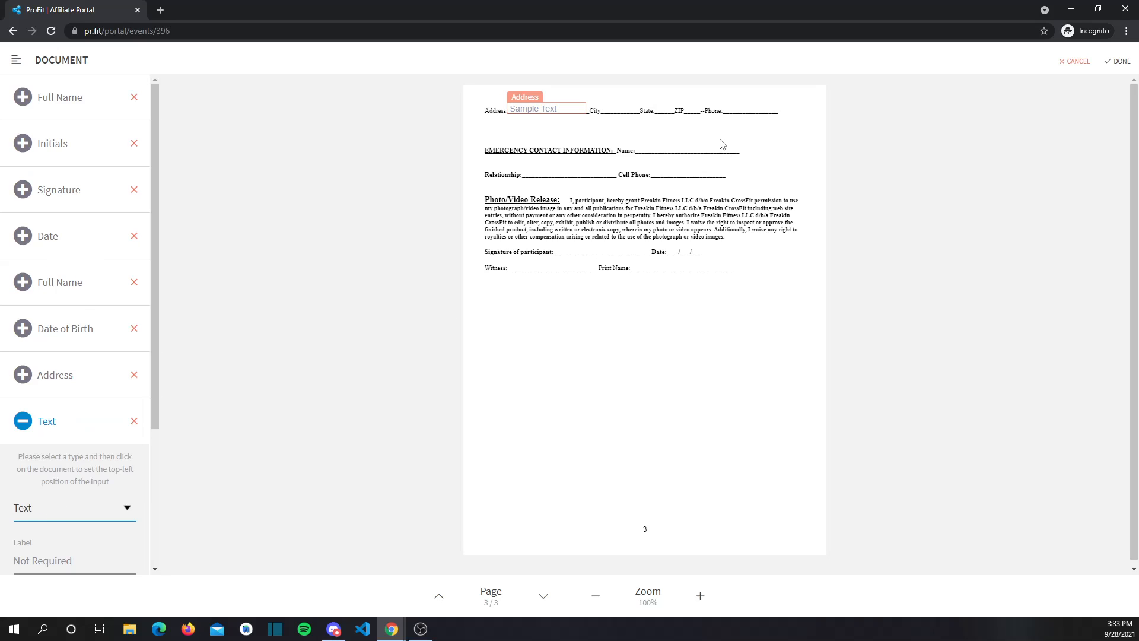
click(602, 102)
drag(608, 97, 611, 99)
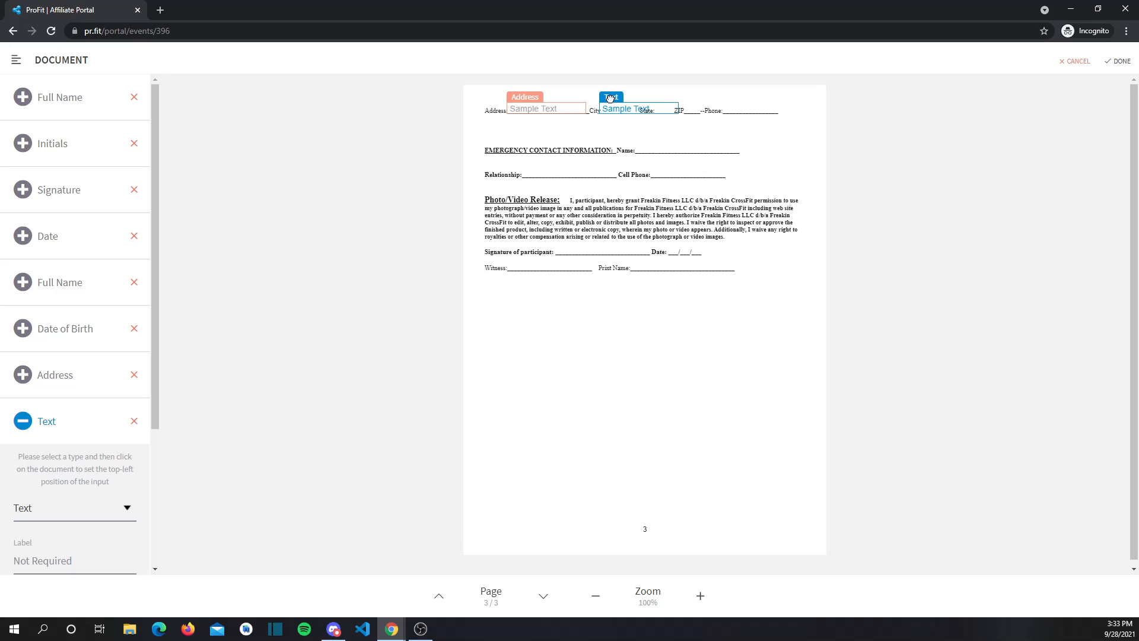
- Label the new text input City and set its width to 11%
scroll(101, 505, down, 1)
scroll(102, 505, down, 2)
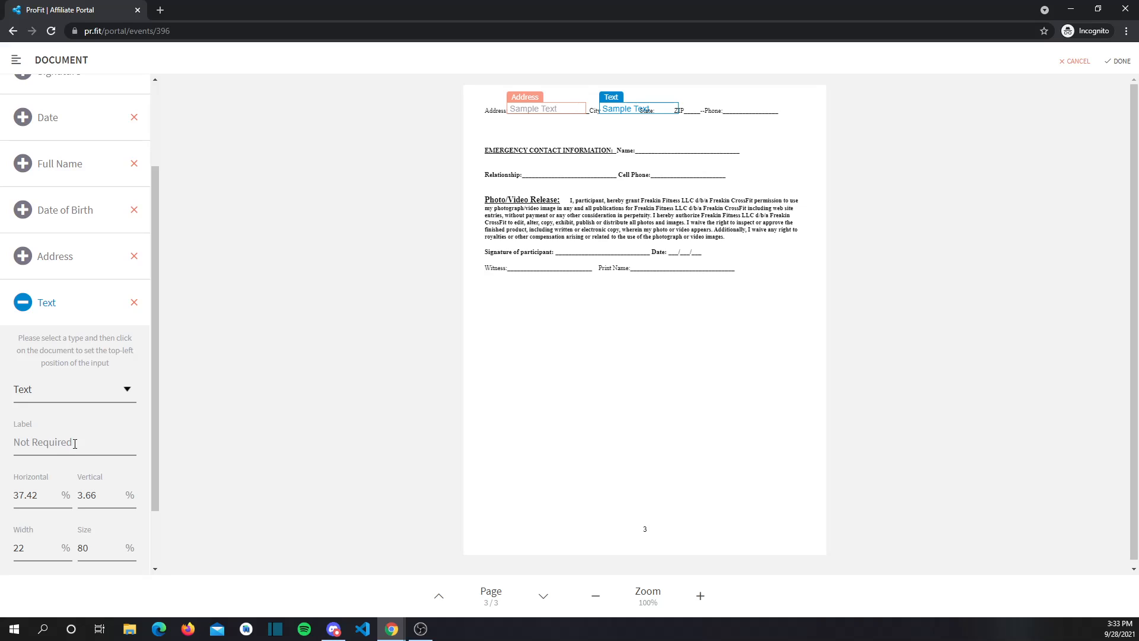
click(74, 442)
text(City)
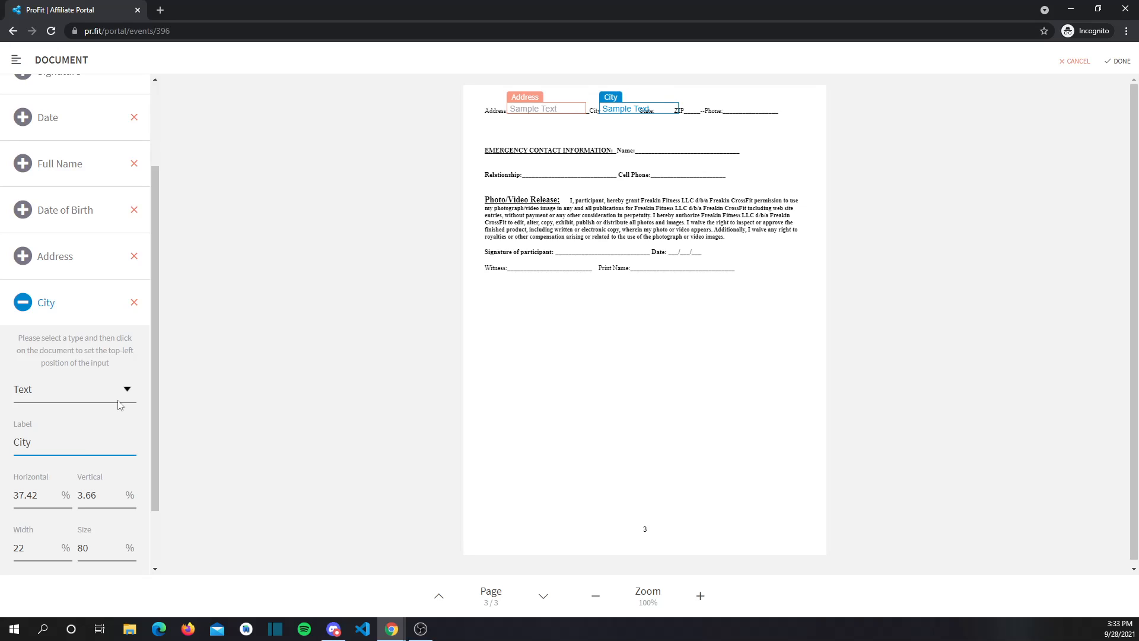
scroll(120, 405, down, 1)
click(54, 468)
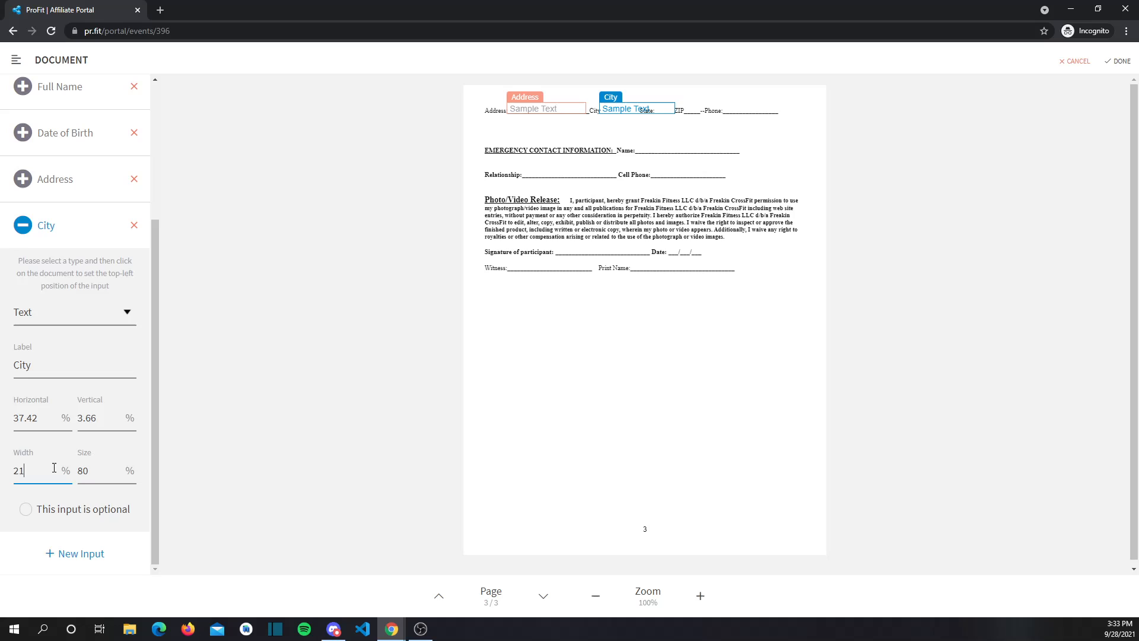
key(BackSpace)
key(BackSpace)
text(11)
- Reduce the City input's size to 53% and realign it over its blank
click(112, 478)
scroll(112, 478, down, 20)
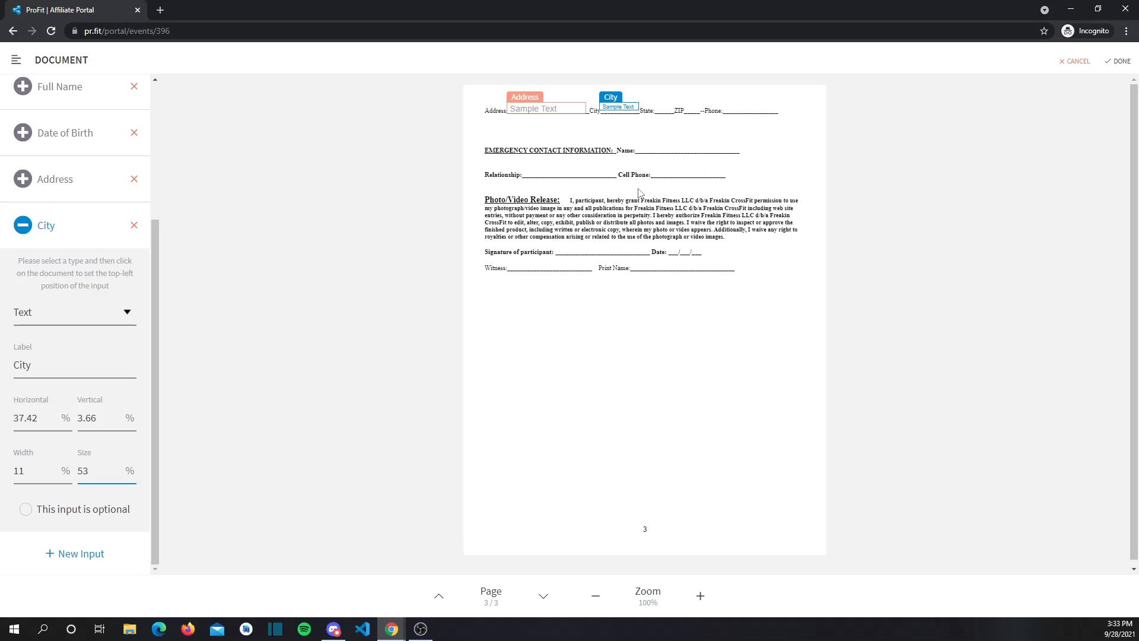
drag(611, 98, 612, 102)
click(63, 237)
- Add a new Text input on the State blank of page 3
click(79, 467)
scroll(70, 470, down, 4)
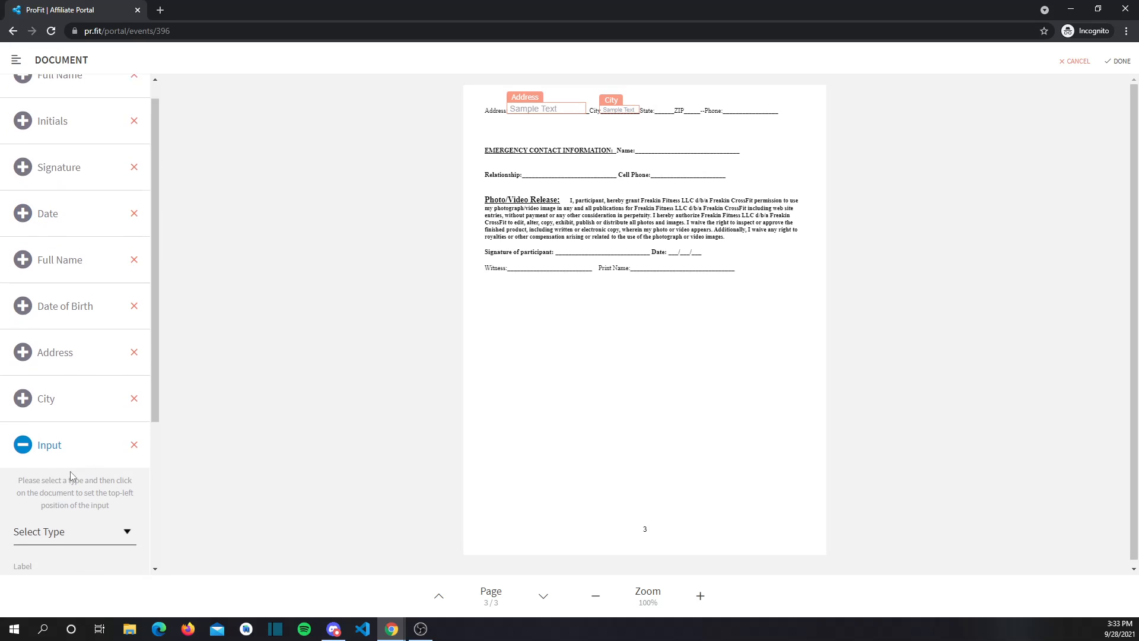
click(83, 318)
click(61, 351)
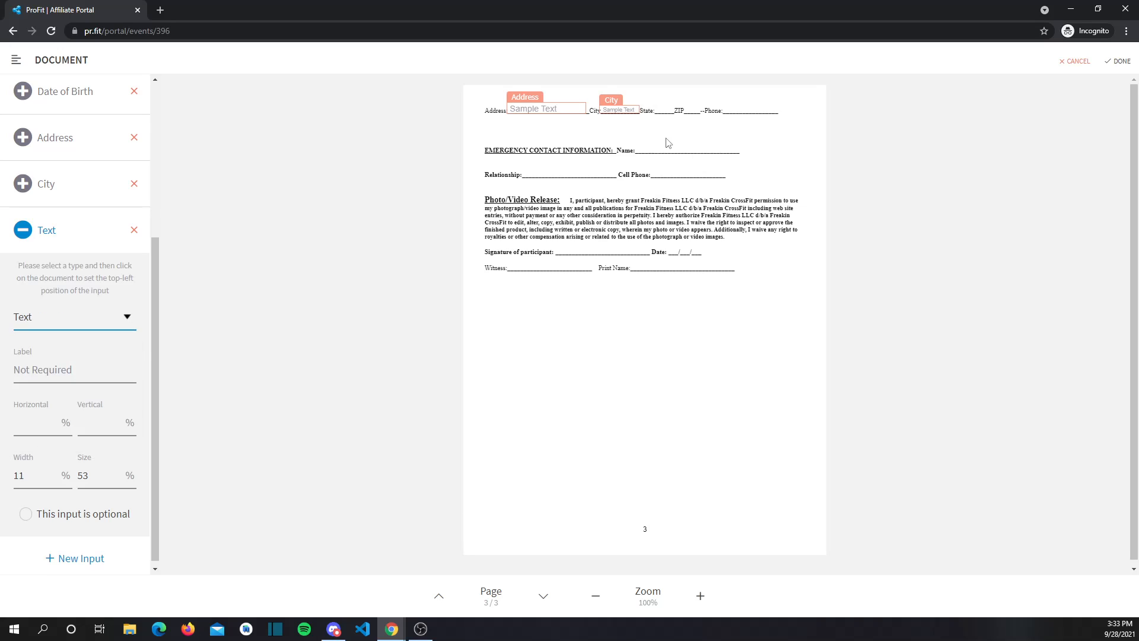
click(653, 104)
drag(664, 99, 661, 100)
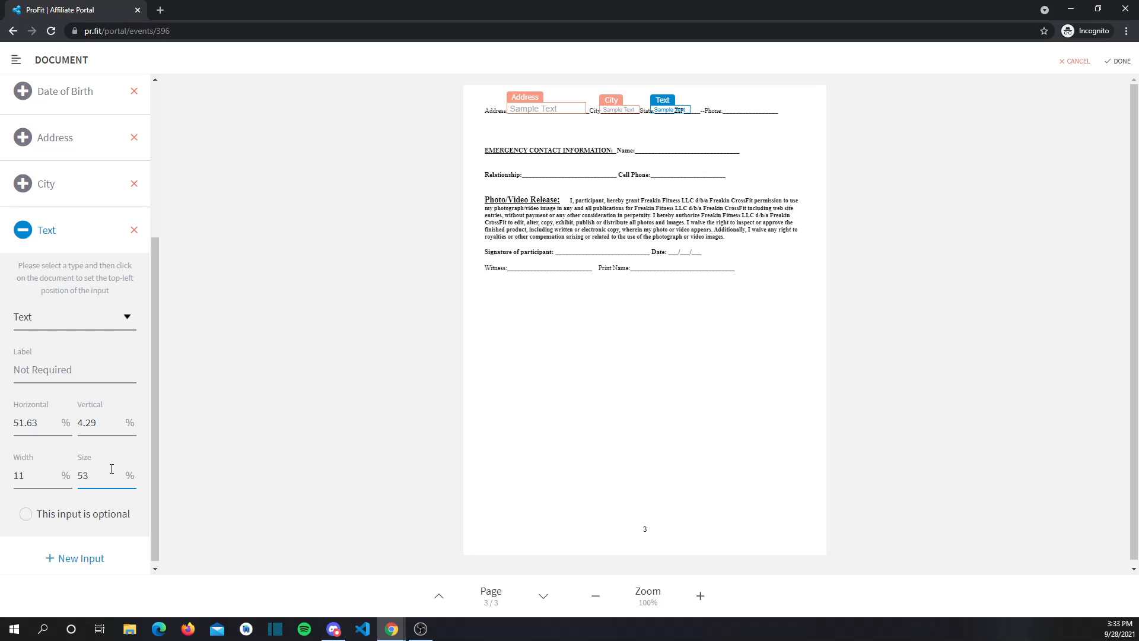
- Set the state input's size to 45% and width to 6%, and realign it over its blank
key(Down)
key(Down)
key(Down)
click(47, 476)
key(Down)
key(Down)
key(Down)
key(Down)
drag(665, 98, 668, 101)
- Label the text input on the State blank as State
click(54, 371)
text(St)
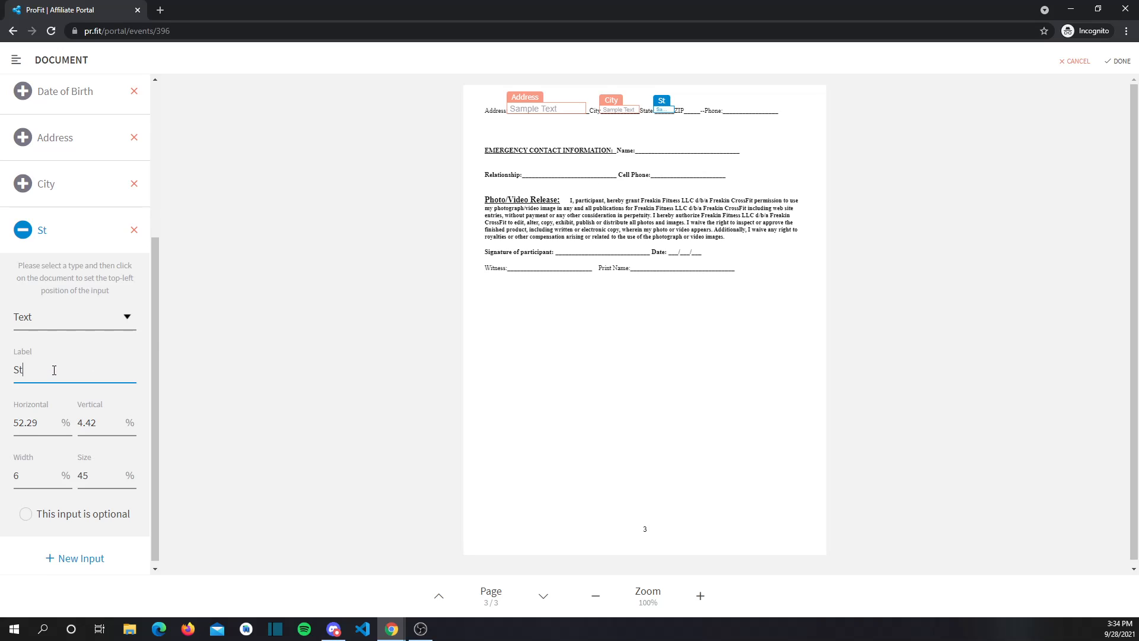
text(aetete)
key(BackSpace)
key(BackSpace)
key(BackSpace)
text(te)
click(41, 249)
- Add a new Number input on the ZIP blank of page 3
click(72, 512)
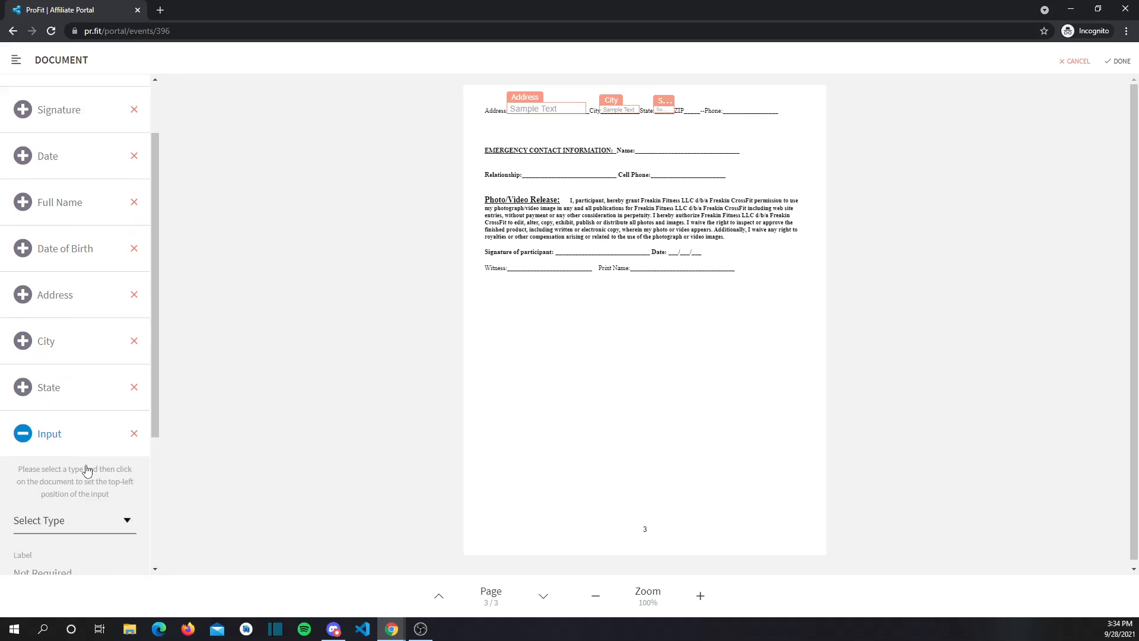
click(68, 422)
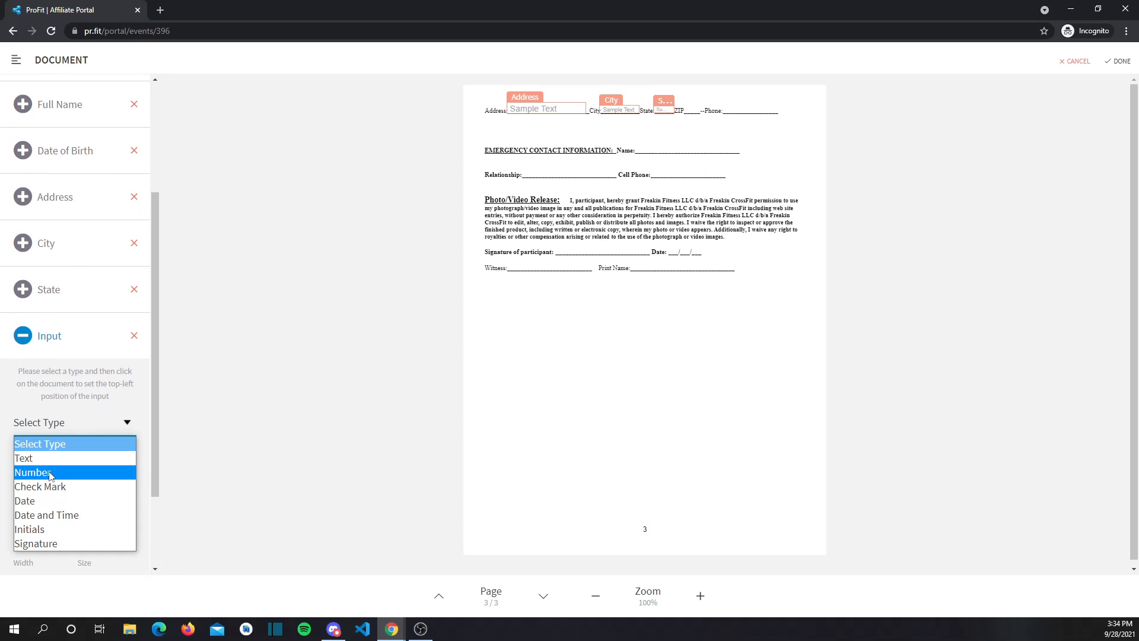
click(50, 473)
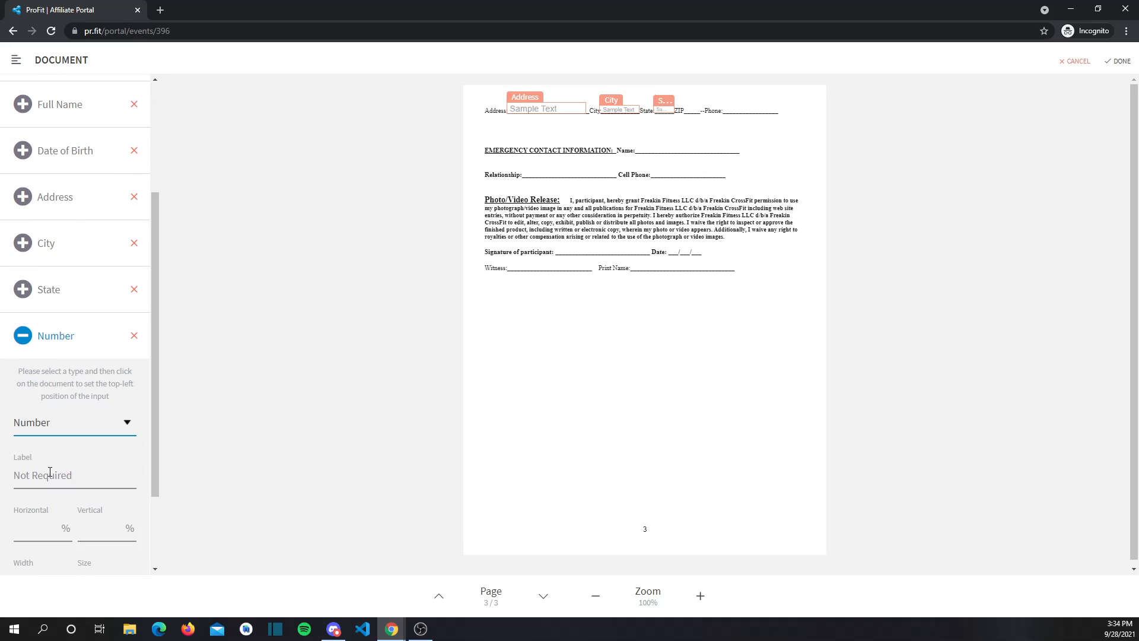
click(683, 104)
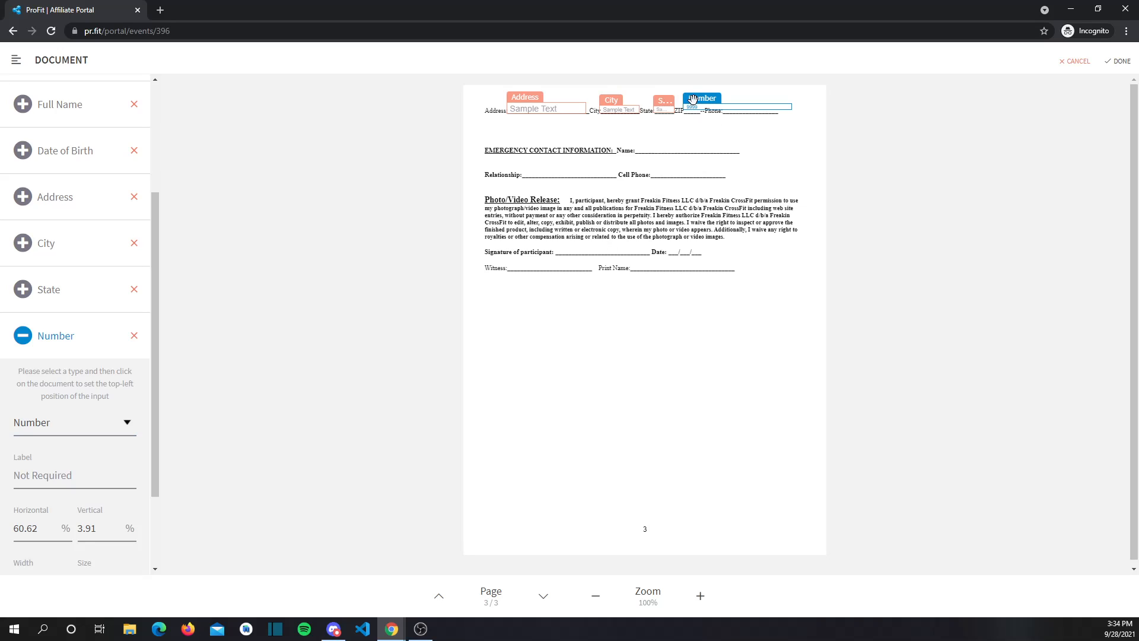
drag(694, 97, 692, 99)
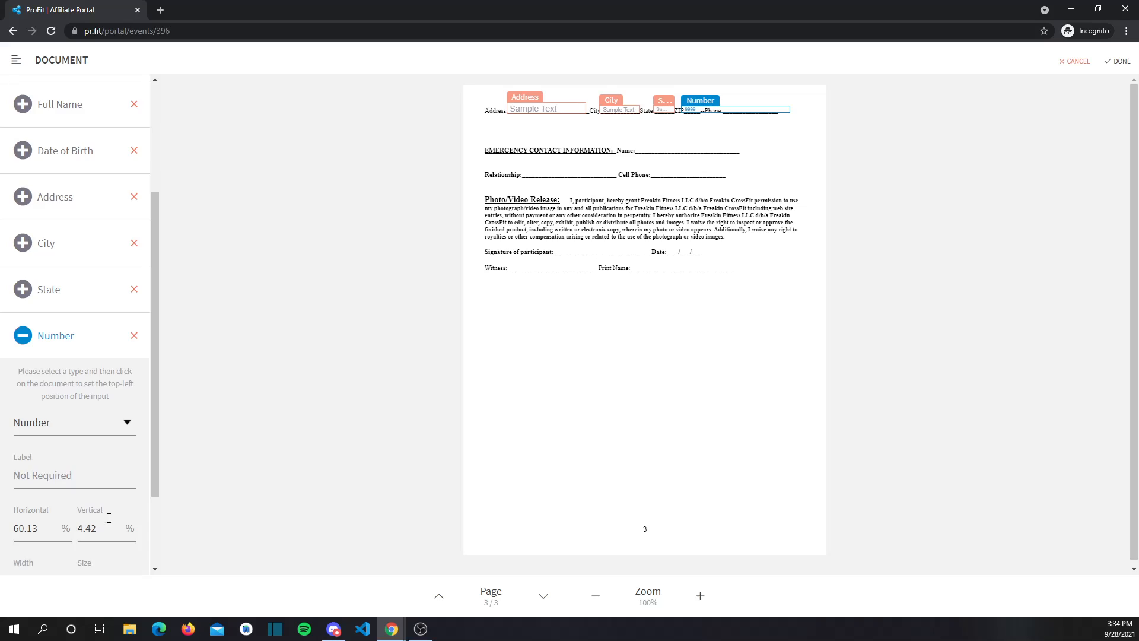
- Set the ZIP number input's width to 6% and label it Zip
scroll(108, 518, down, 2)
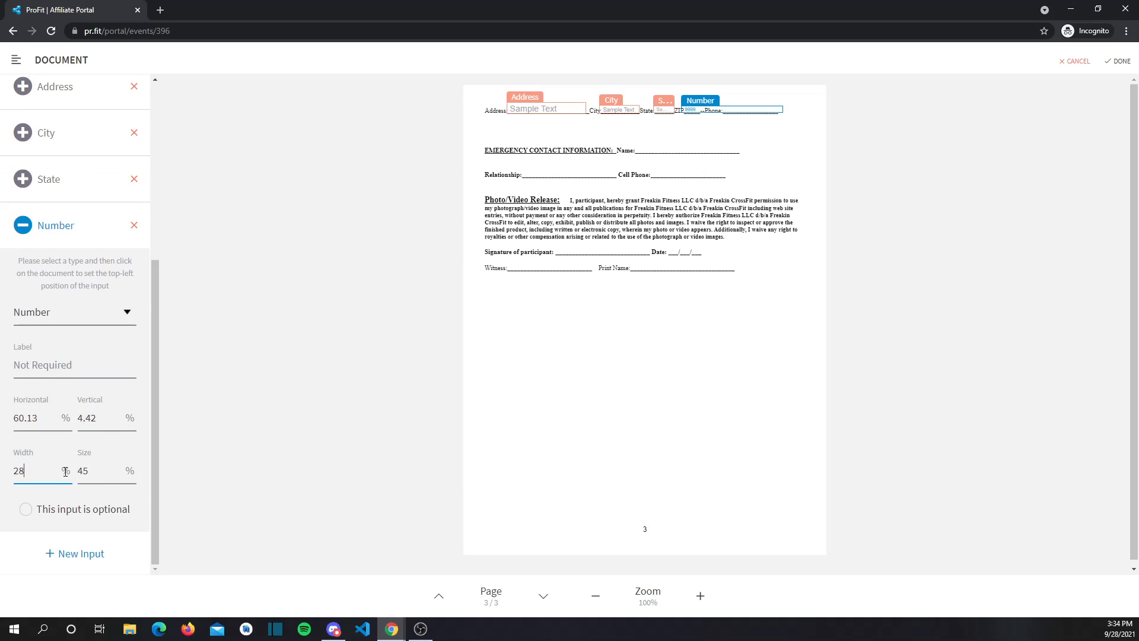
key(BackSpace)
key(BackSpace)
text(4)
key(Up)
click(62, 365)
text(Z)
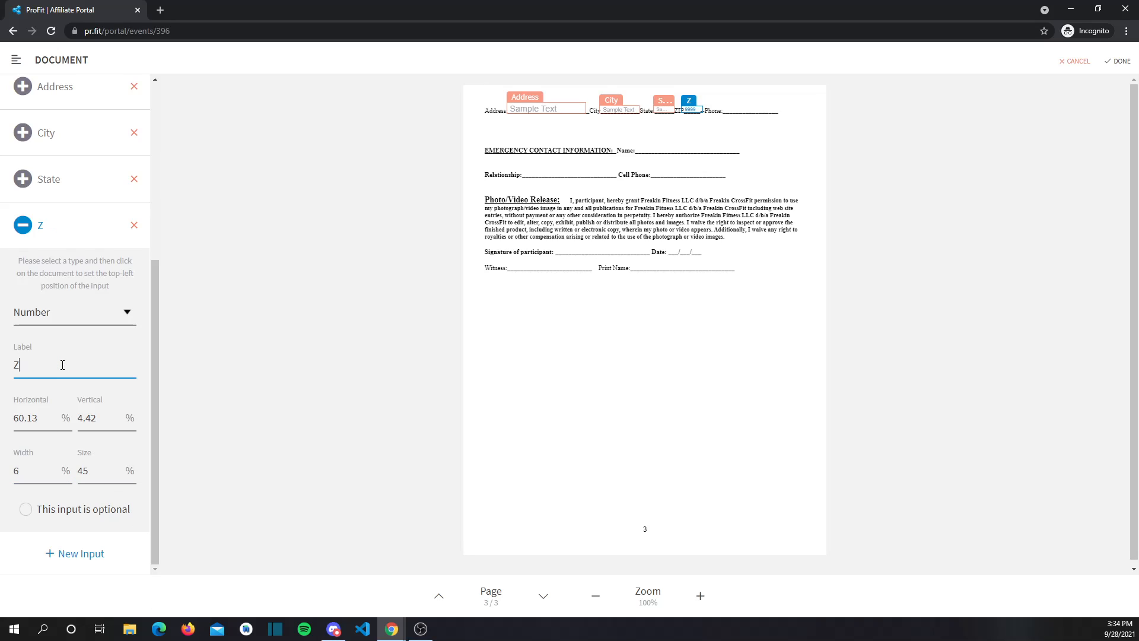
text(ip)
click(55, 231)
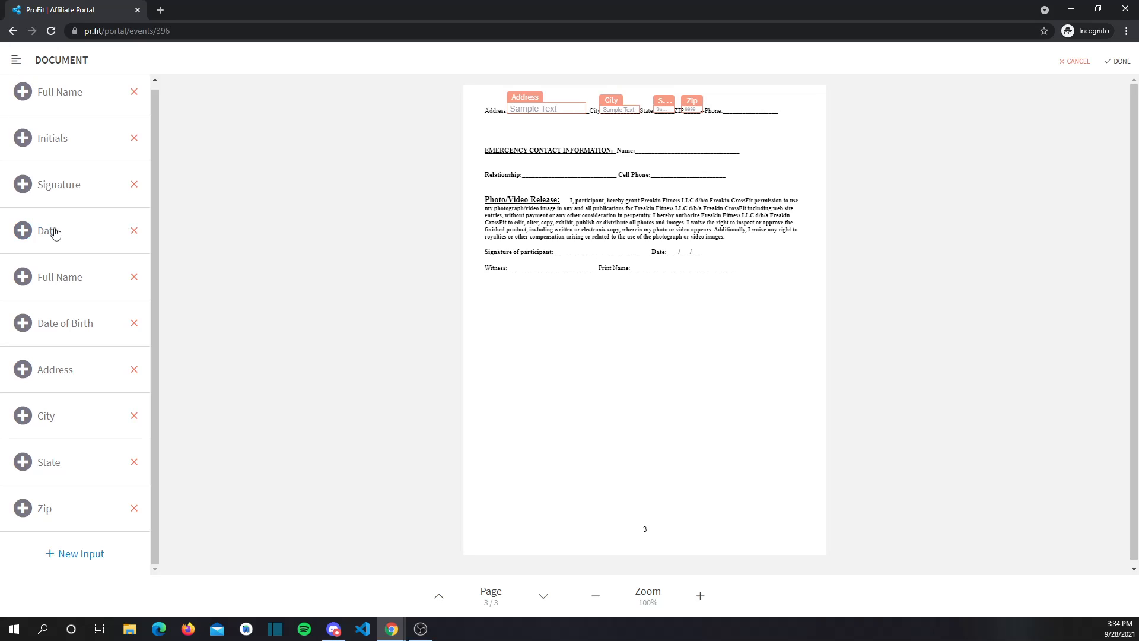
- Create a new Number input labelled Phone Number
click(81, 554)
scroll(81, 508, down, 3)
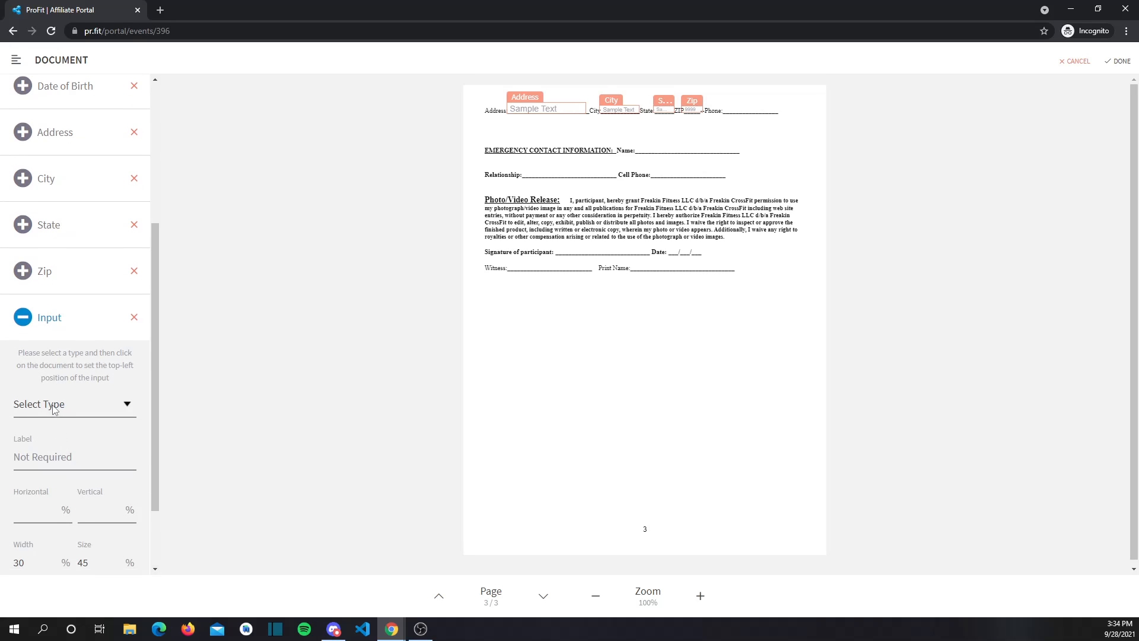
click(54, 404)
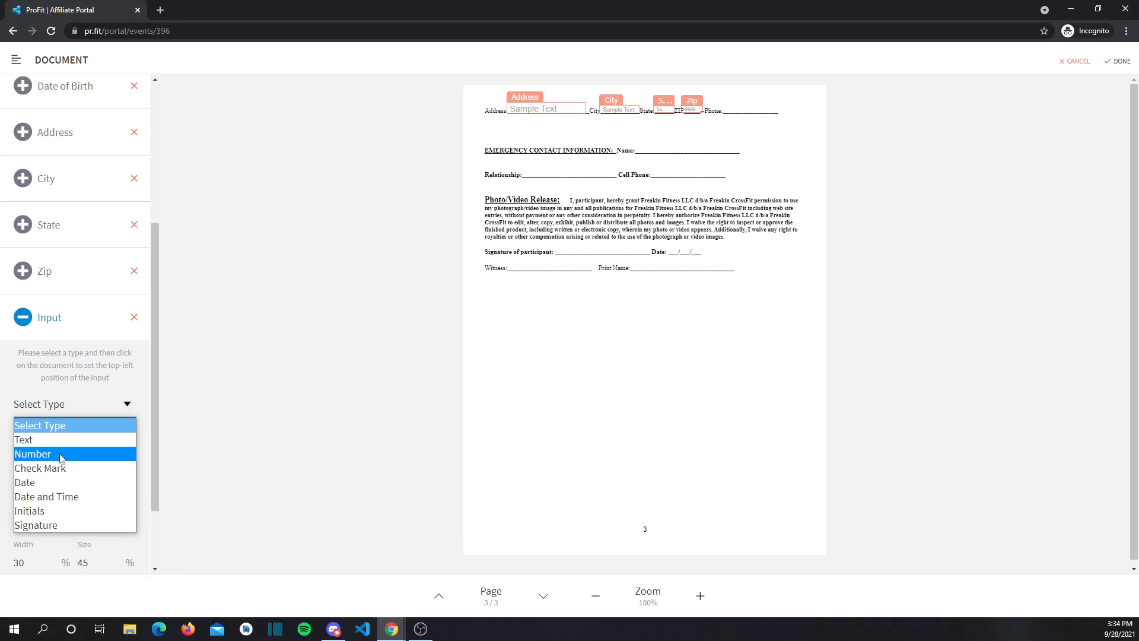
click(61, 455)
click(60, 448)
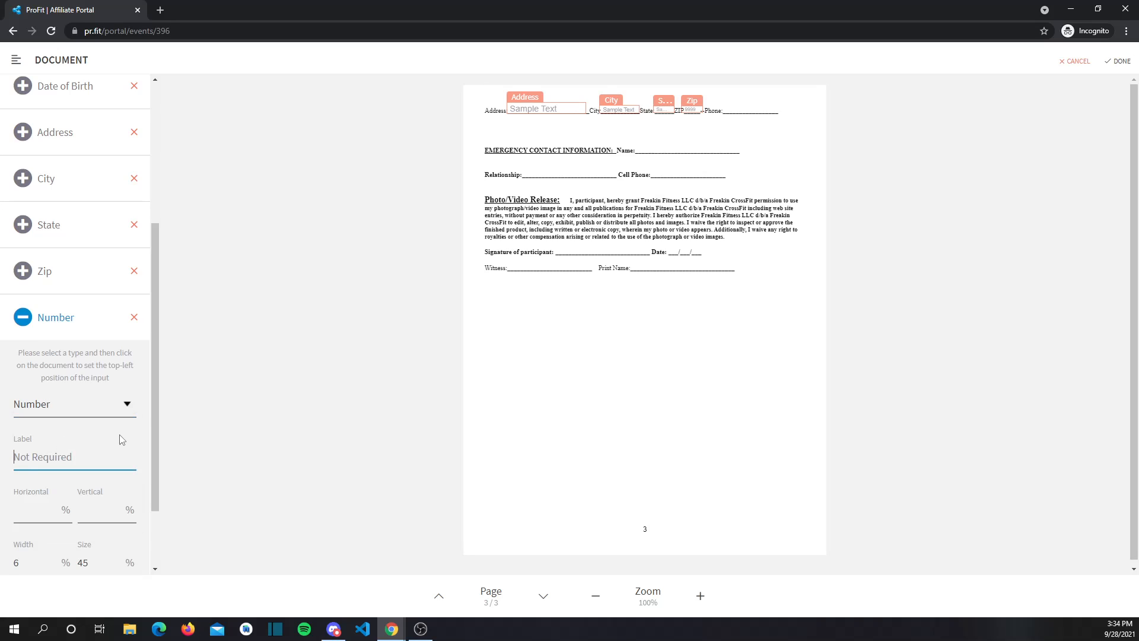
text(Phone Number)
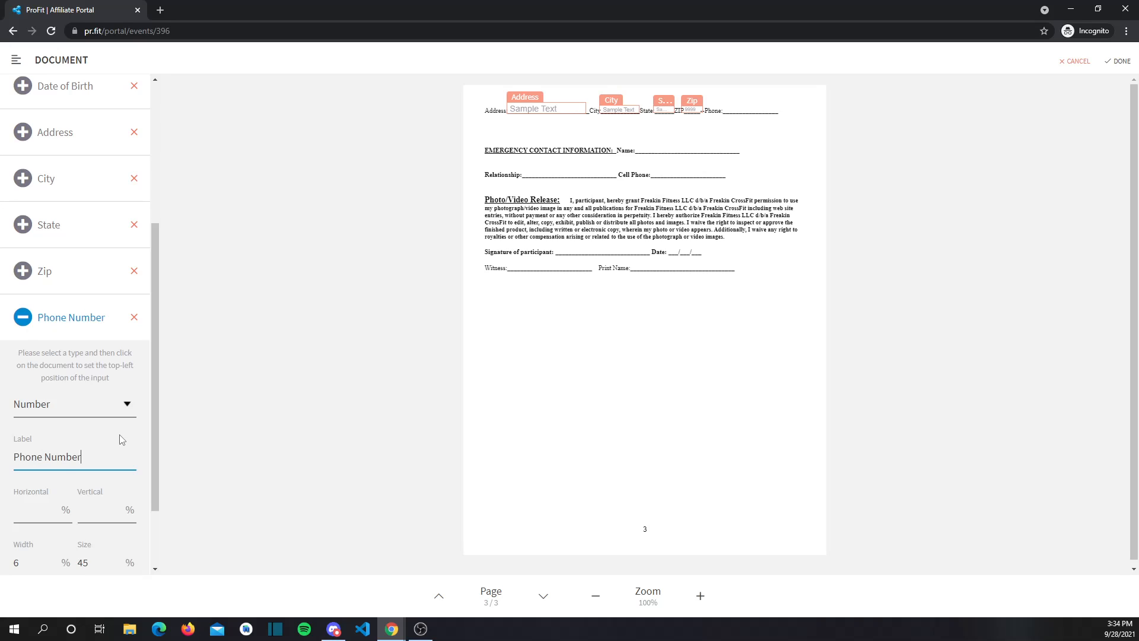
- Place the Phone Number input on the Phone blank of page 3 and set its width to 16%
scroll(119, 439, down, 2)
click(727, 102)
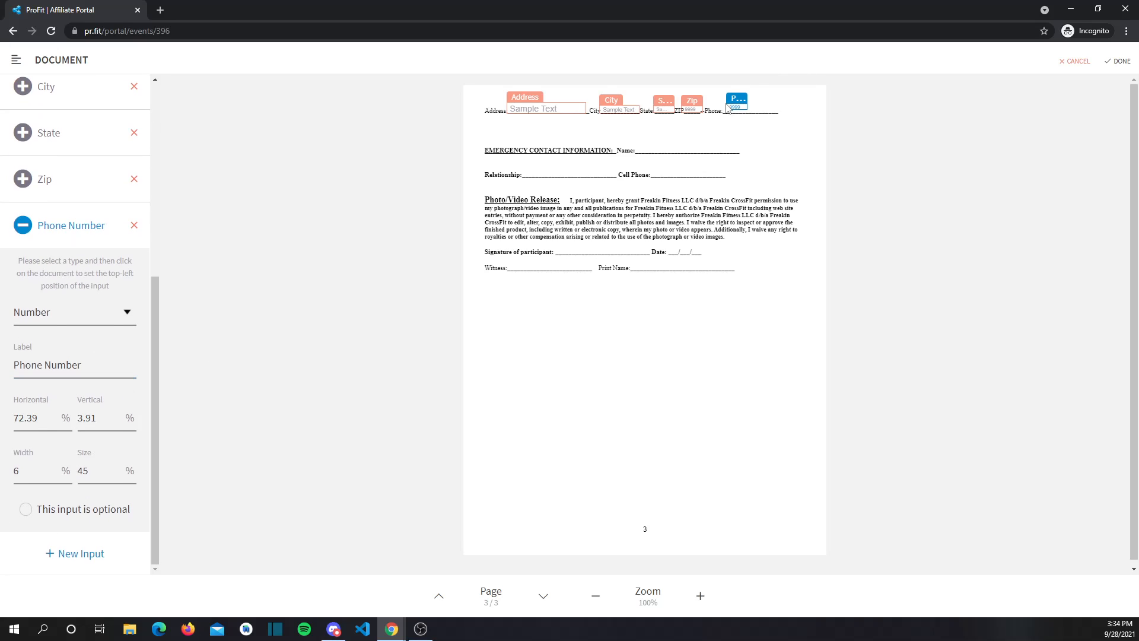
drag(739, 97, 736, 100)
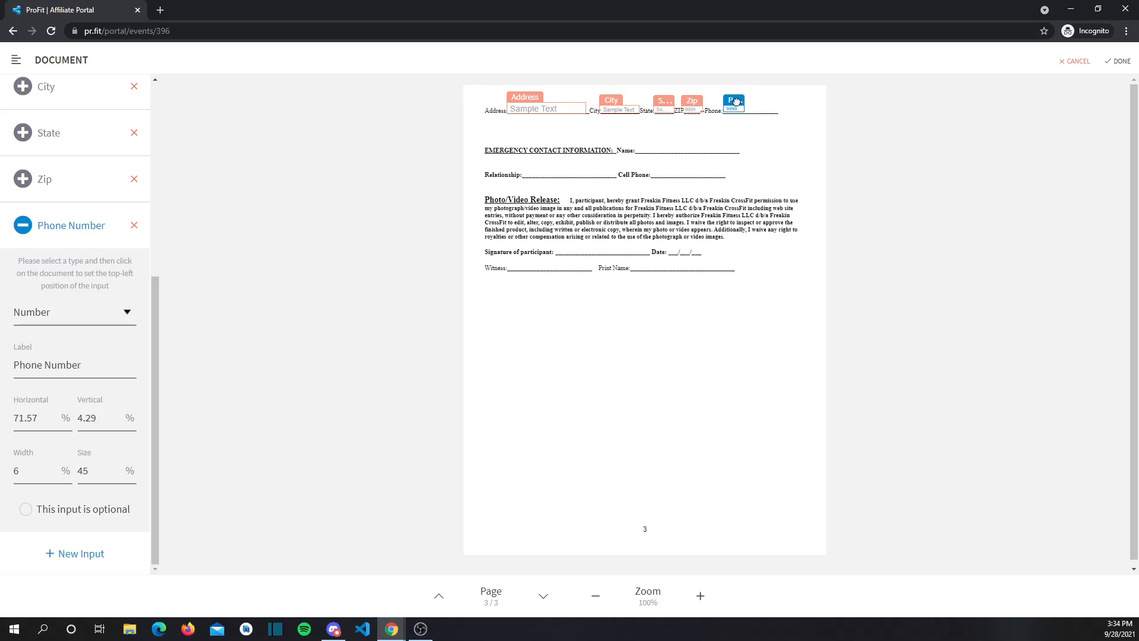
click(57, 472)
key(BackSpace)
text(15)
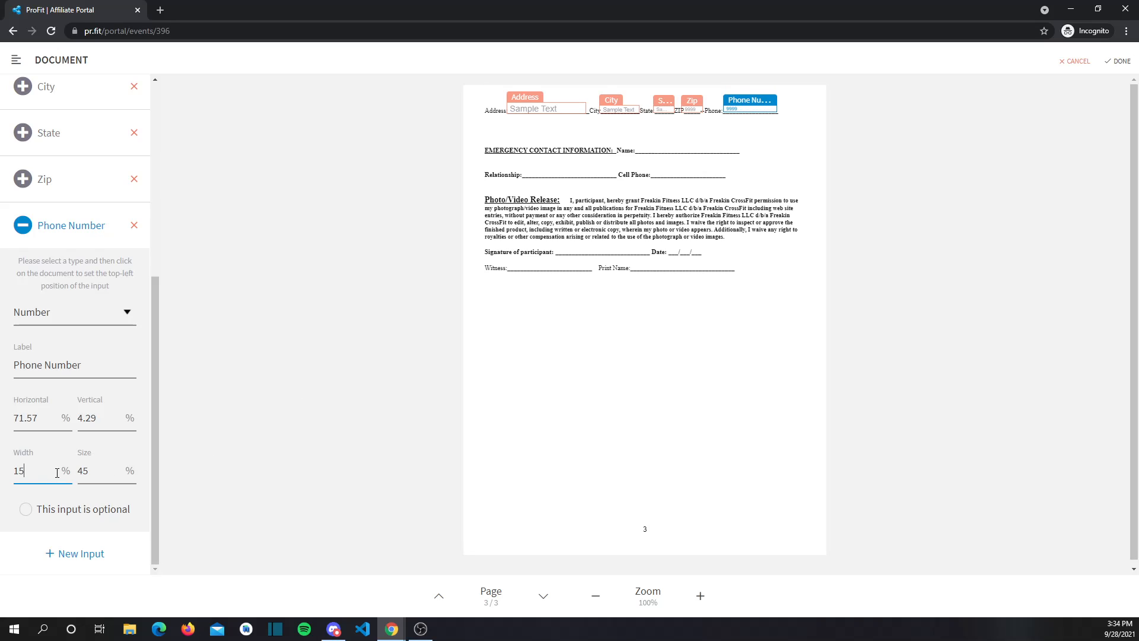
key(BackSpace)
text(6)
click(45, 232)
- Add a new Text input on the emergency contact Name blank of page 3
click(73, 541)
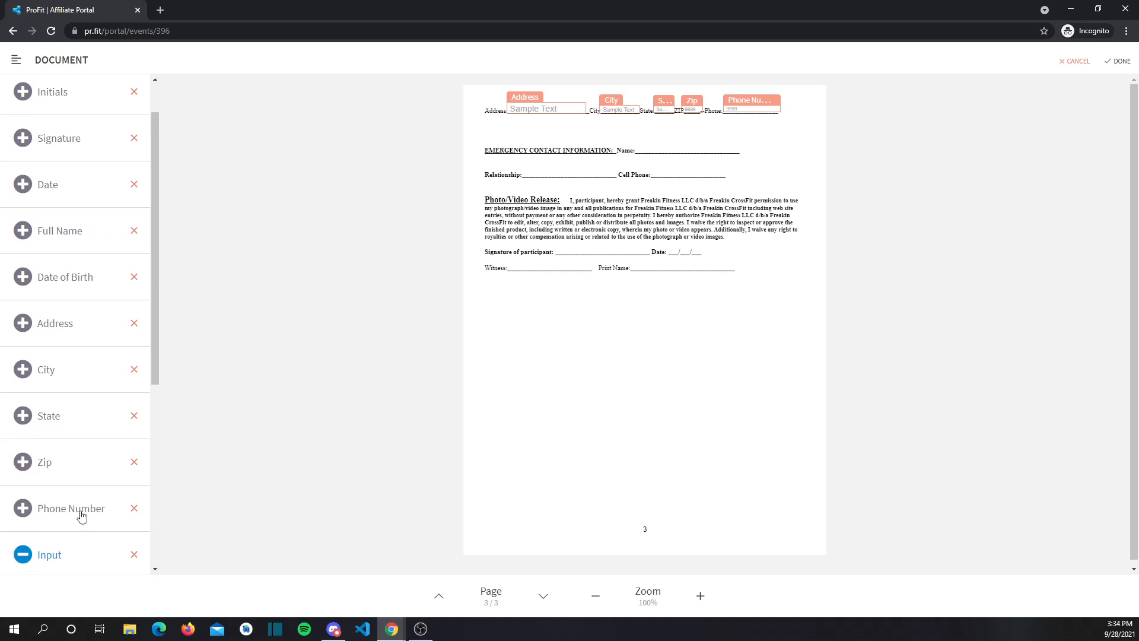
scroll(81, 516, down, 3)
click(65, 463)
click(32, 497)
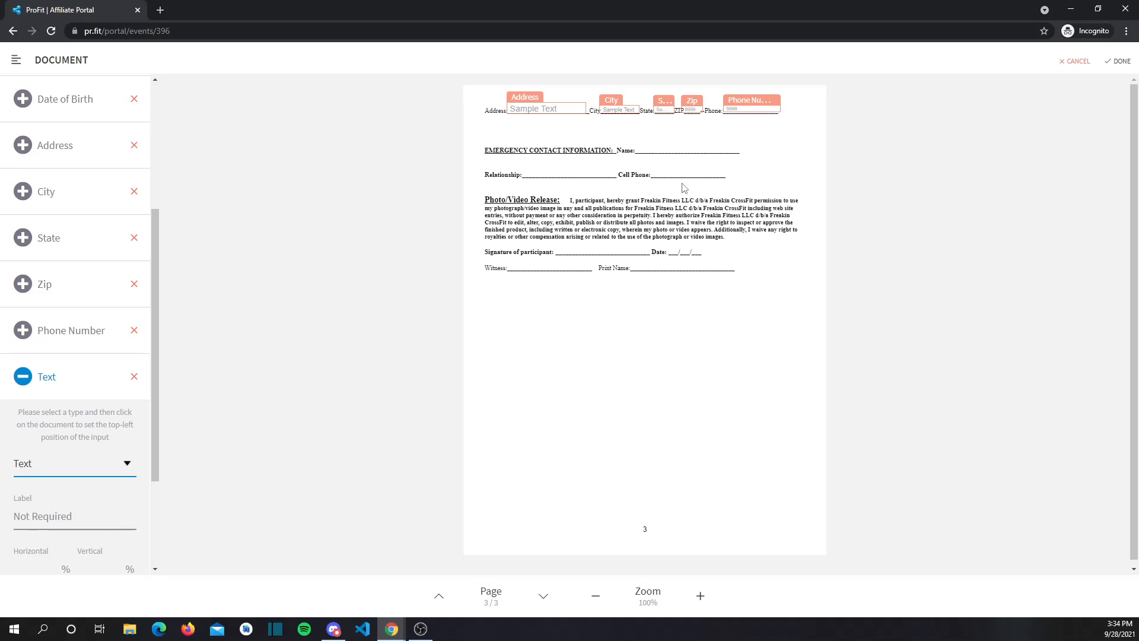
click(638, 140)
drag(648, 139, 648, 142)
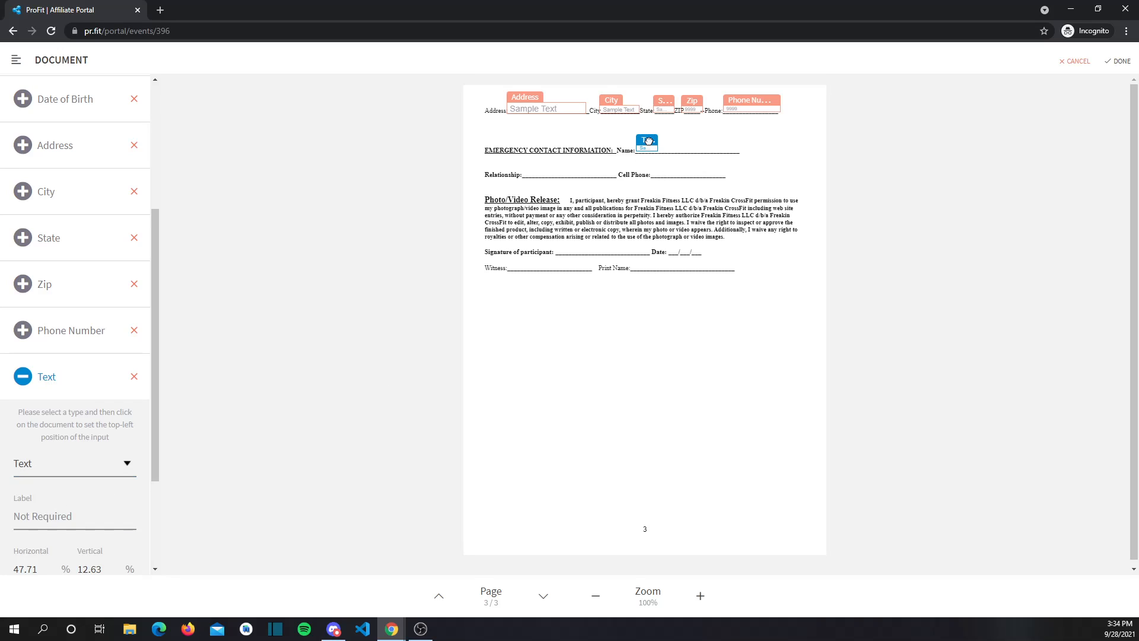
- Label the new text input Emergency Contact Name and set its width to 28%
click(78, 514)
text(E)
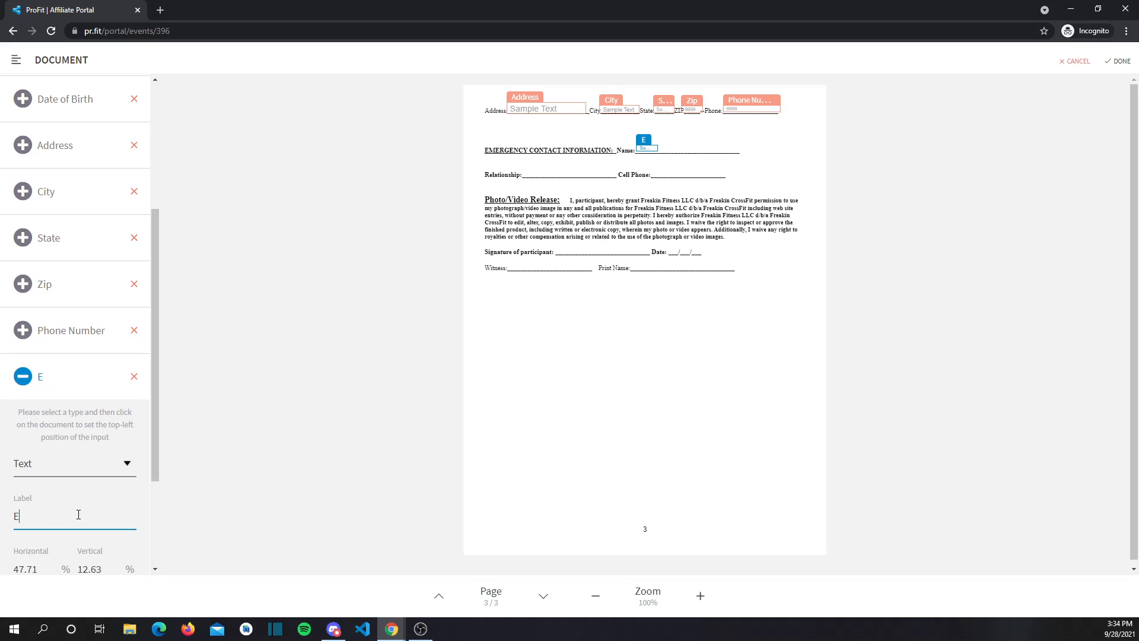
text(mergency Contact N)
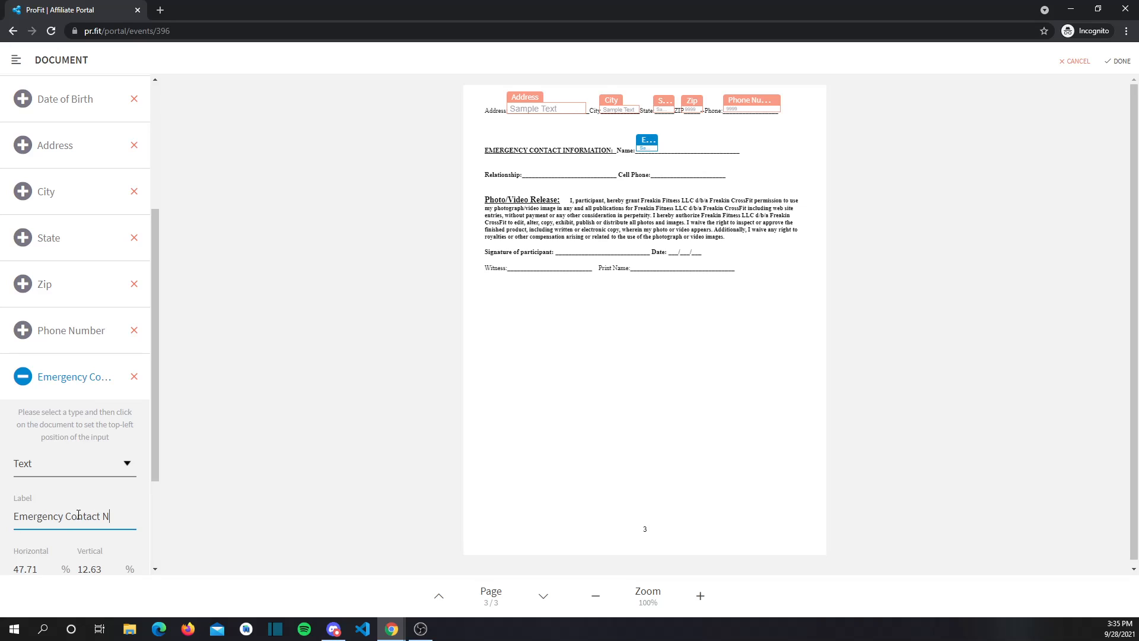
text(ame)
scroll(78, 515, down, 3)
click(53, 469)
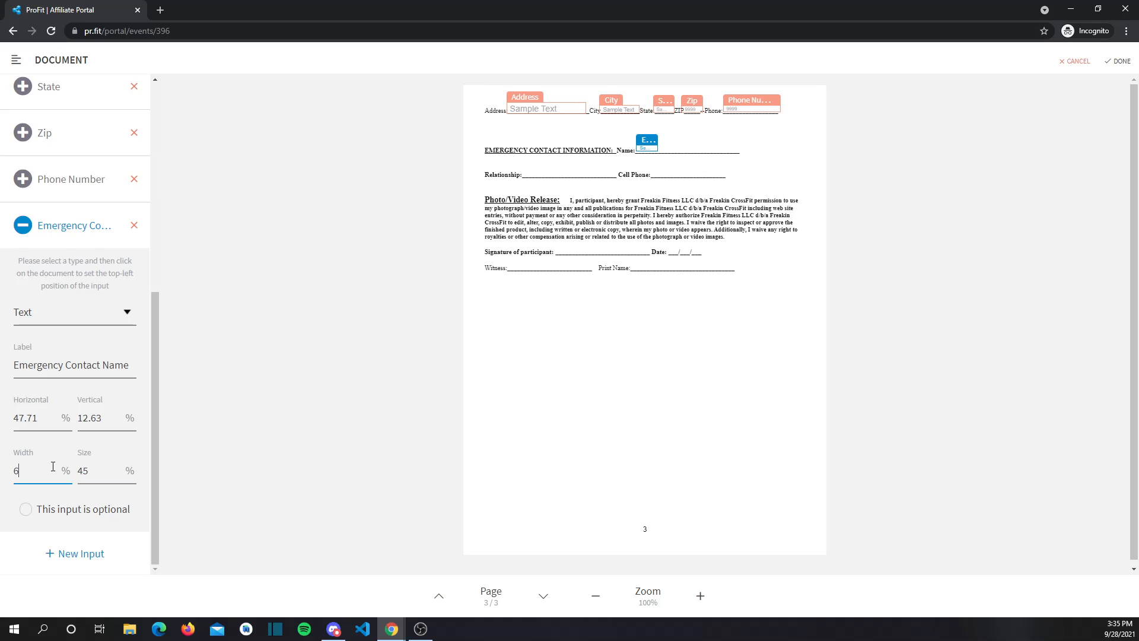
key(BackSpace)
text(28)
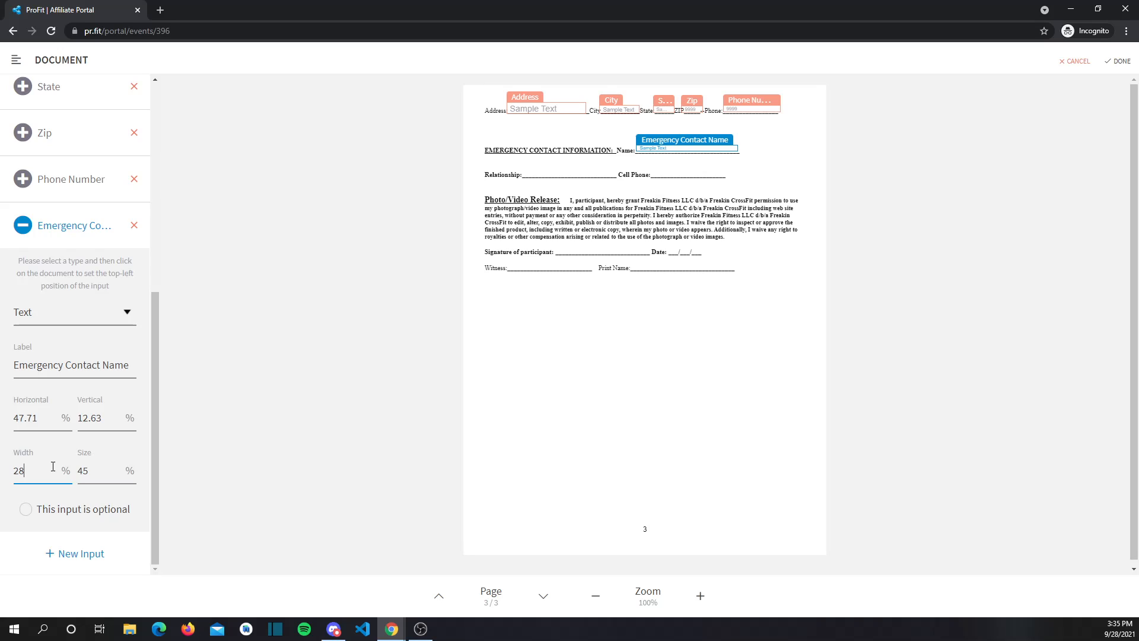
- Set the Emergency Contact Name input's size to 80% and realign it on the Name blank
click(103, 470)
key(Up)
key(Up)
key(Up)
key(Up)
key(Up)
key(Up)
key(Up)
key(Up)
key(Up)
key(Up)
key(Up)
key(Up)
key(Up)
key(Up)
key(Up)
key(Up)
key(Up)
key(Up)
key(Up)
key(Up)
key(Up)
key(Up)
key(Up)
key(Up)
key(Up)
key(Up)
key(Up)
key(Up)
key(Up)
key(Up)
key(Up)
drag(715, 140, 711, 135)
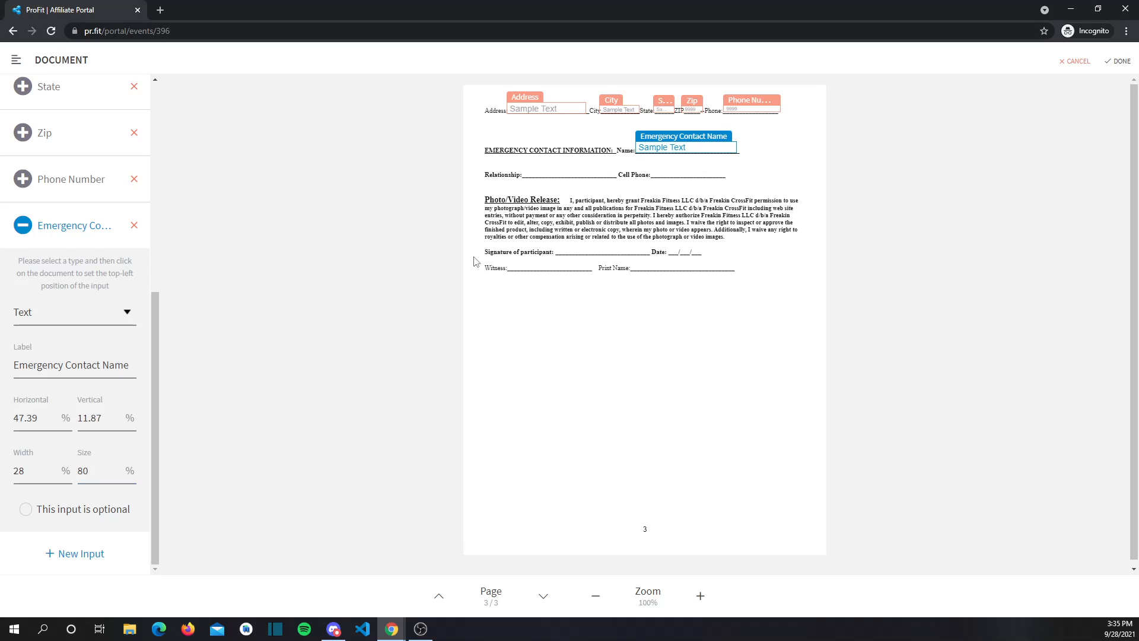
click(72, 239)
- Add another Text input and align it on the Relationship blank of page 3
click(79, 557)
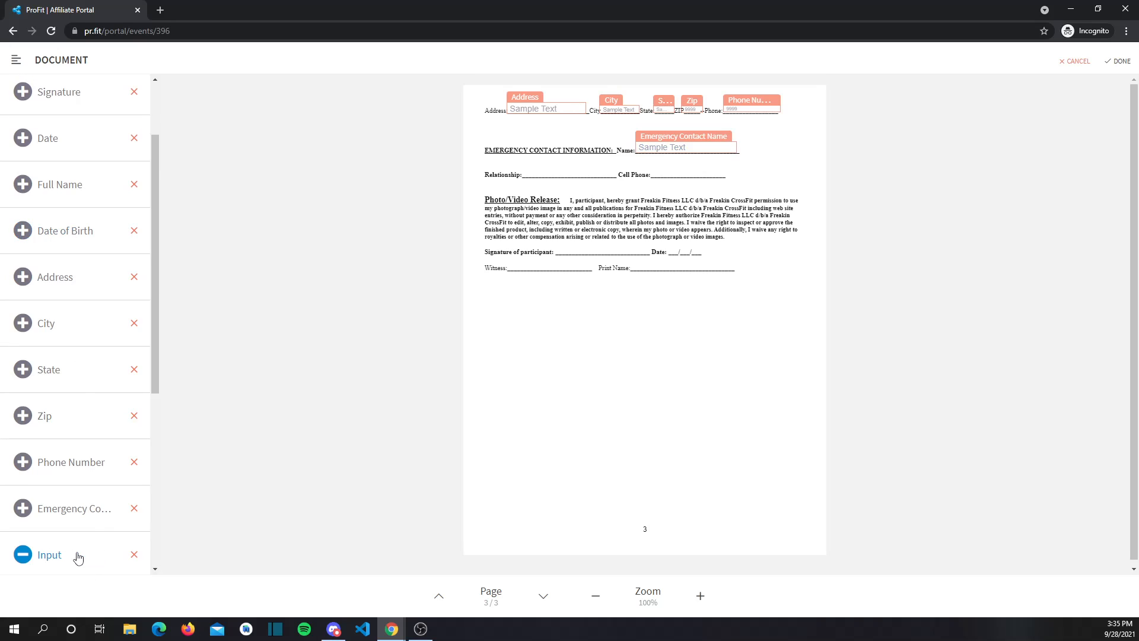
click(65, 464)
click(27, 498)
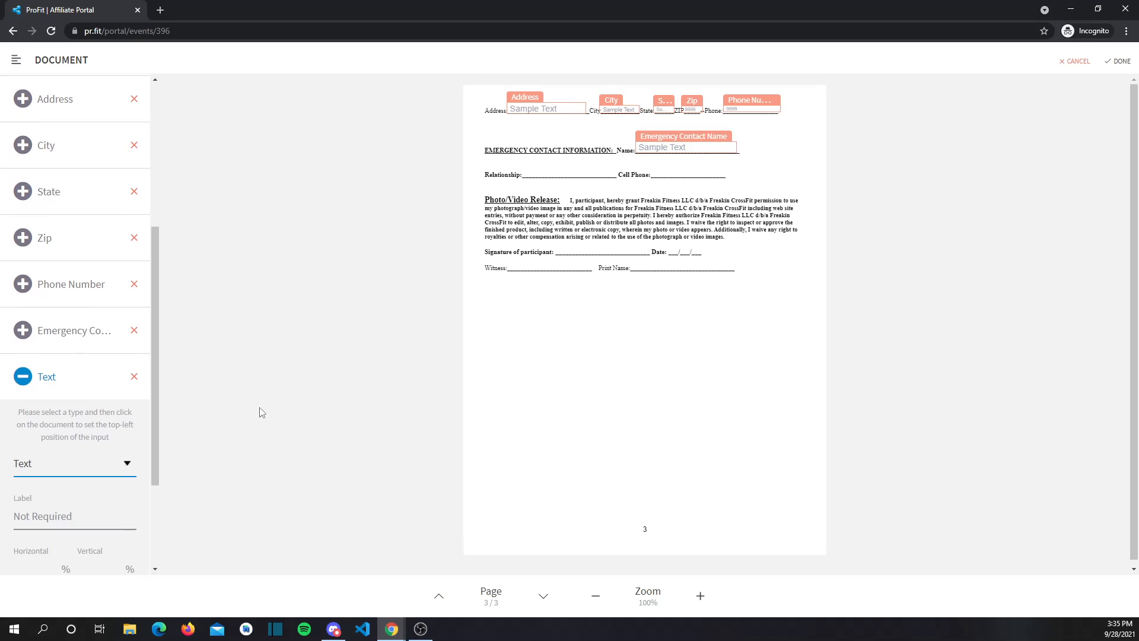
click(525, 166)
drag(538, 158, 535, 161)
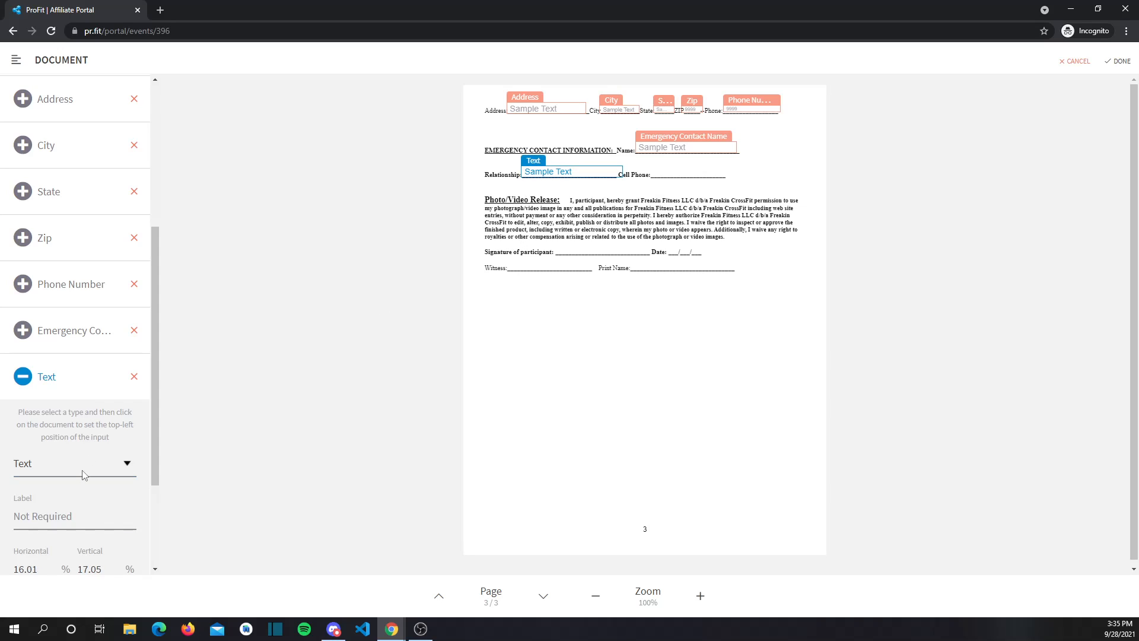
- Label the Relationship blank's input Emergency Contact Relationship and set its width to 26%
click(126, 489)
scroll(150, 471, down, 3)
text(Emergenc)
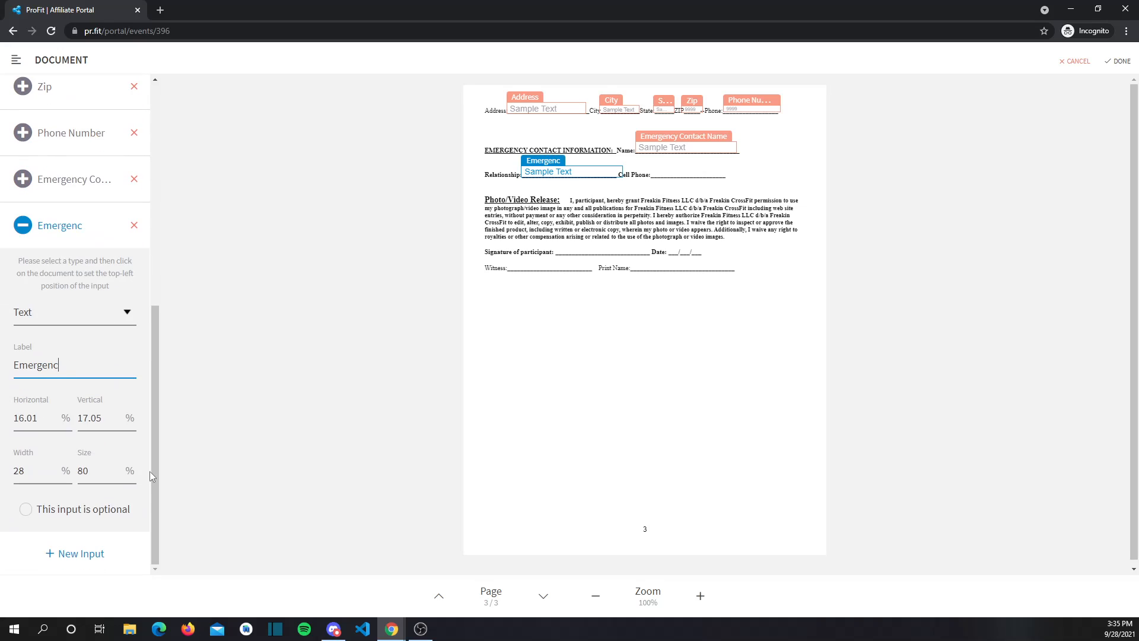
text(y Contact Rel)
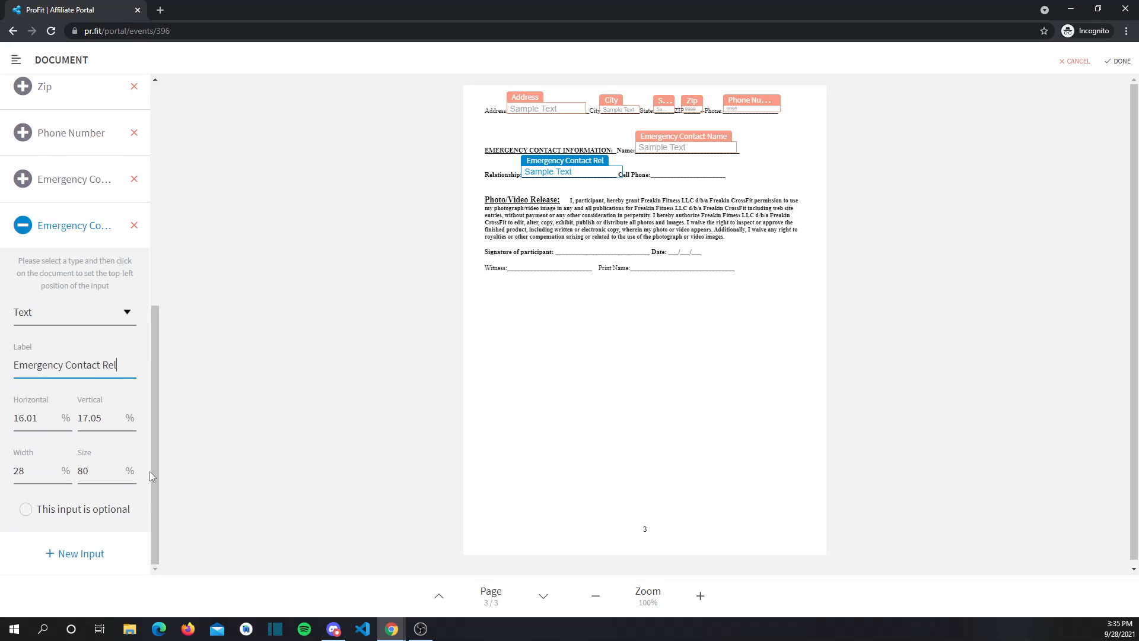
text(ationship)
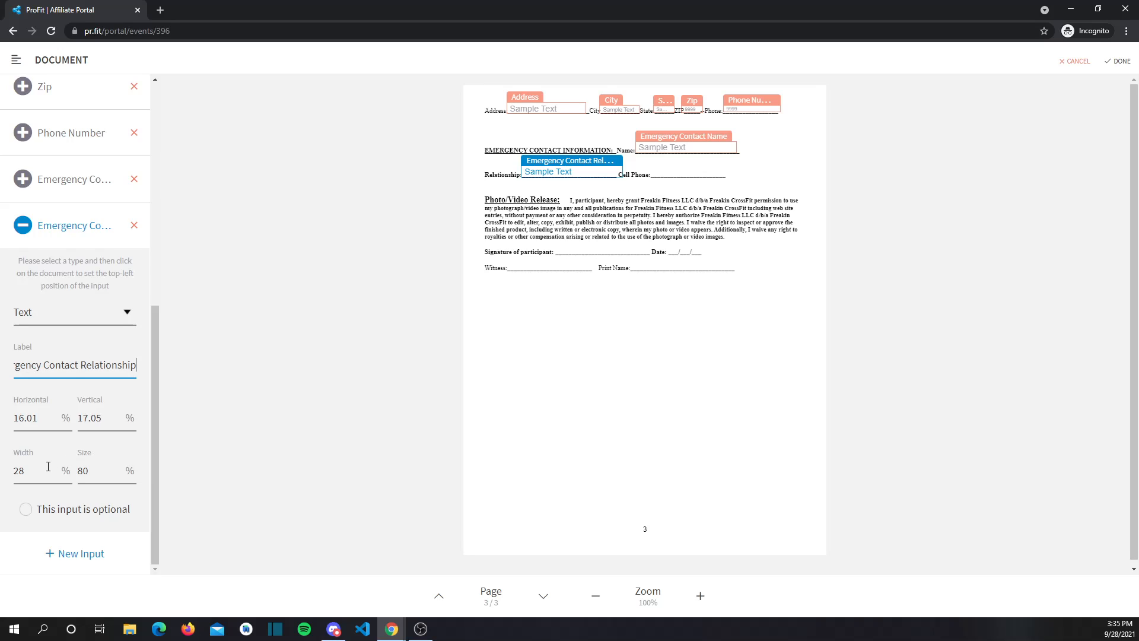
click(100, 465)
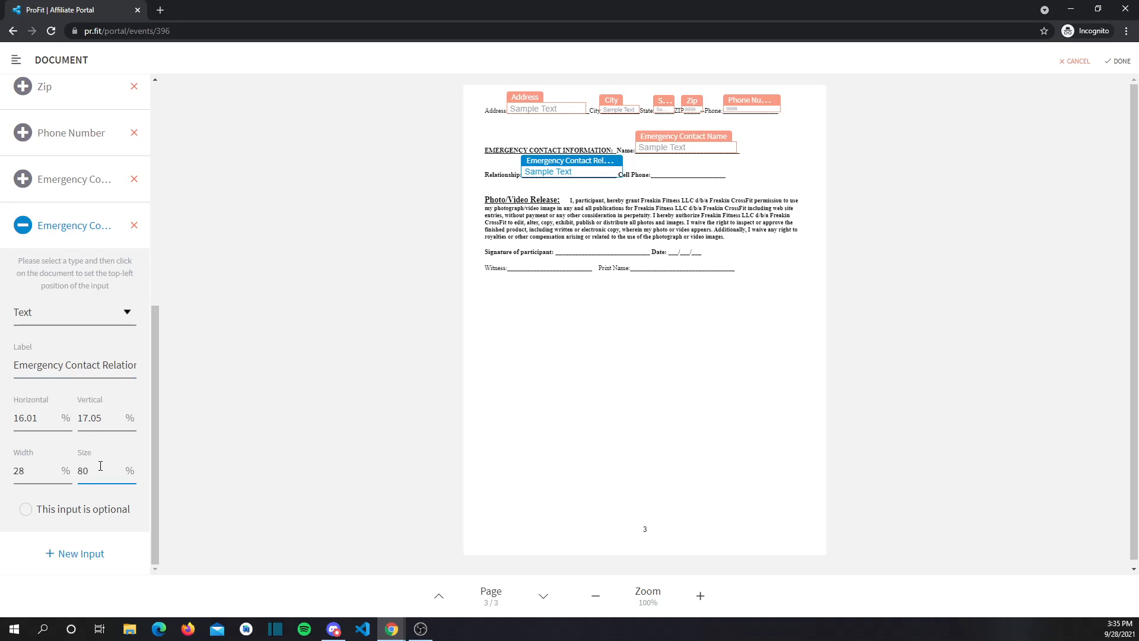
click(63, 472)
key(BackSpace)
text(6)
click(67, 239)
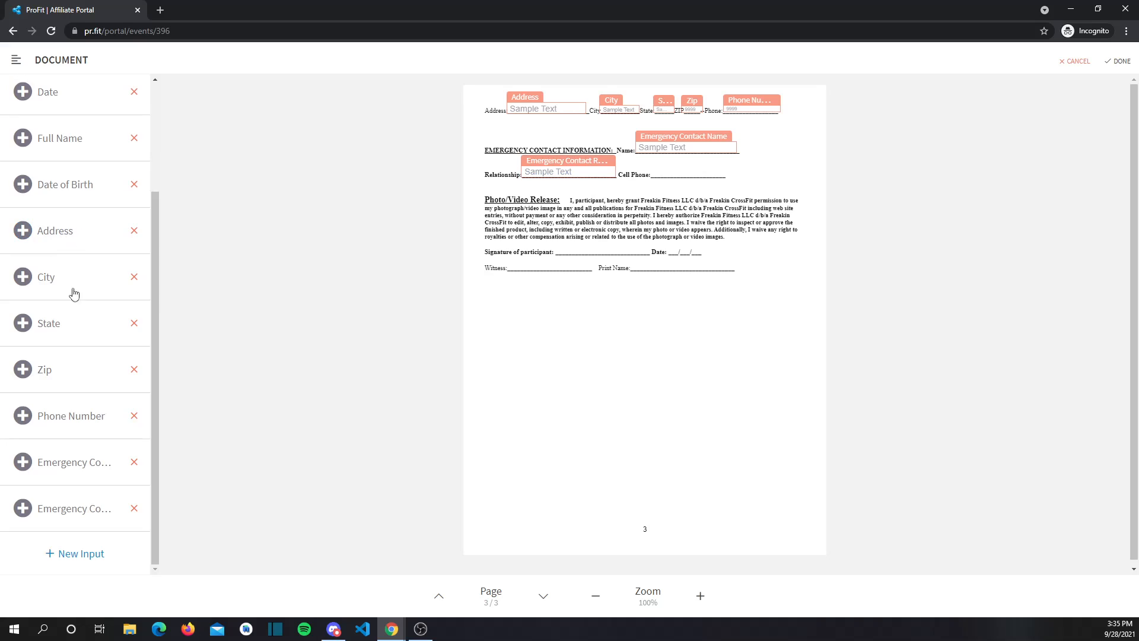
- Add a Number input and align it on the Cell Phone blank of page 3
click(63, 552)
click(71, 460)
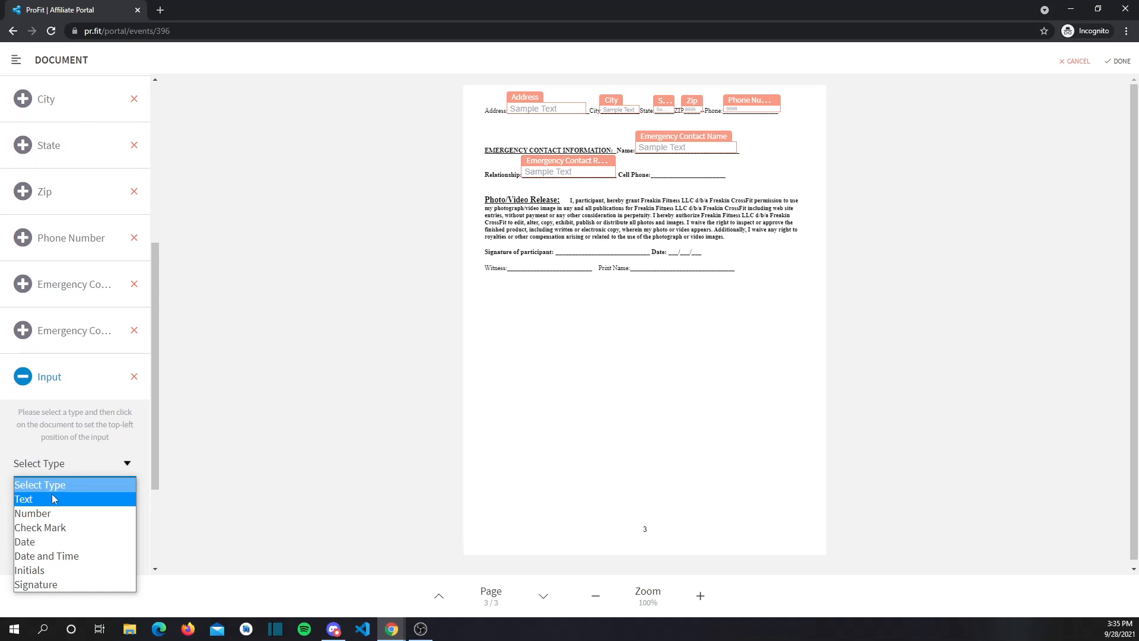
click(54, 513)
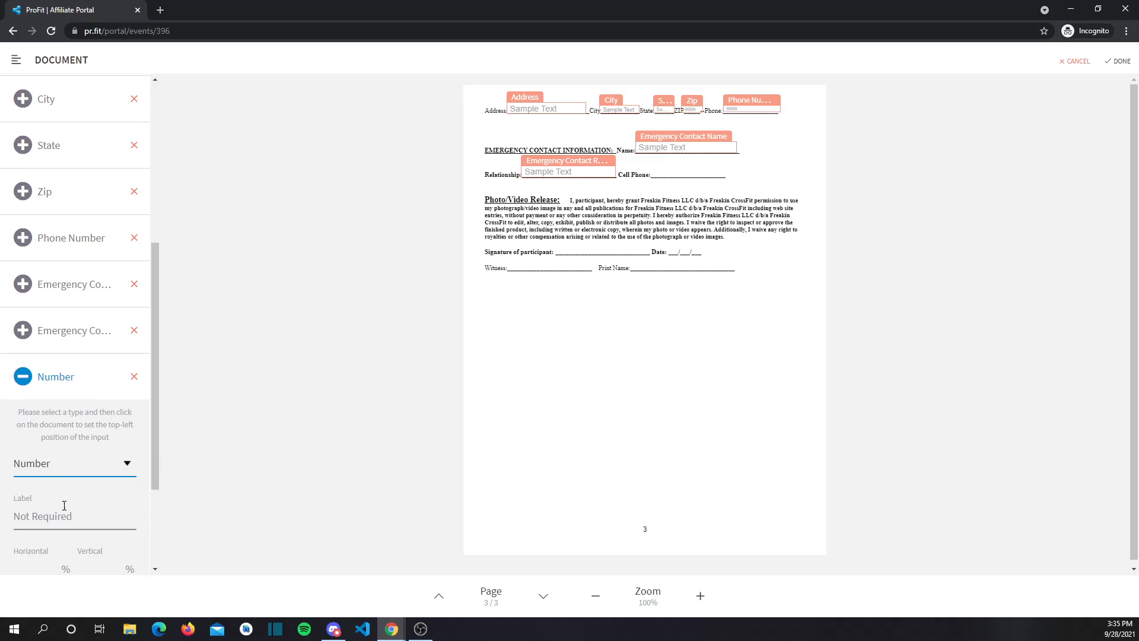
click(649, 165)
drag(666, 160, 668, 160)
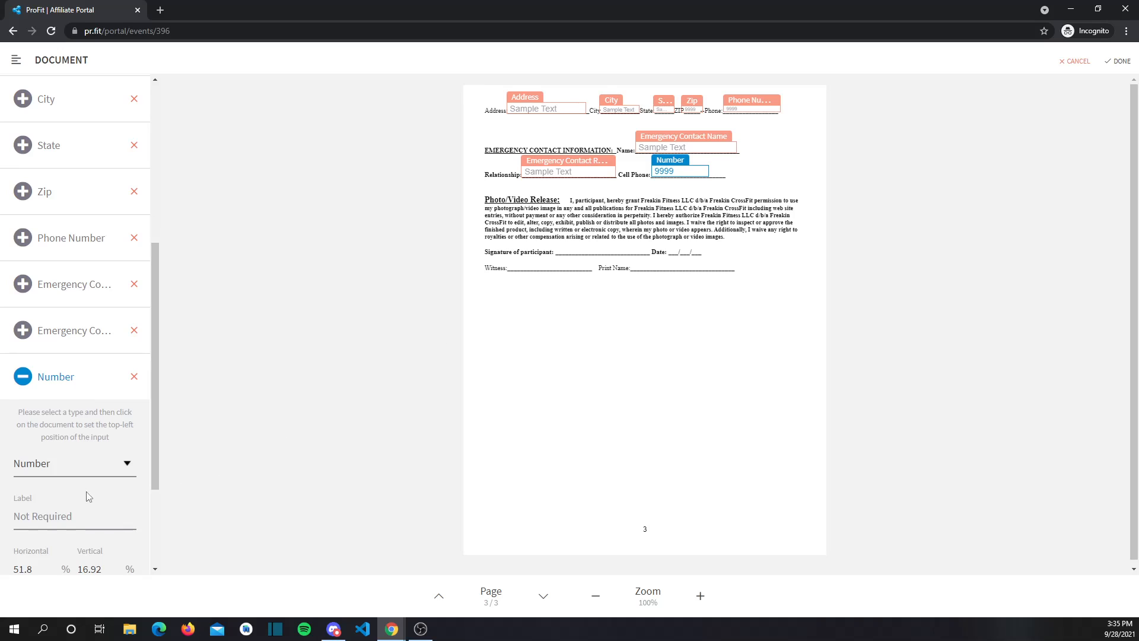
- Label the Cell Phone blank's number input Emergency Contact Cell and set its width to 20%
click(62, 509)
text(Emergency Contact Cell)
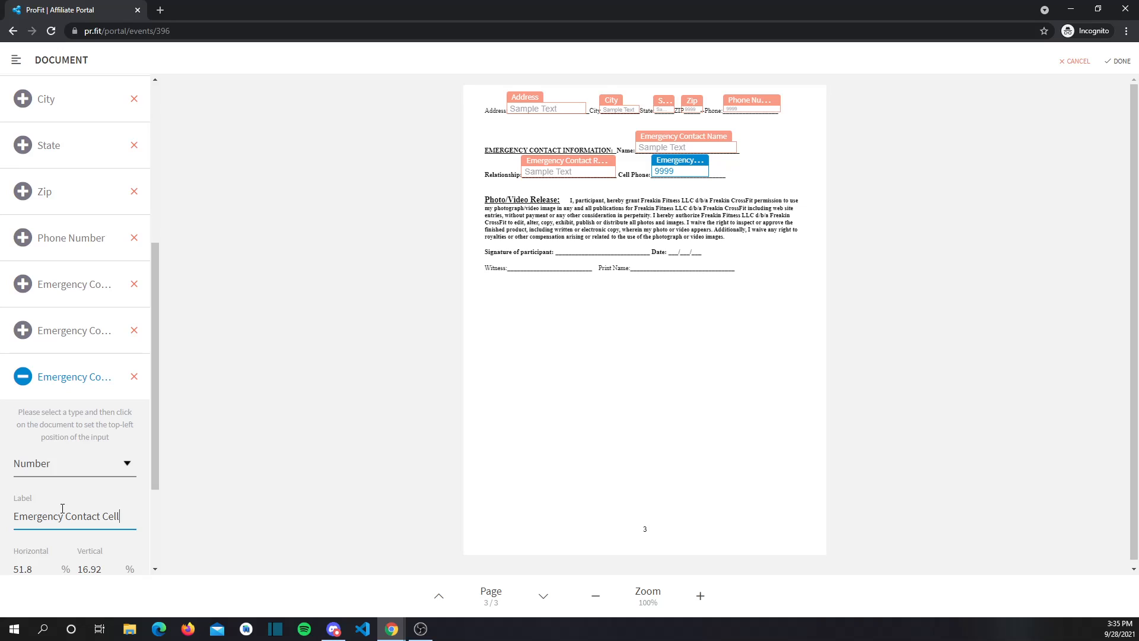
scroll(62, 508, down, 2)
click(94, 508)
click(49, 513)
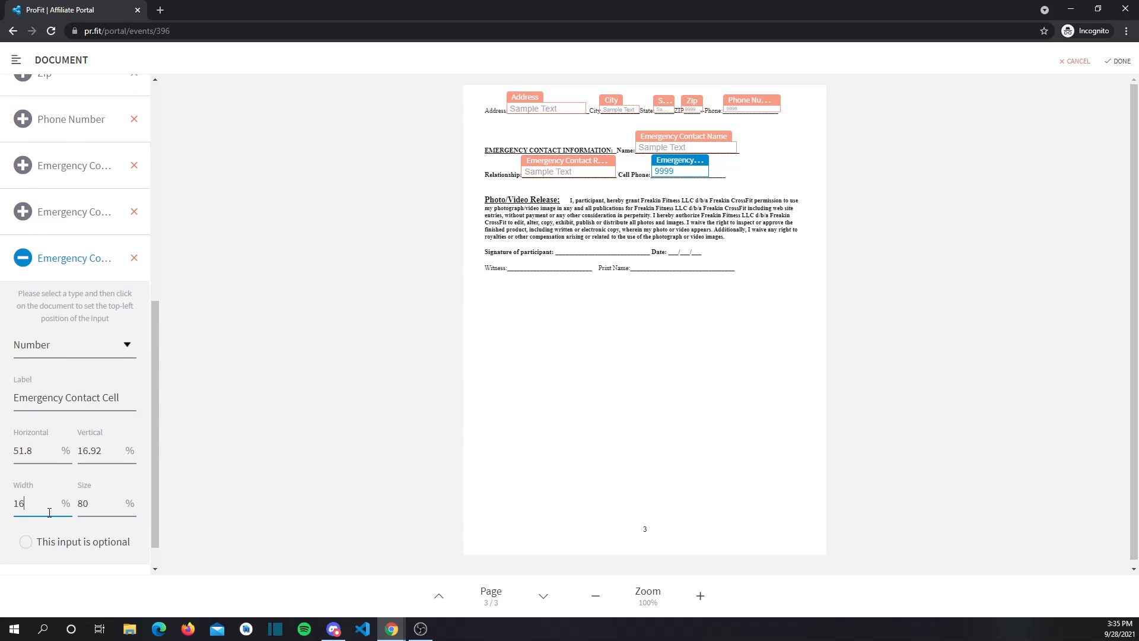
key(Up)
key(Up)
key(Up)
key(Up)
click(46, 261)
- Add a Signature input on the Signature of participant blank of page 3 and narrow it to fit the line
click(81, 552)
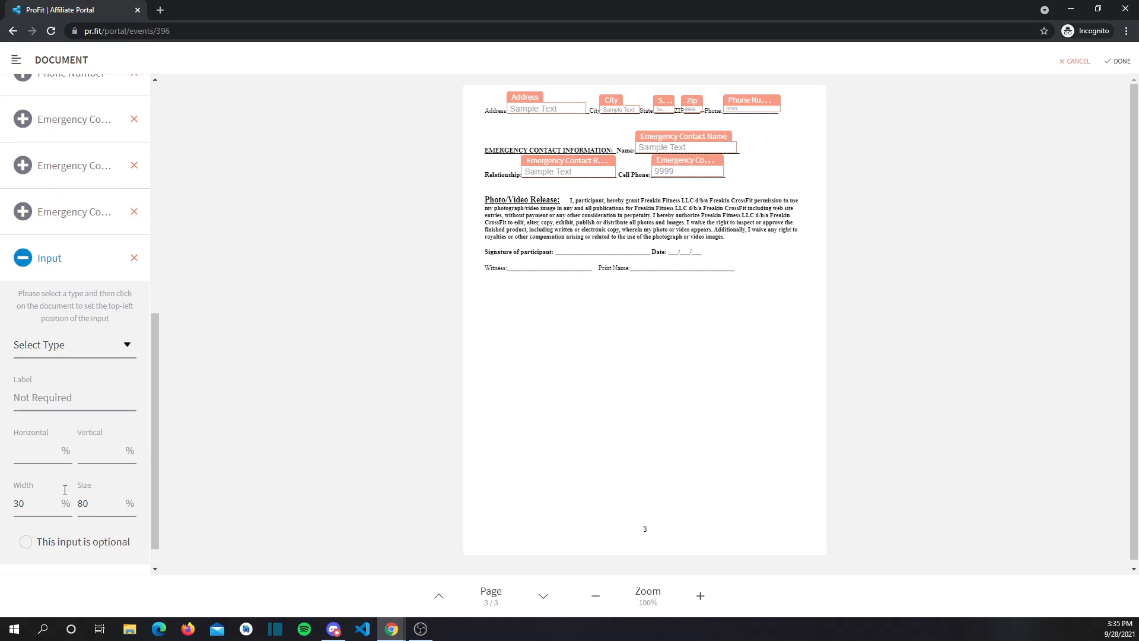
click(45, 342)
click(49, 467)
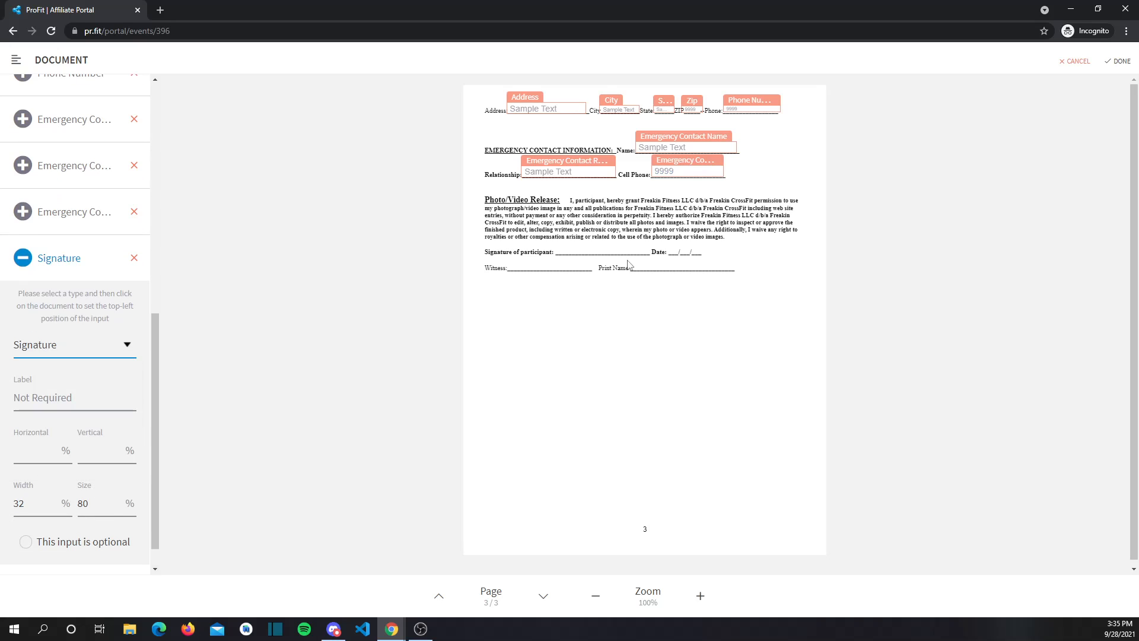
click(557, 242)
drag(571, 238, 570, 238)
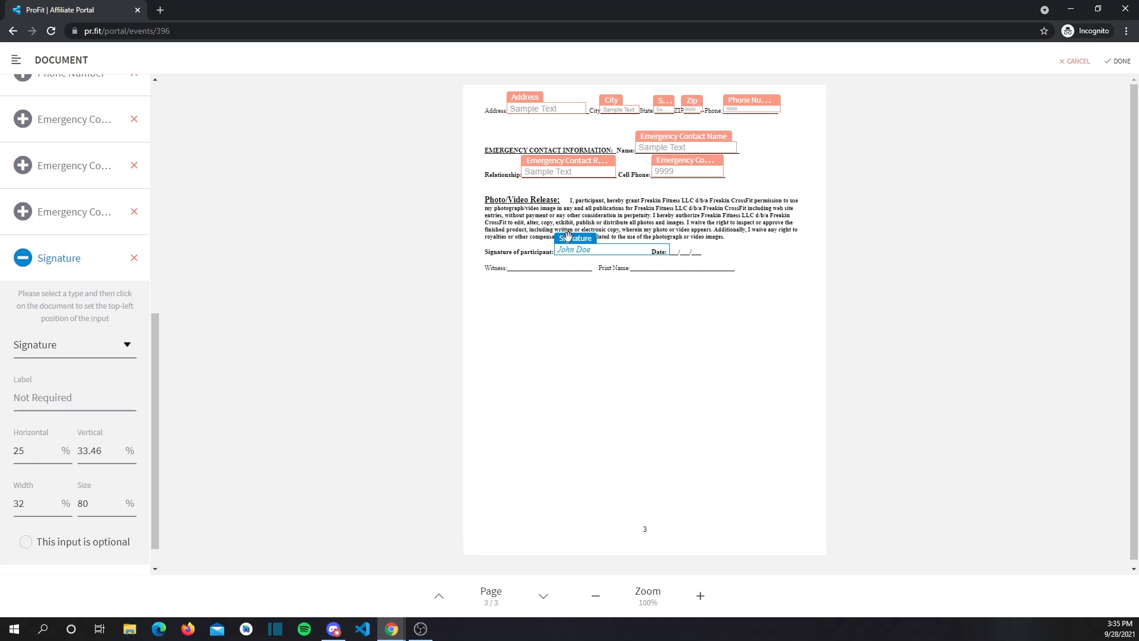
click(63, 500)
click(54, 259)
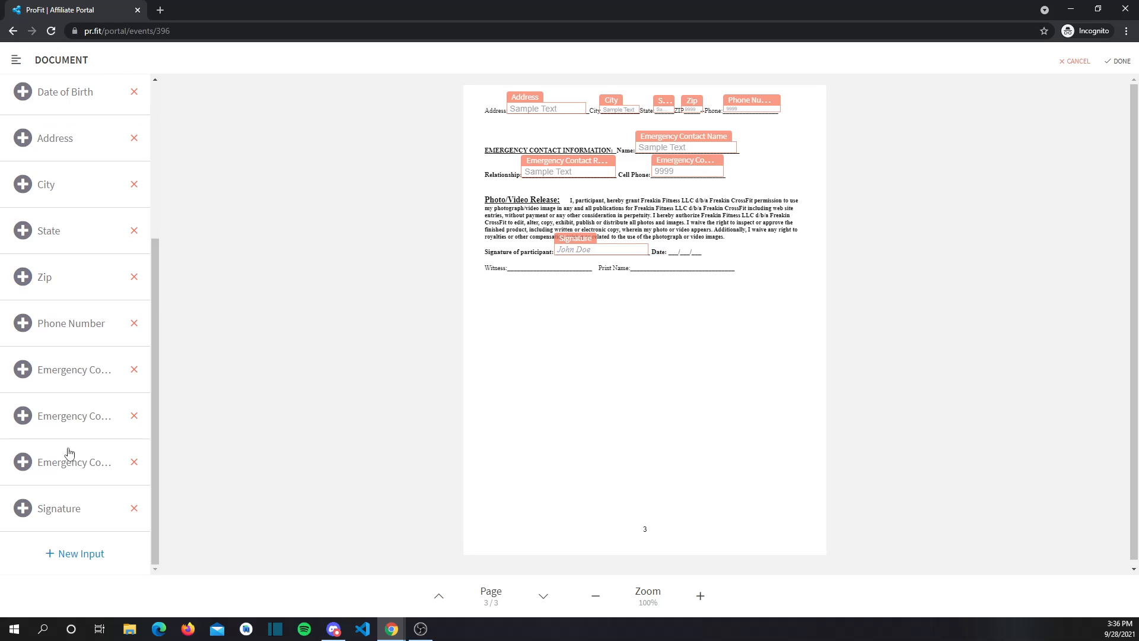
- Add a Date input and align it on the Date blank beside the participant signature on page 3
click(67, 553)
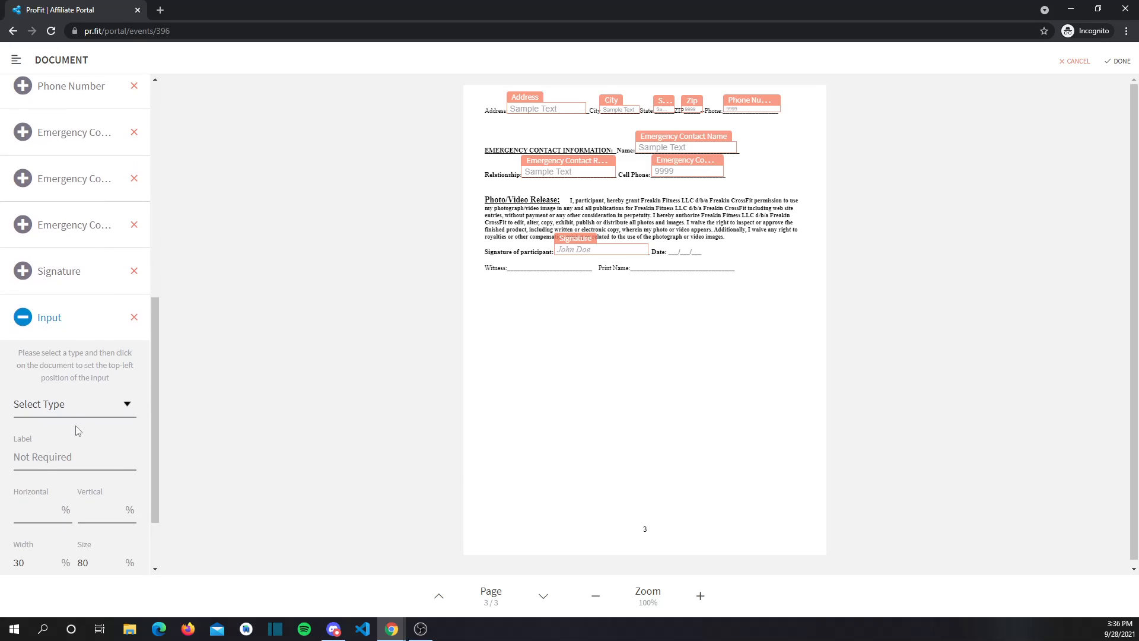
click(65, 409)
click(48, 482)
click(666, 244)
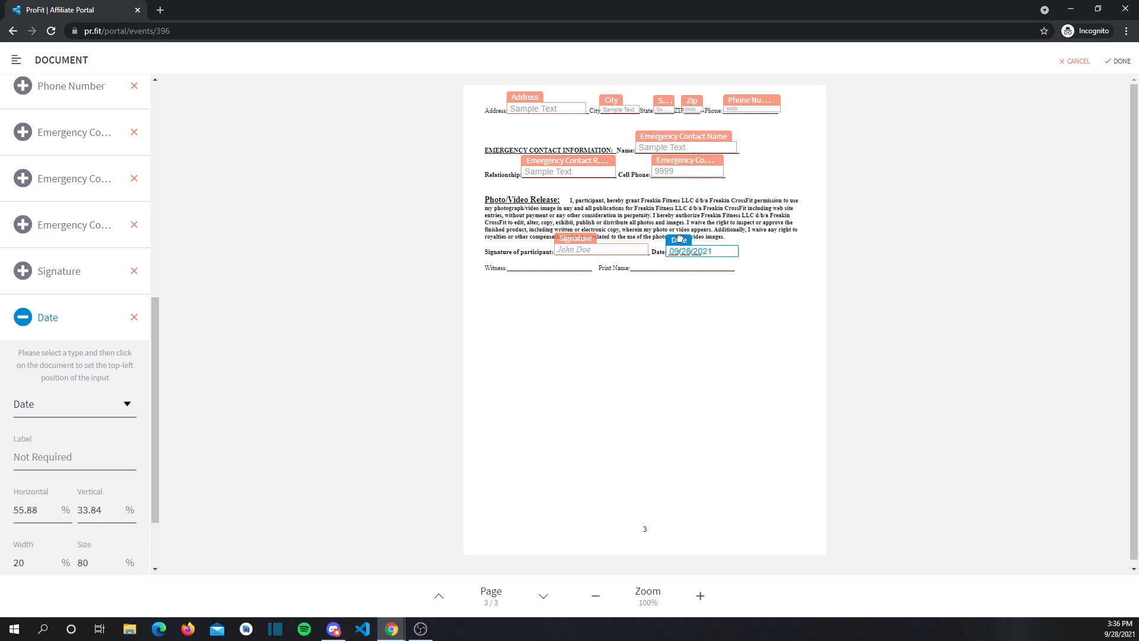
drag(680, 239, 679, 239)
- Set the page 3 Date input's size to 75% and reposition it slightly on the Date blank
scroll(121, 536, down, 2)
click(113, 465)
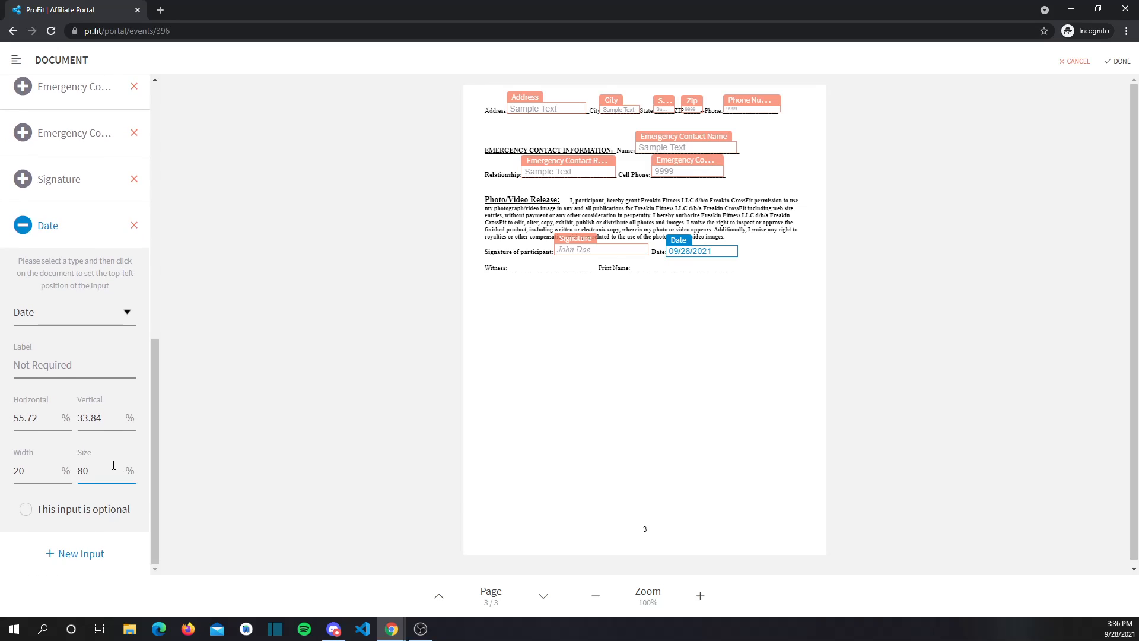
key(BackSpace)
key(BackSpace)
text(76)
click(687, 239)
drag(686, 238, 686, 240)
drag(686, 239, 687, 239)
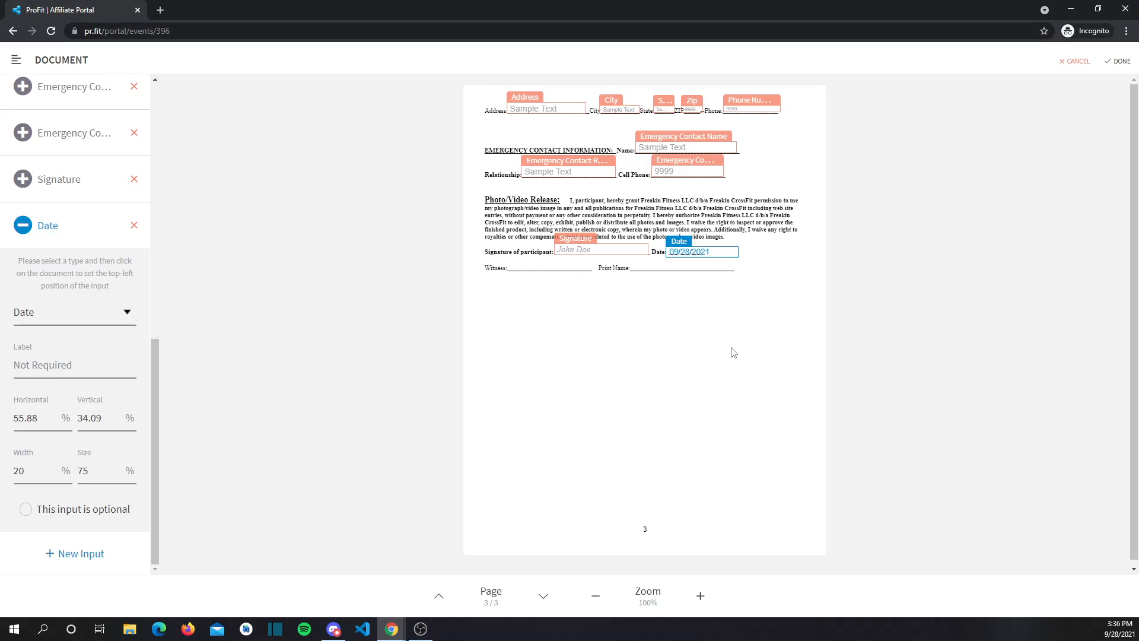
click(76, 233)
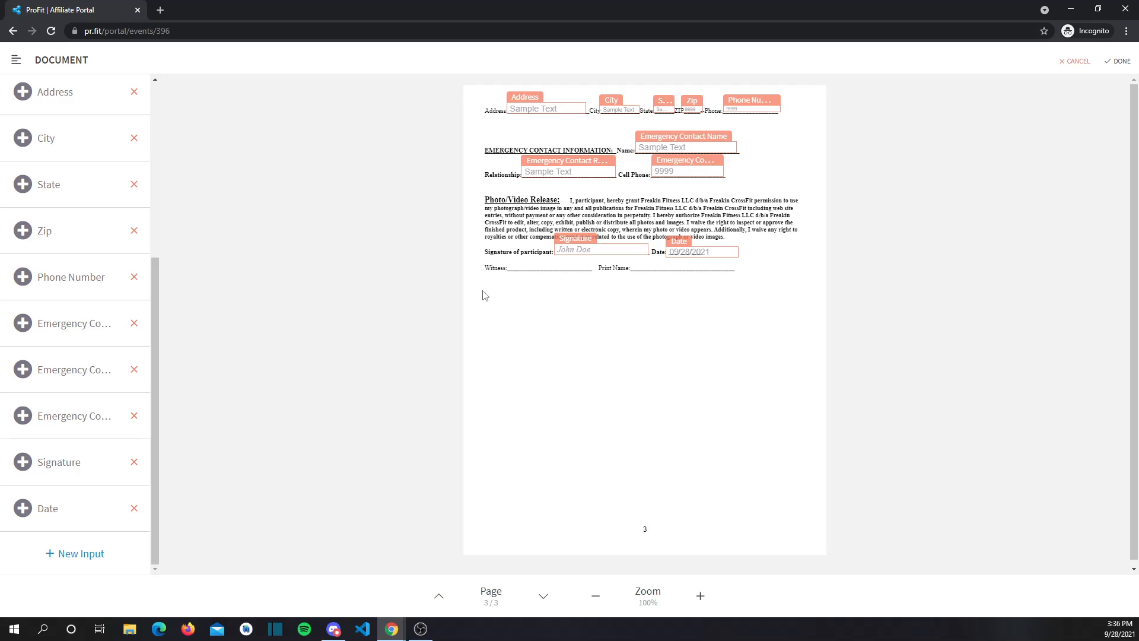
- Reopen the page 3 Date input and fine-tune its vertical position on the blank
click(679, 245)
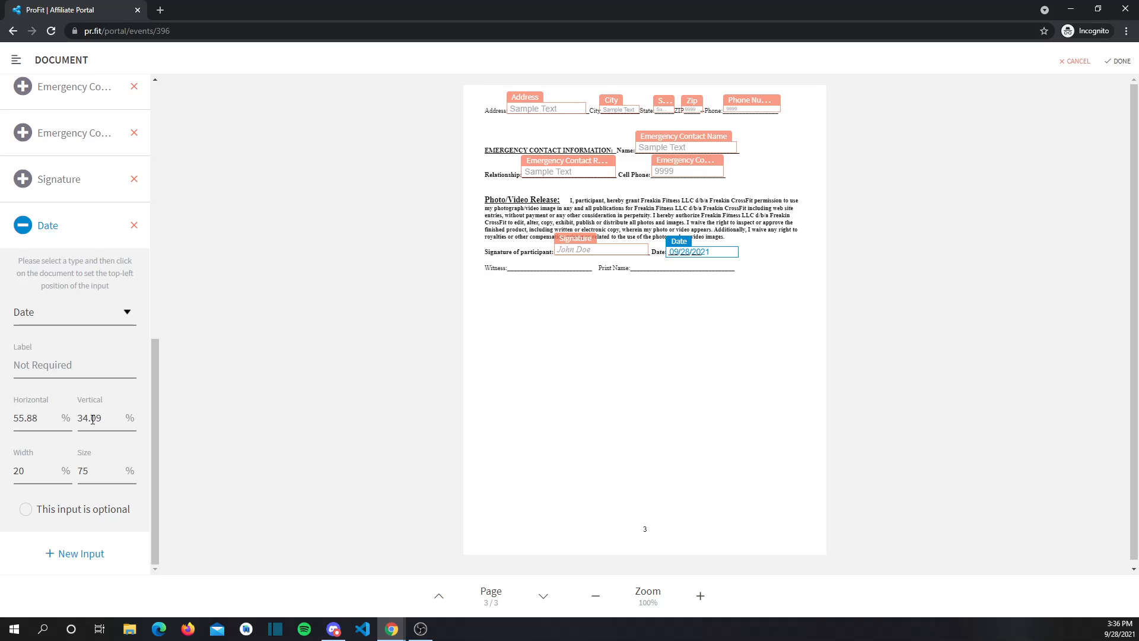
key(BackSpace)
key(BackSpace)
click(74, 234)
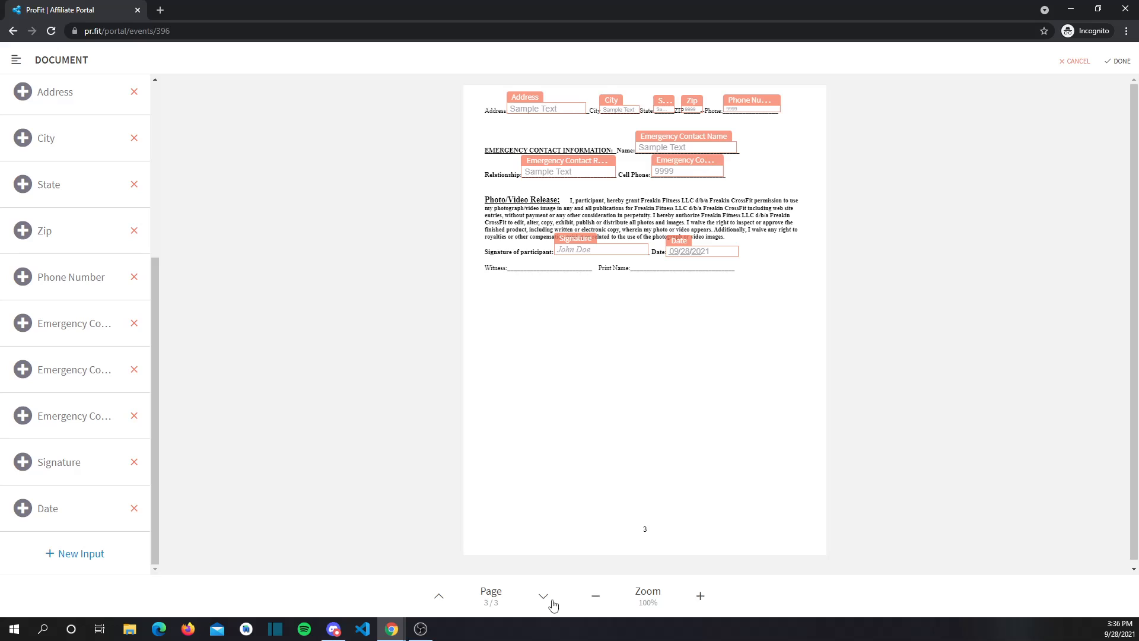
- Review the inputs on pages 2 and 1, and save the document's input layout
click(439, 597)
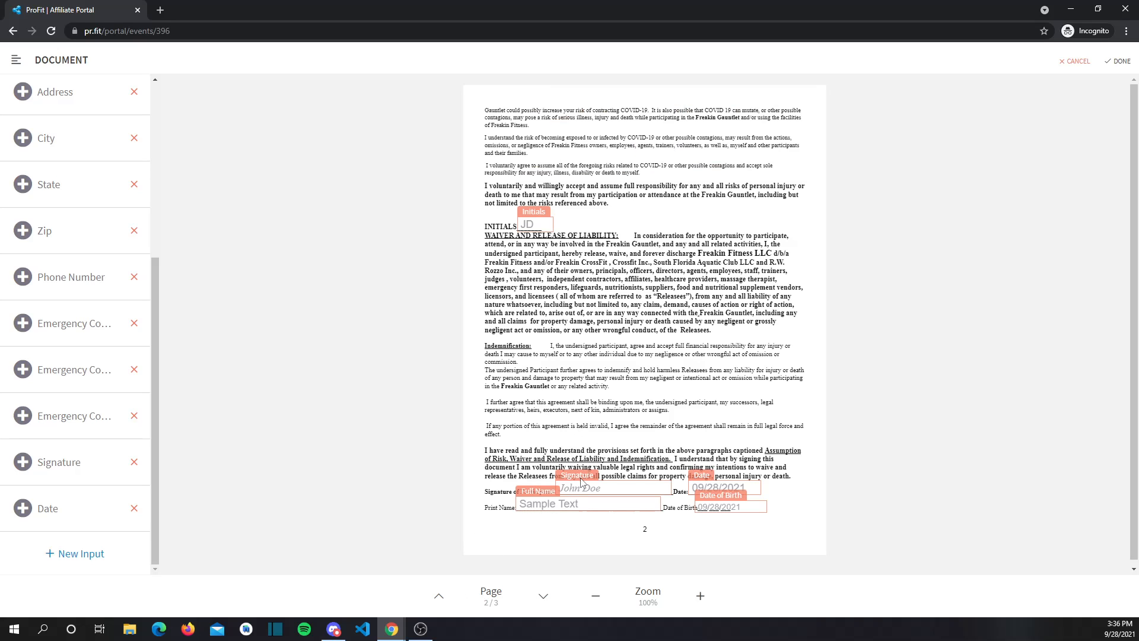
click(439, 597)
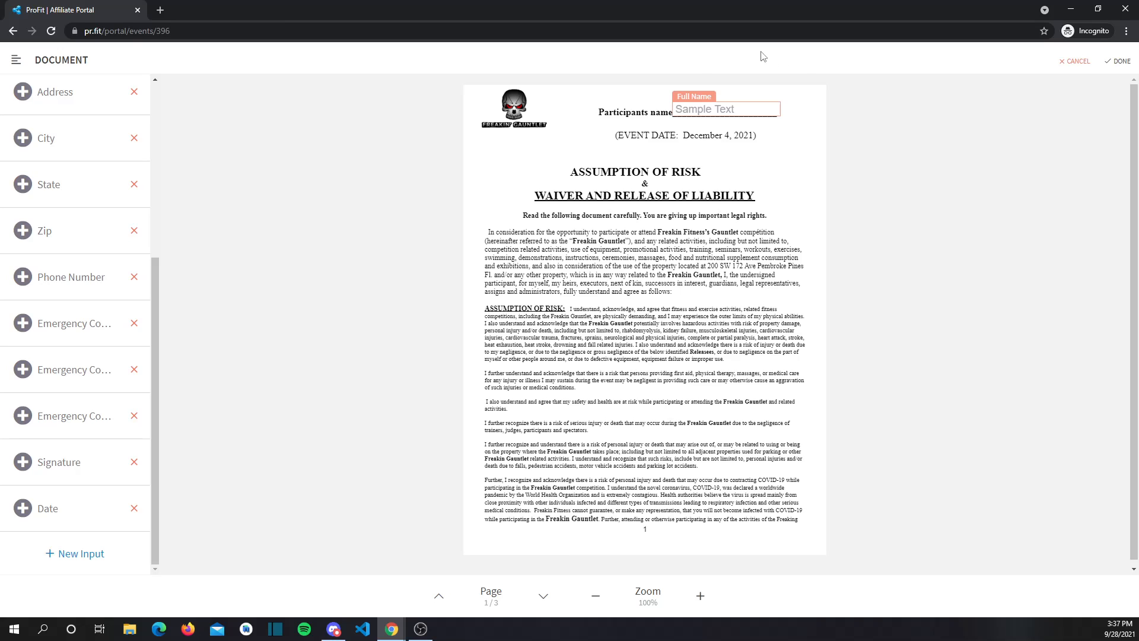
click(1121, 69)
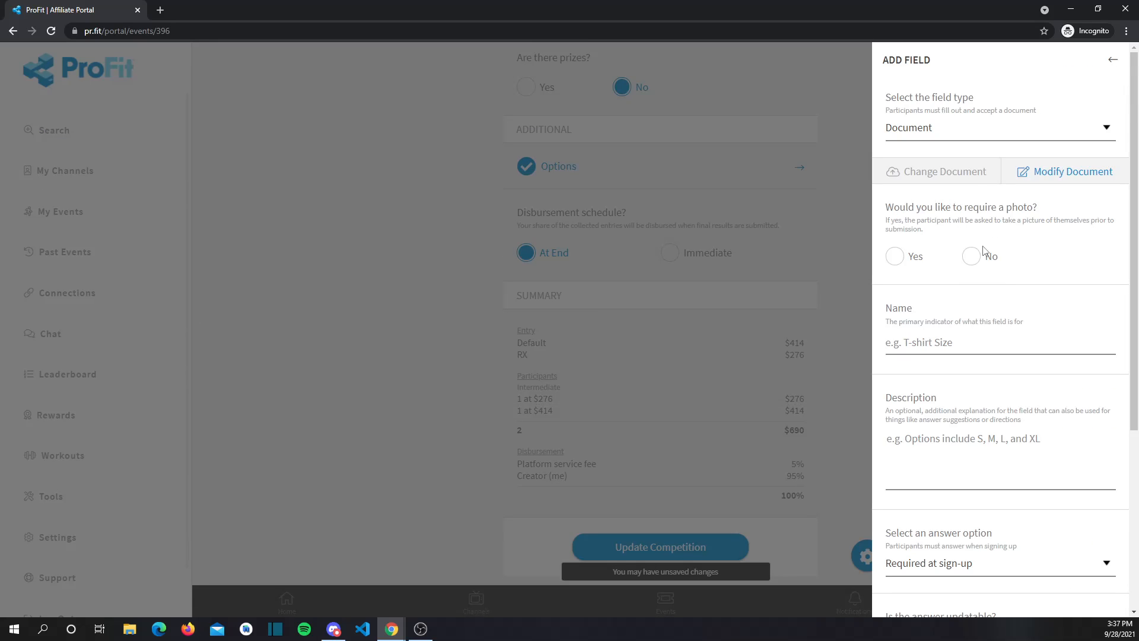
- Require a participant photo for the document field and name the field Primary Waiver
click(902, 257)
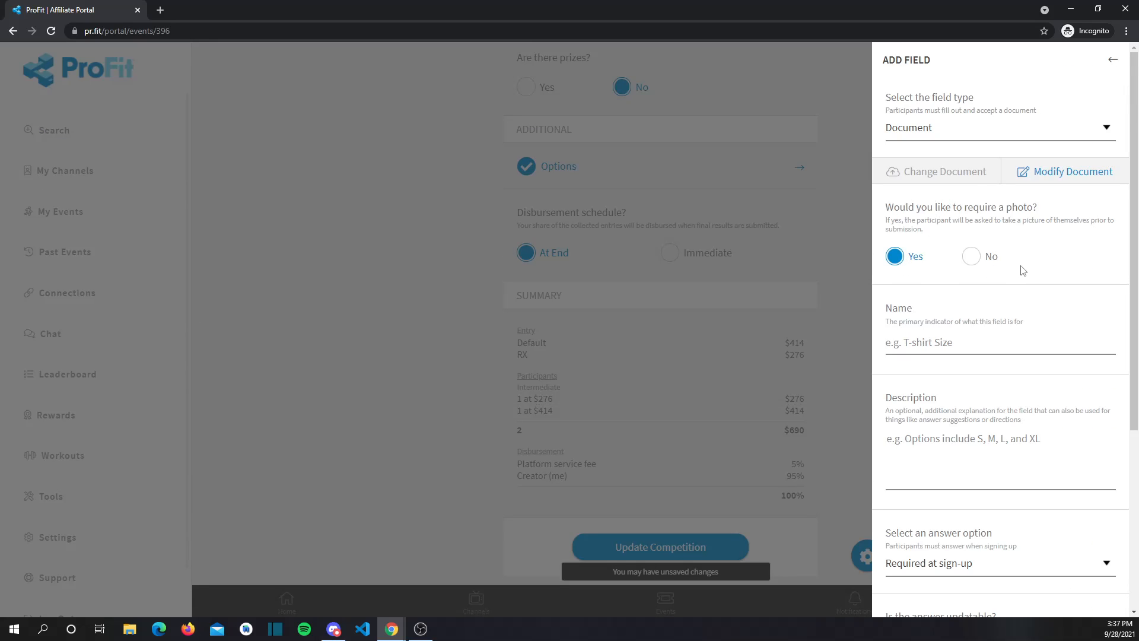
click(959, 336)
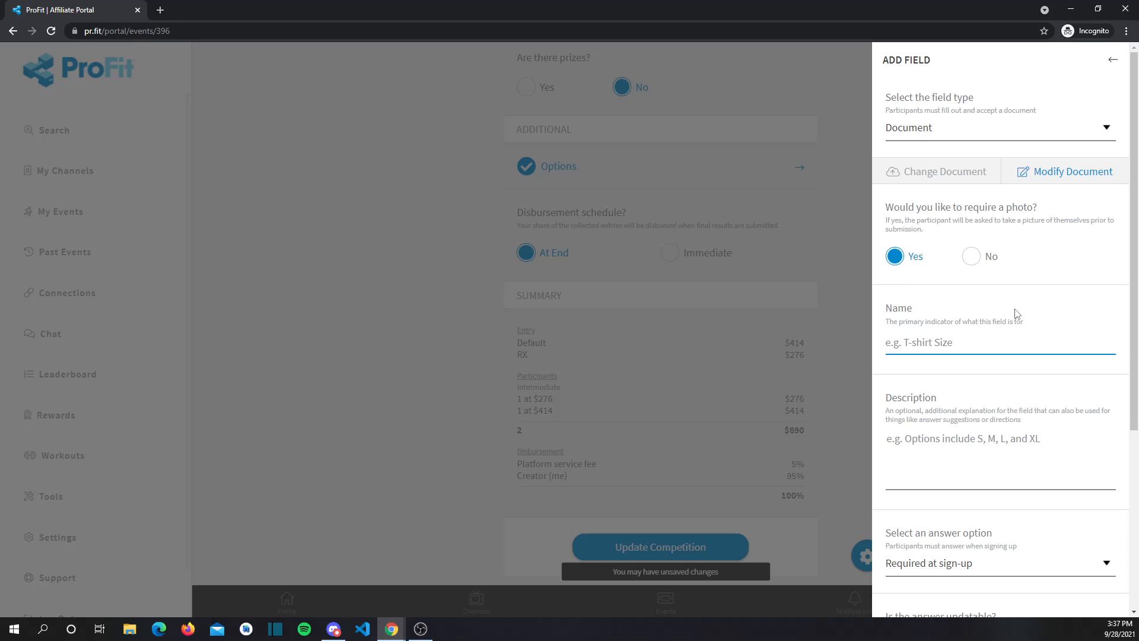
text(Primary Vaiver)
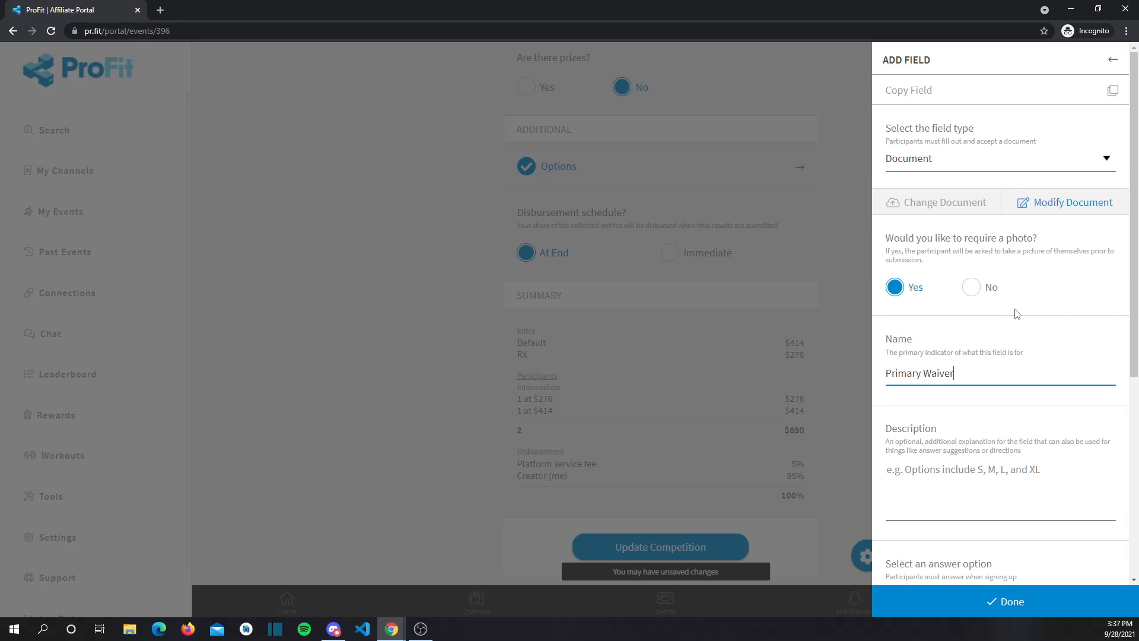
- Make the waiver answer required before the event starts and not updatable by participants
scroll(1024, 308, down, 3)
scroll(1030, 331, down, 2)
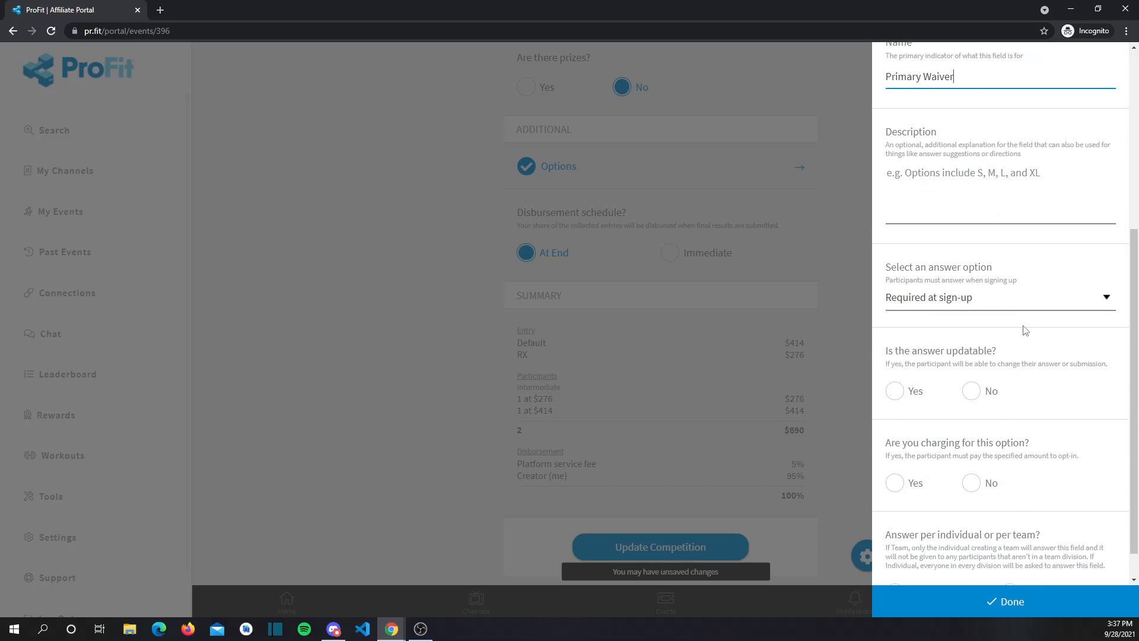
click(956, 302)
click(954, 332)
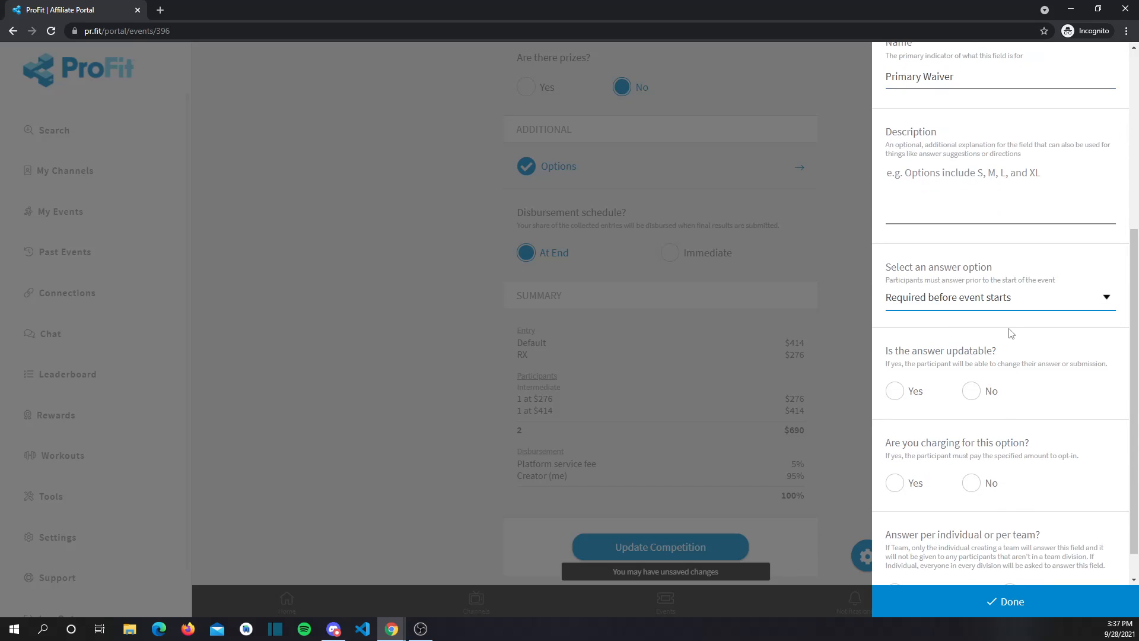
scroll(1011, 333, down, 1)
click(989, 357)
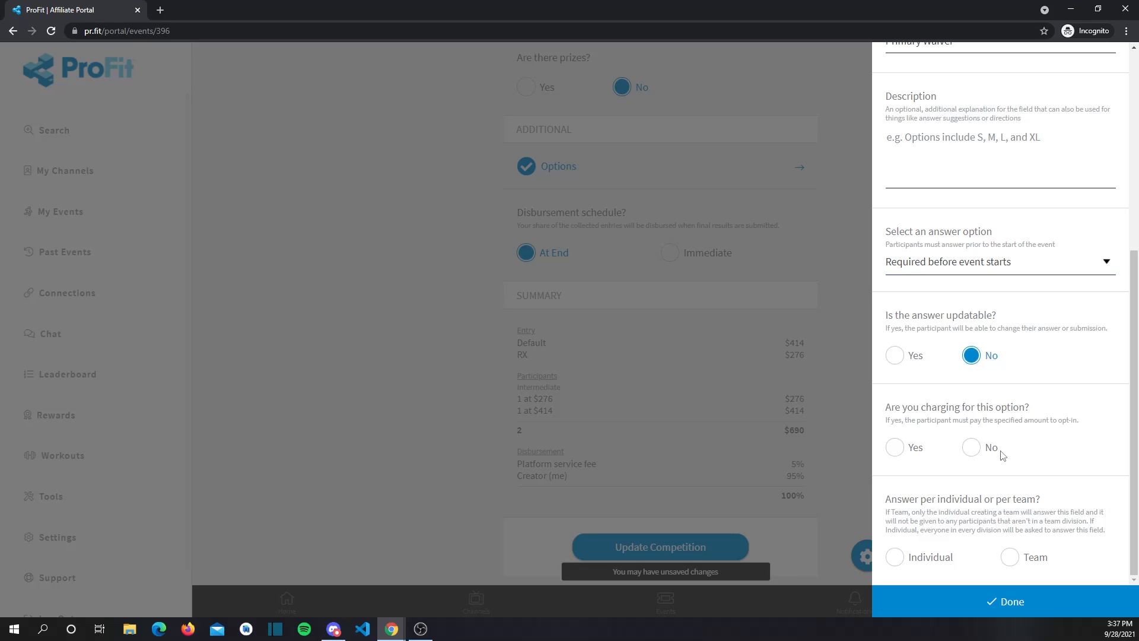
- Set the waiver field to no charge and answered per individual, and add it to the event's custom fields
click(982, 448)
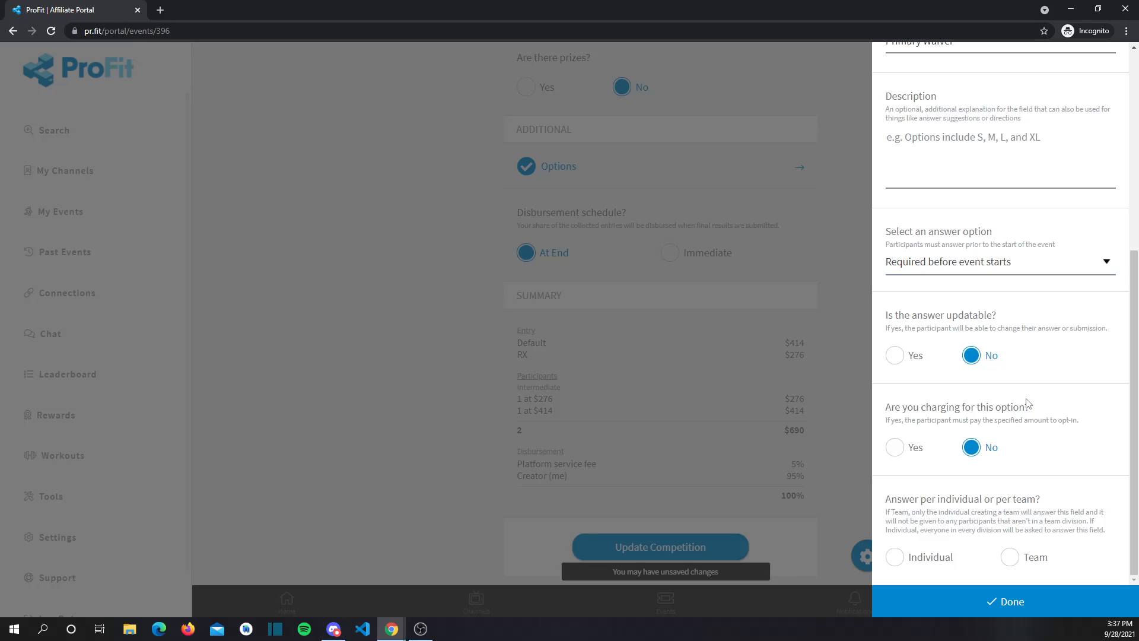
click(930, 563)
scroll(1059, 477, up, 6)
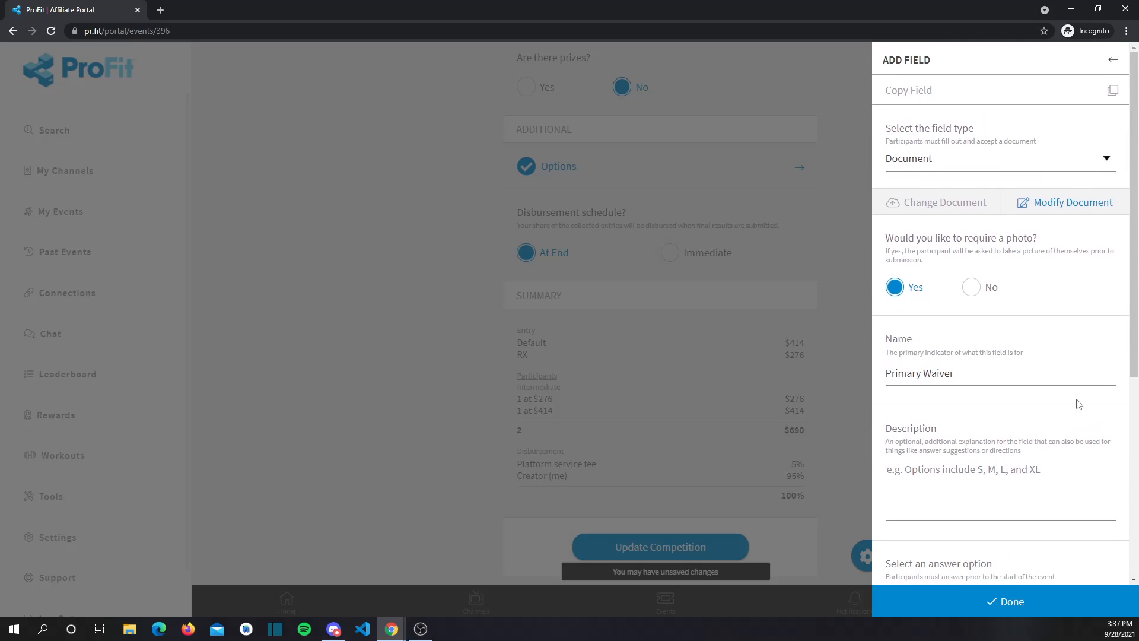
scroll(1002, 414, down, 4)
click(1025, 600)
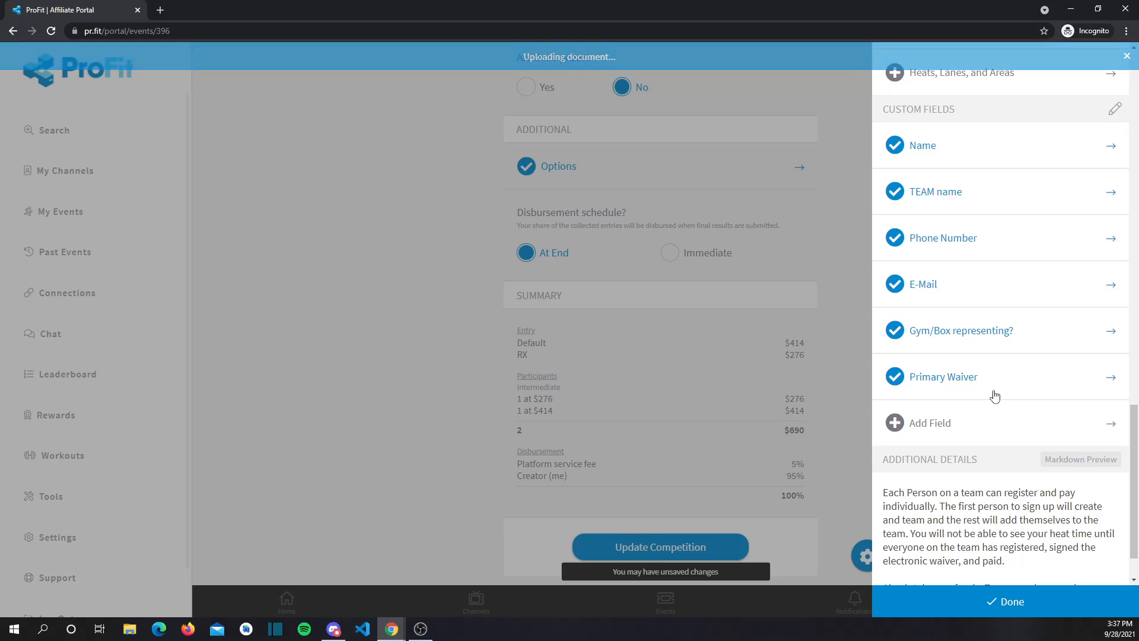
- Confirm the event's additional options and update the competition to save the changes
scroll(976, 432, up, 15)
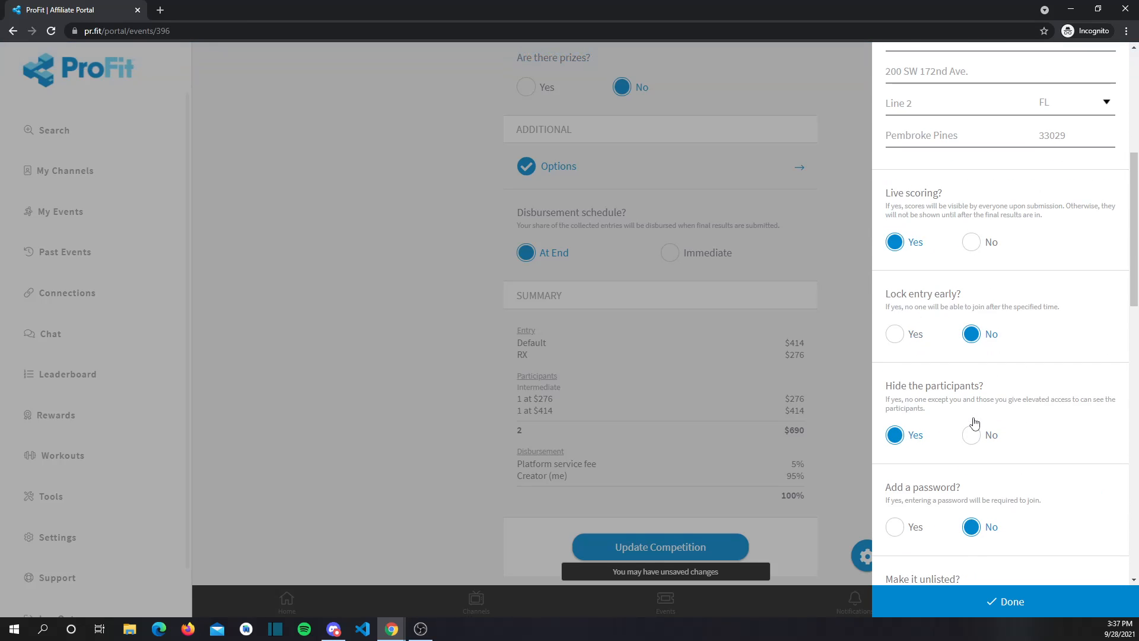
scroll(976, 421, up, 1)
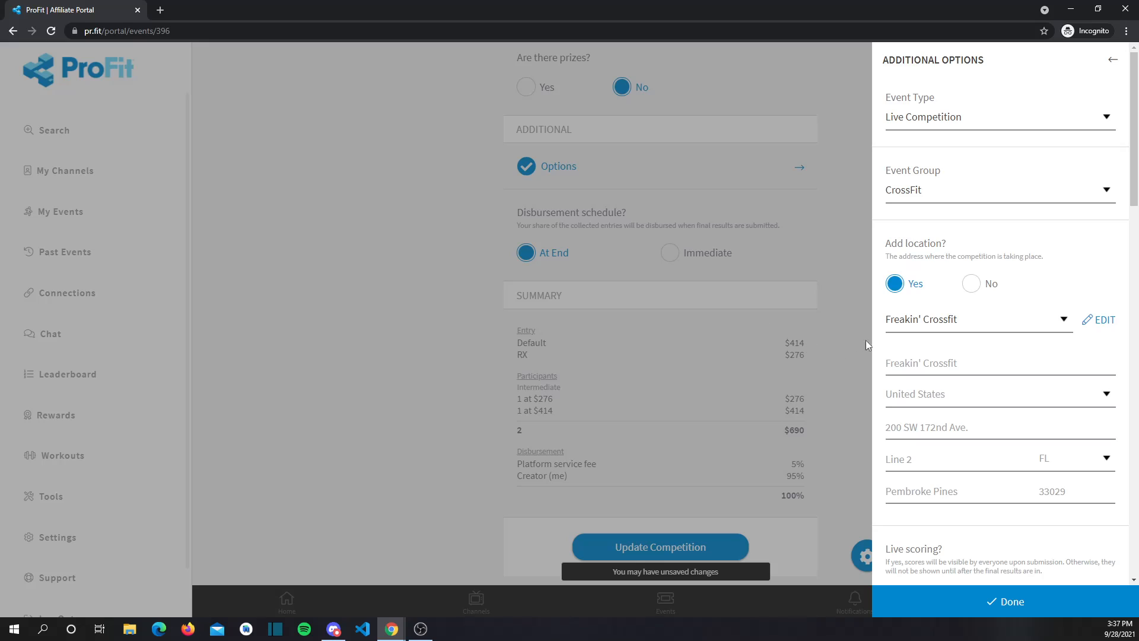
click(1006, 602)
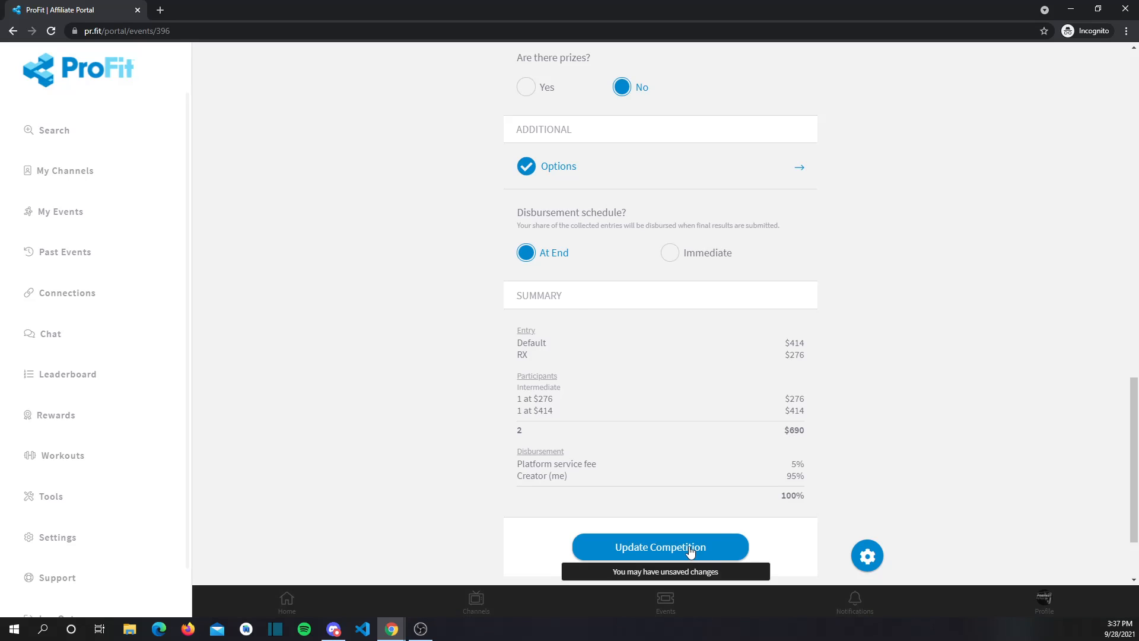
click(712, 560)
click(614, 56)
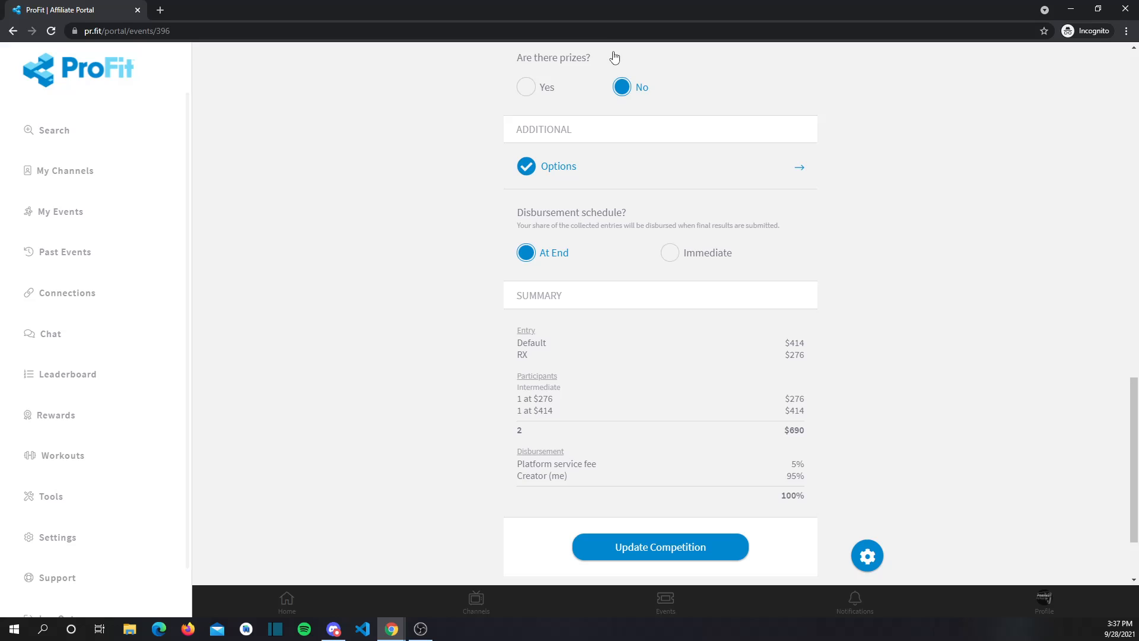